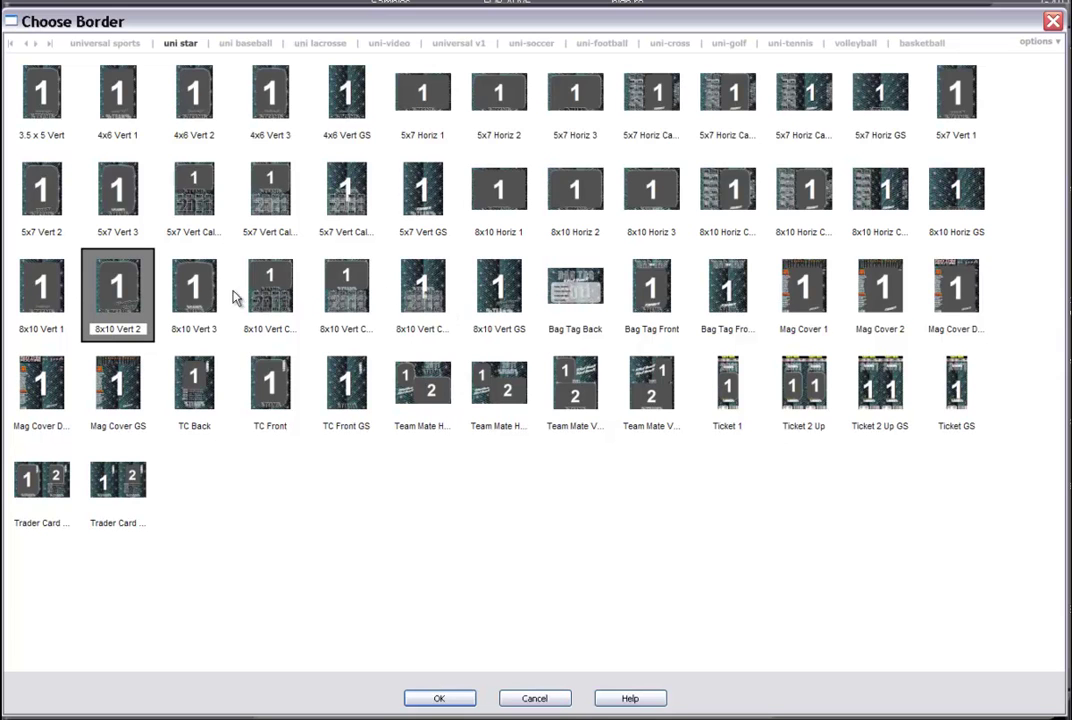
# Step: Apply the uni star 8x10 Vert 2 border and move the Color Editor and Graphic Lists palettes off the portrait
pyautogui.doubleClick(118, 285)
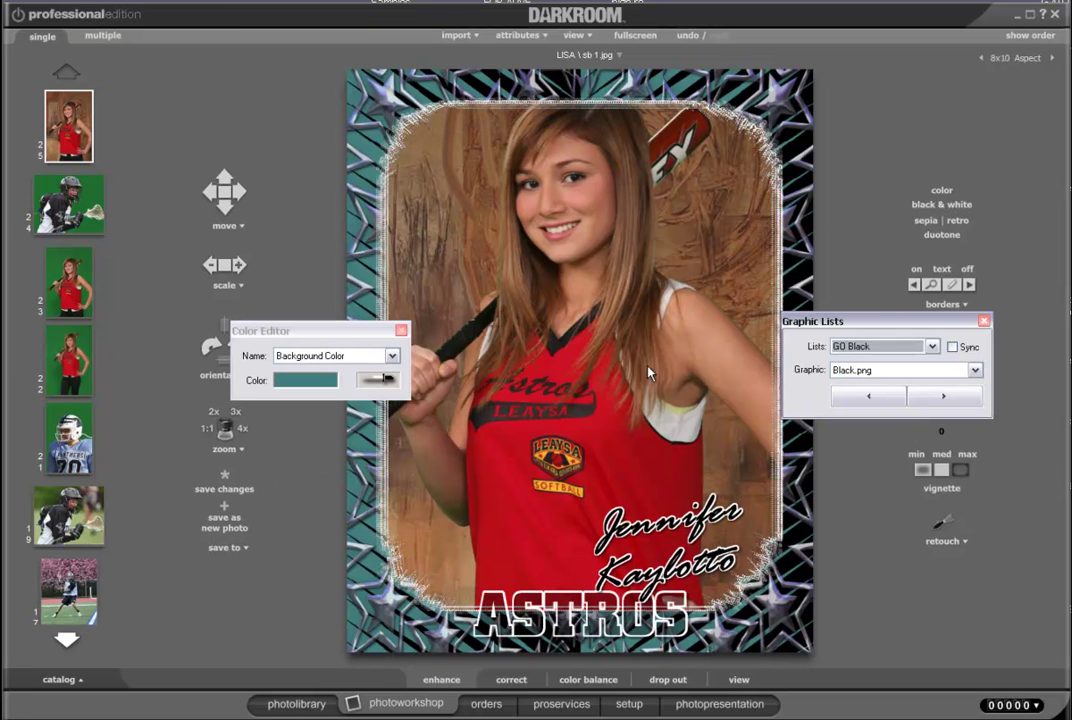
pyautogui.moveTo(376, 331); pyautogui.dragTo(280, 304)
pyautogui.moveTo(887, 328); pyautogui.dragTo(937, 309)
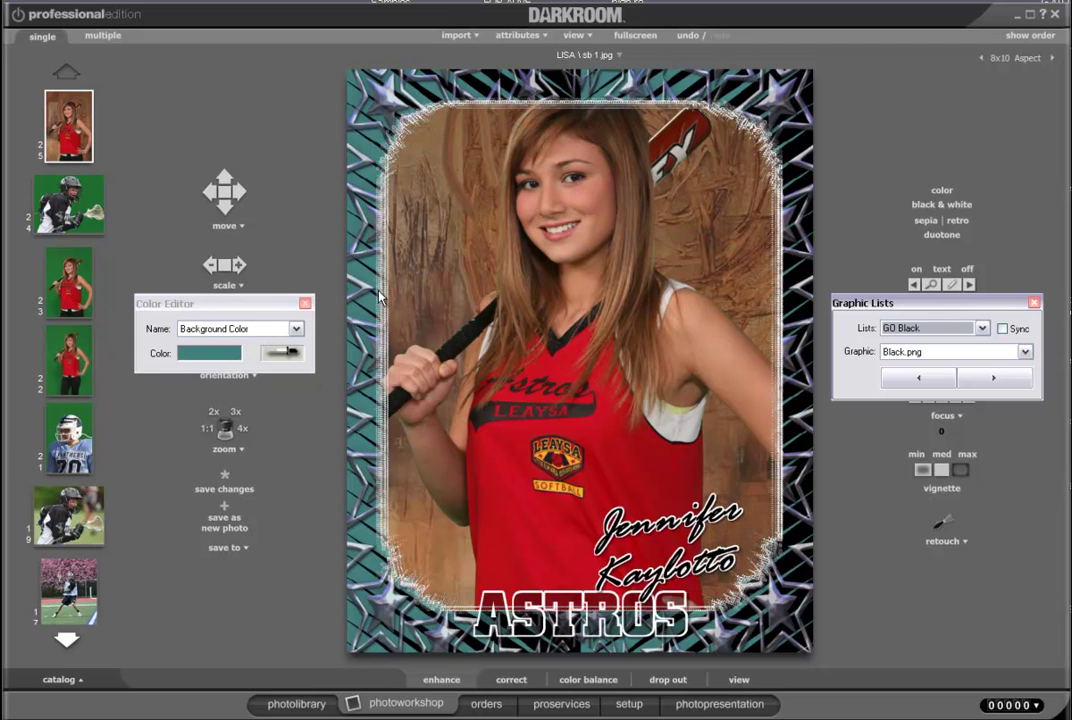
# Step: Move the portrait down and adjust its scale so the whole head sits inside the border opening
pyautogui.click(517, 266)
pyautogui.moveTo(597, 263); pyautogui.dragTo(598, 288)
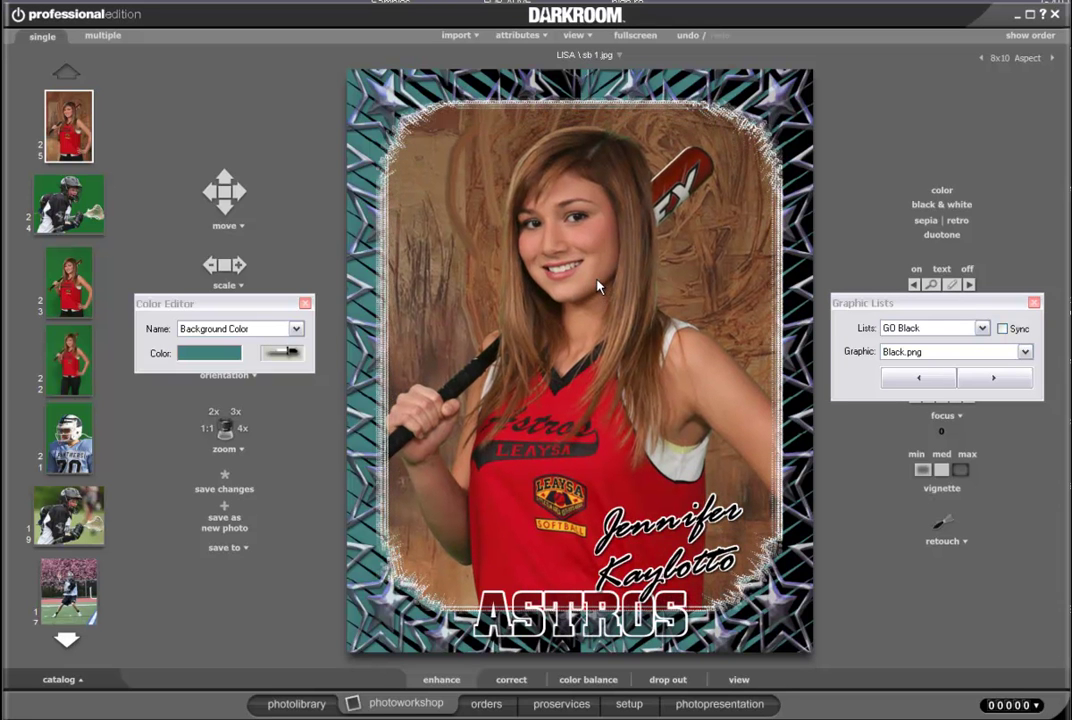
pyautogui.scroll(3, 590, 340)
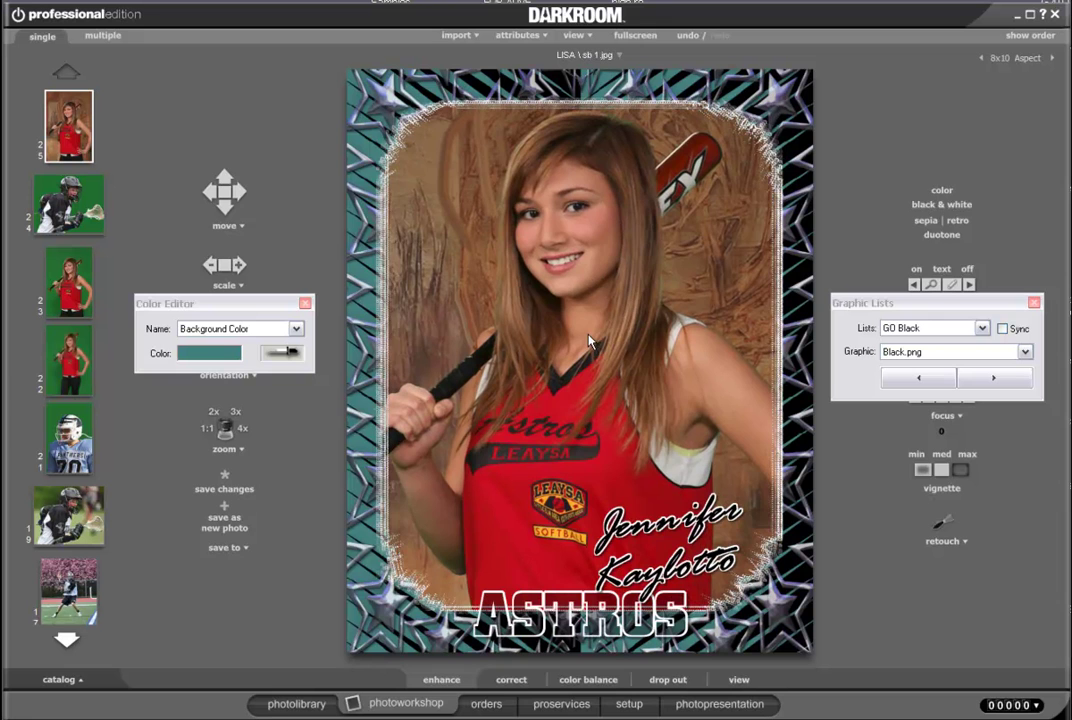
pyautogui.moveTo(584, 309); pyautogui.dragTo(592, 333)
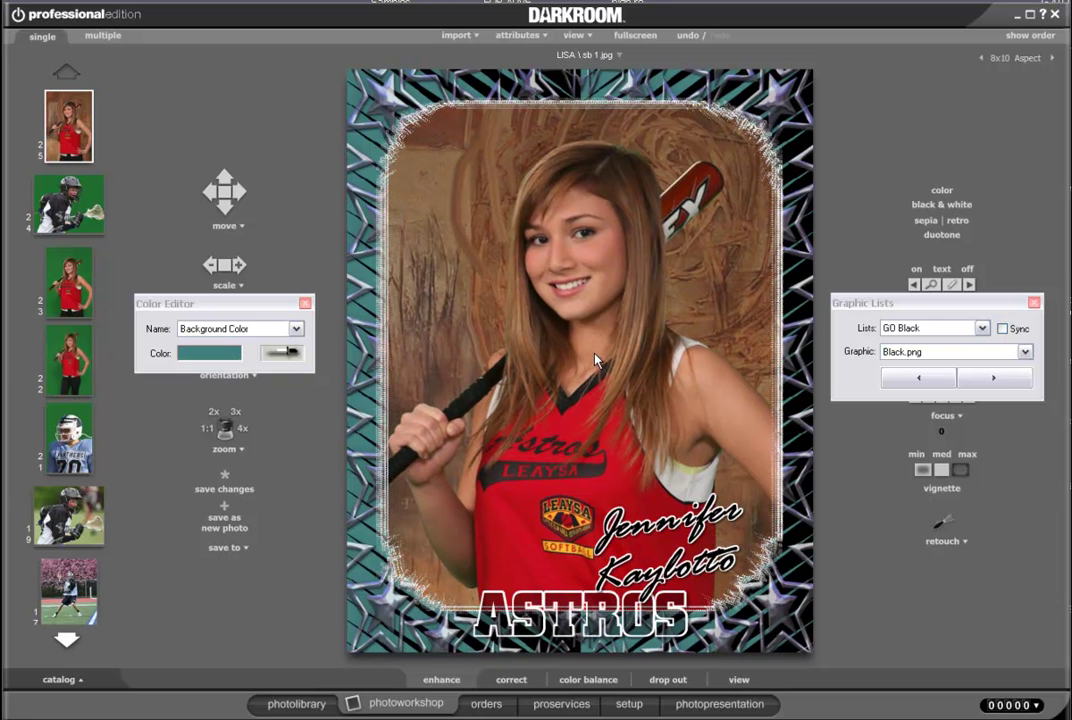
pyautogui.scroll(3, 596, 359)
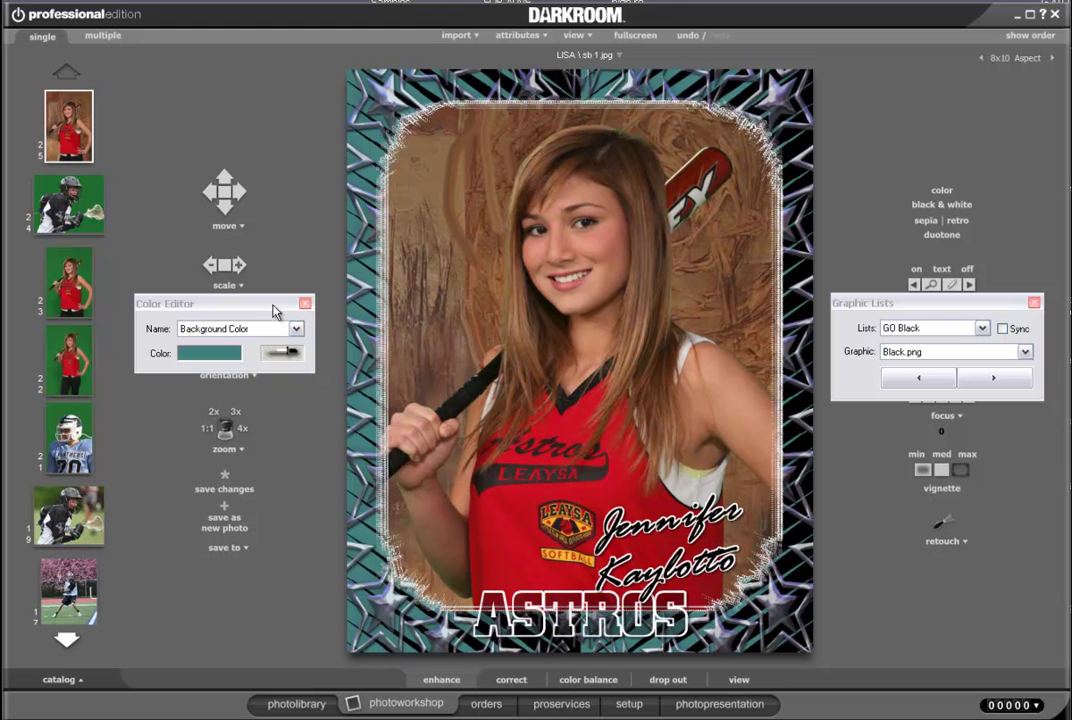
pyautogui.click(250, 347)
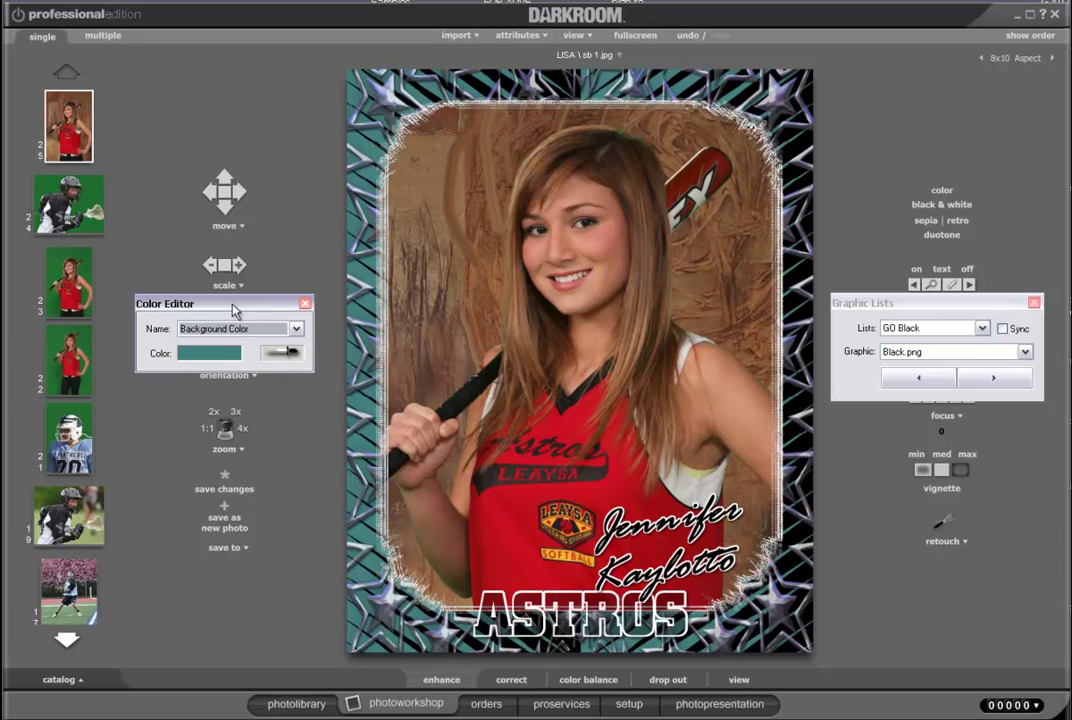
pyautogui.click(958, 305)
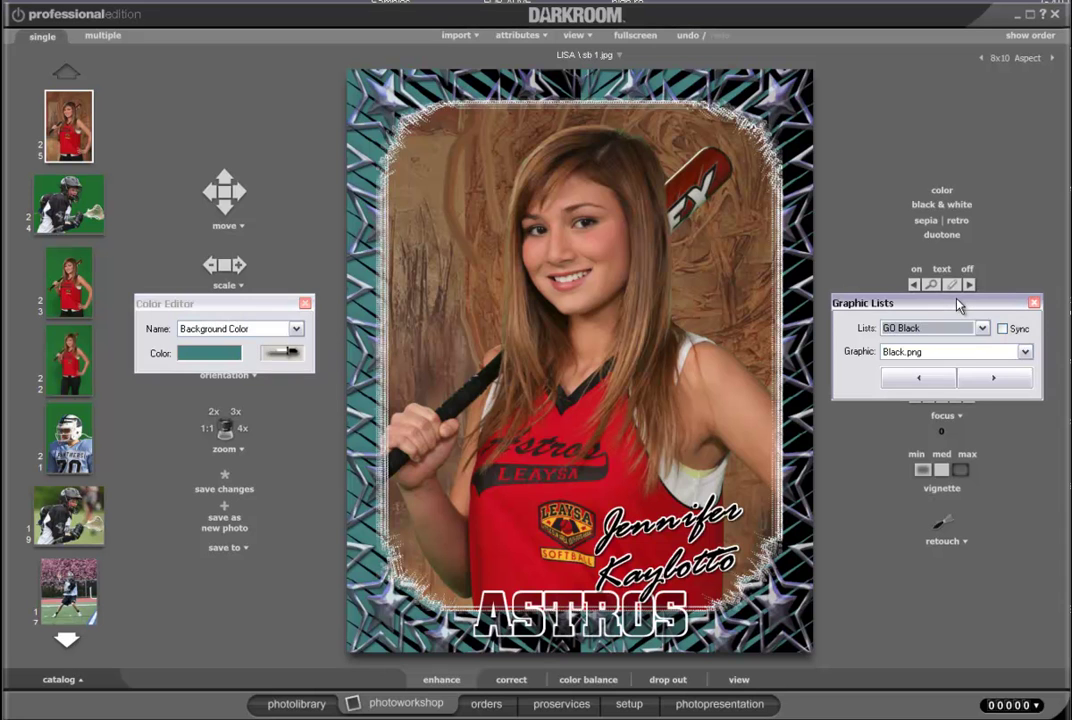
# Step: Set the border's Background Color by sampling the red of the jersey with the eyedropper
pyautogui.click(431, 350)
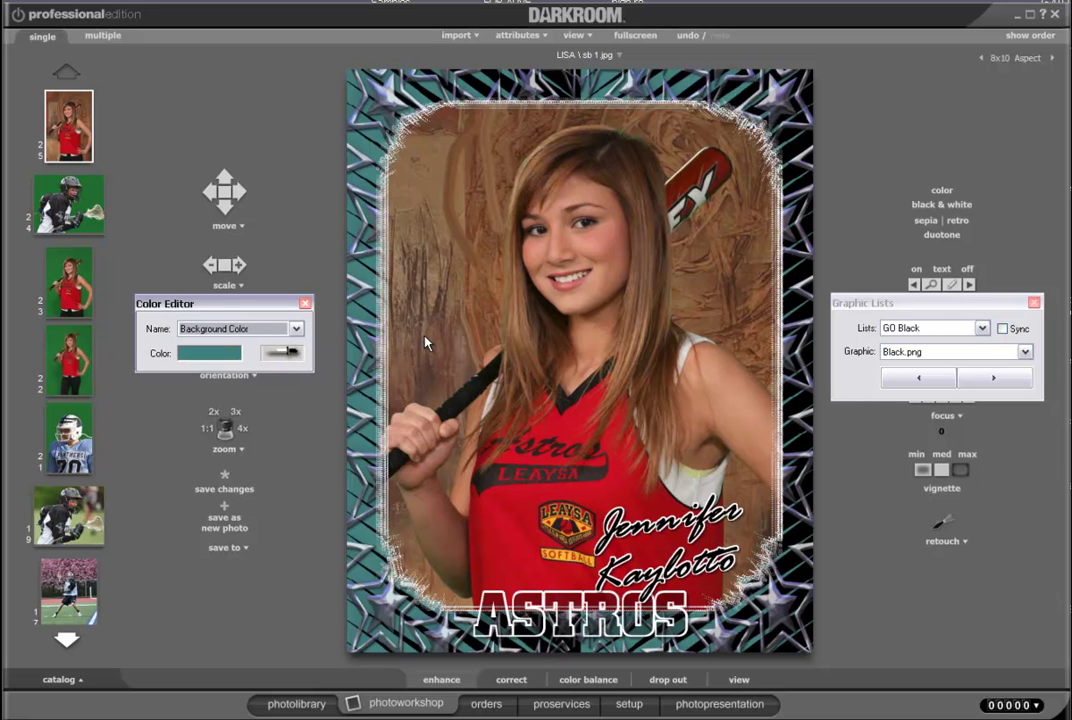
pyautogui.click(287, 357)
pyautogui.click(475, 401)
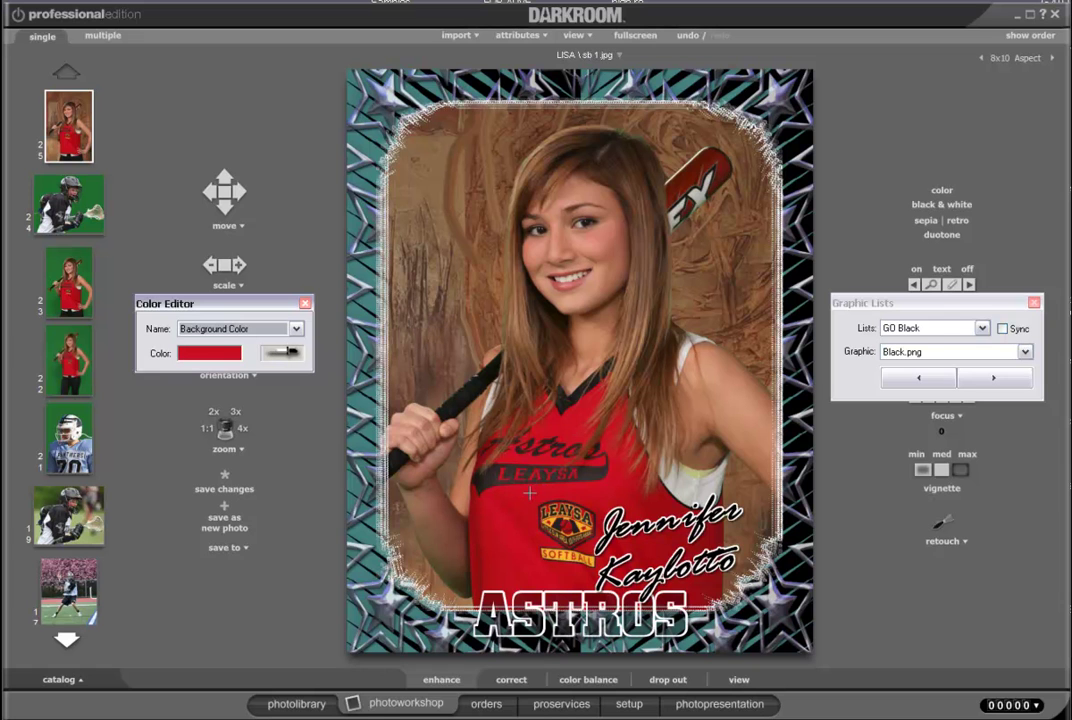
pyautogui.click(529, 492)
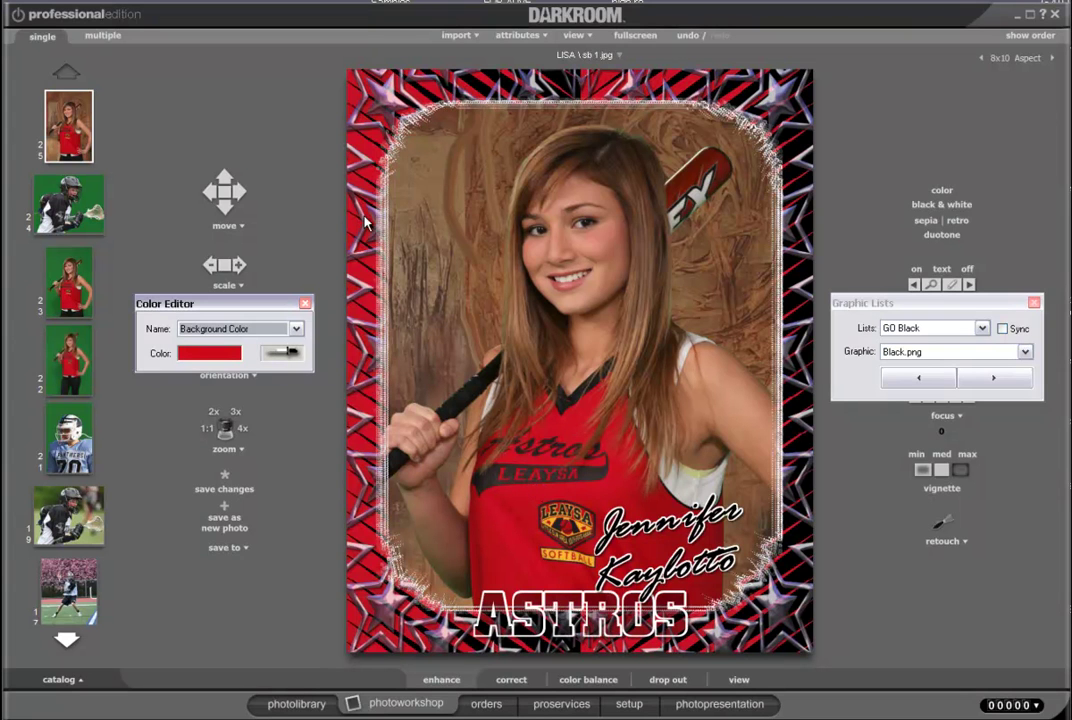
# Step: Change the border's Background Color to a pure red with RGB values 236, 0, 0
pyautogui.click(222, 361)
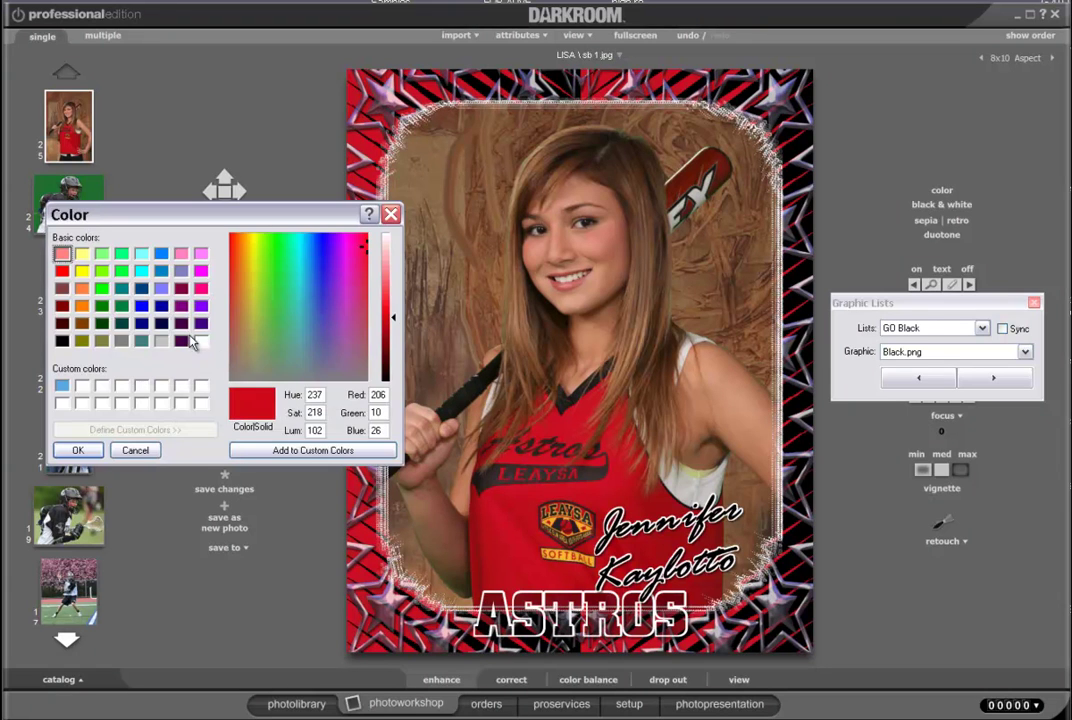
pyautogui.click(394, 312)
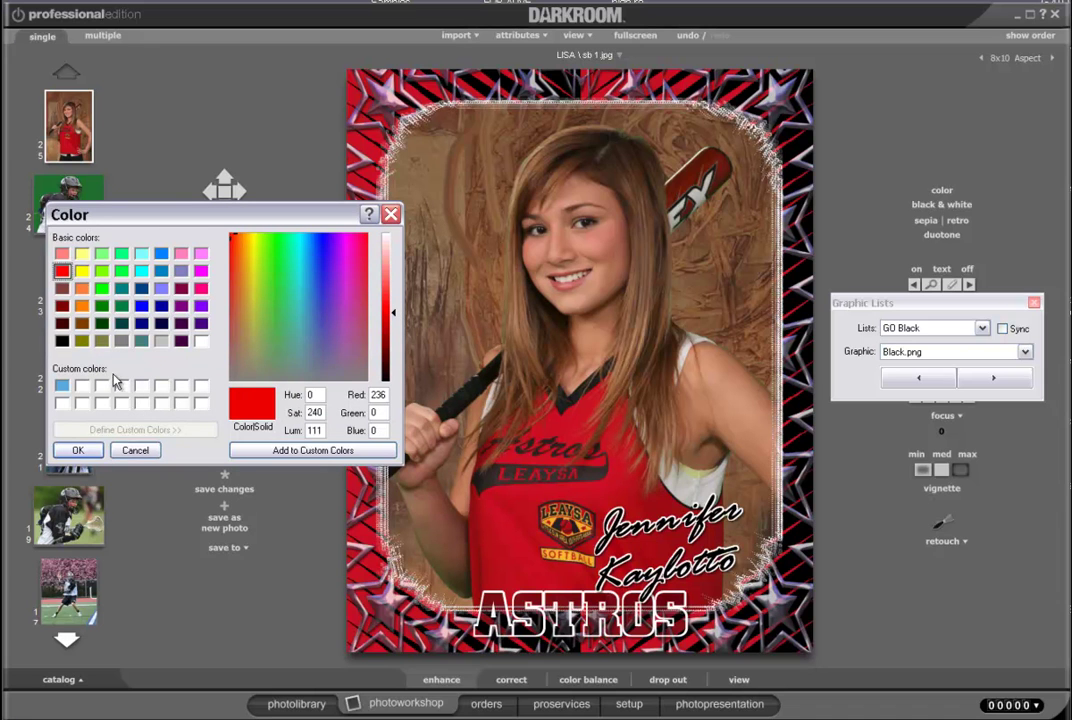
pyautogui.click(78, 450)
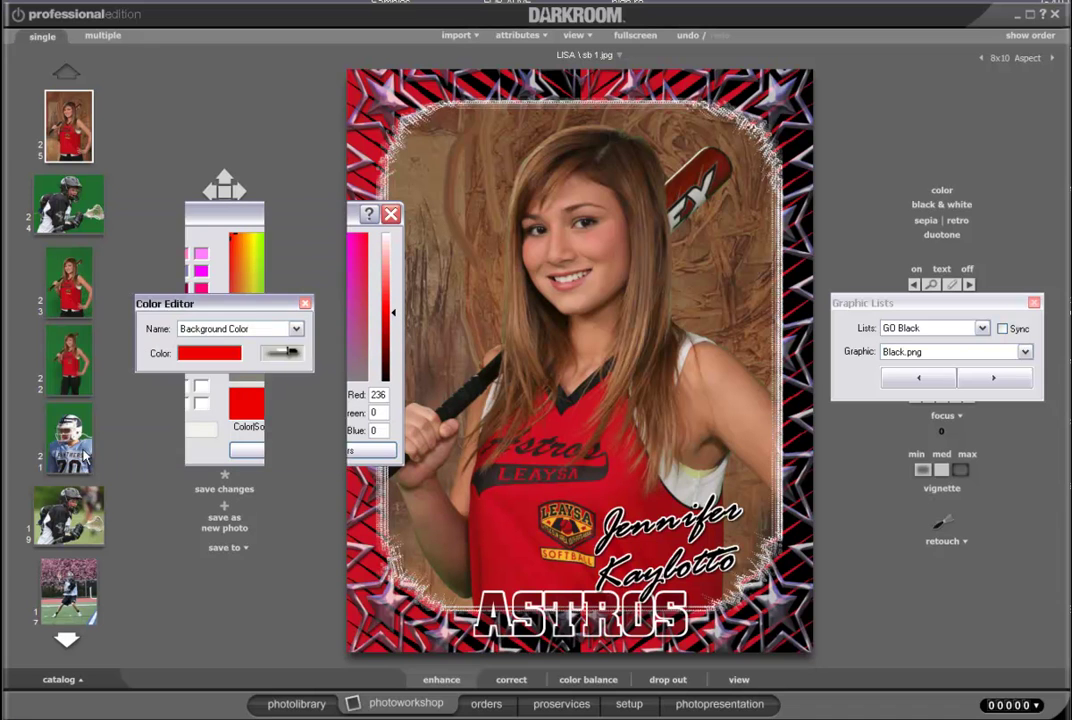
# Step: Set the Frame Color to the orange sampled from the softball logo on the jersey
pyautogui.click(296, 328)
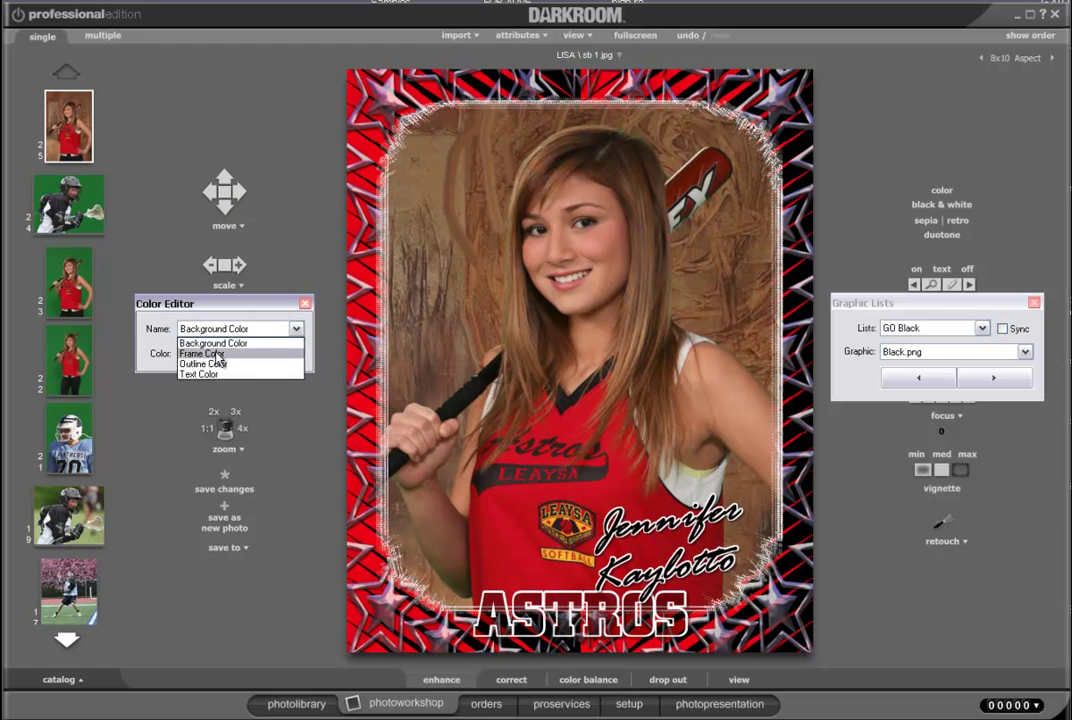
pyautogui.click(202, 353)
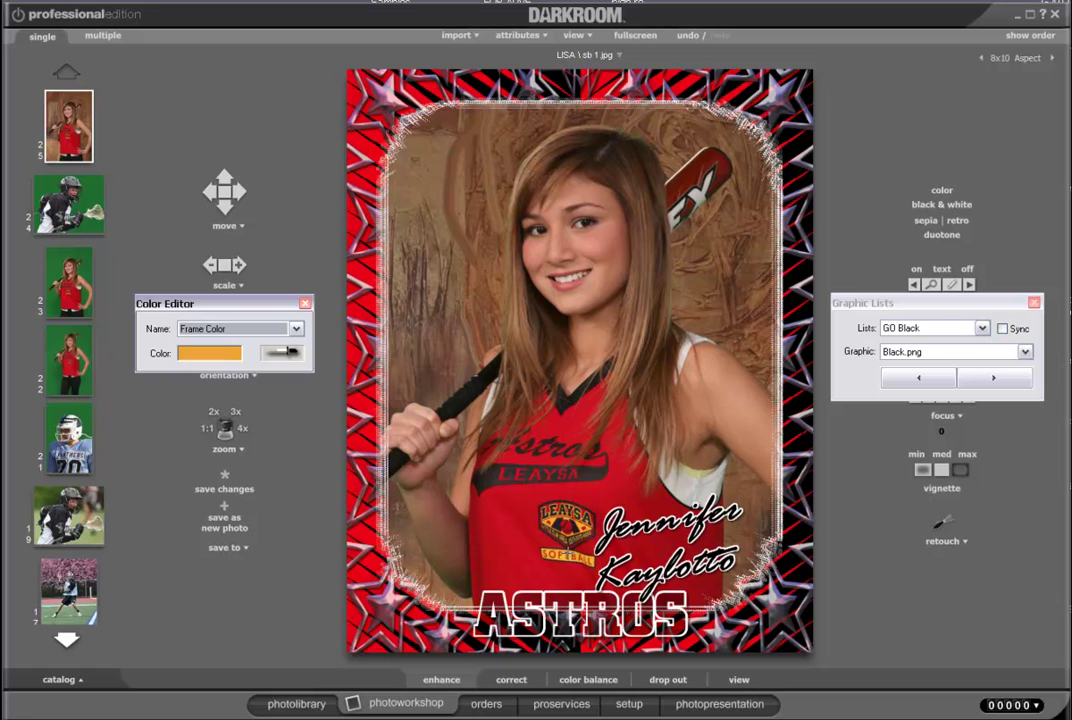
pyautogui.click(476, 466)
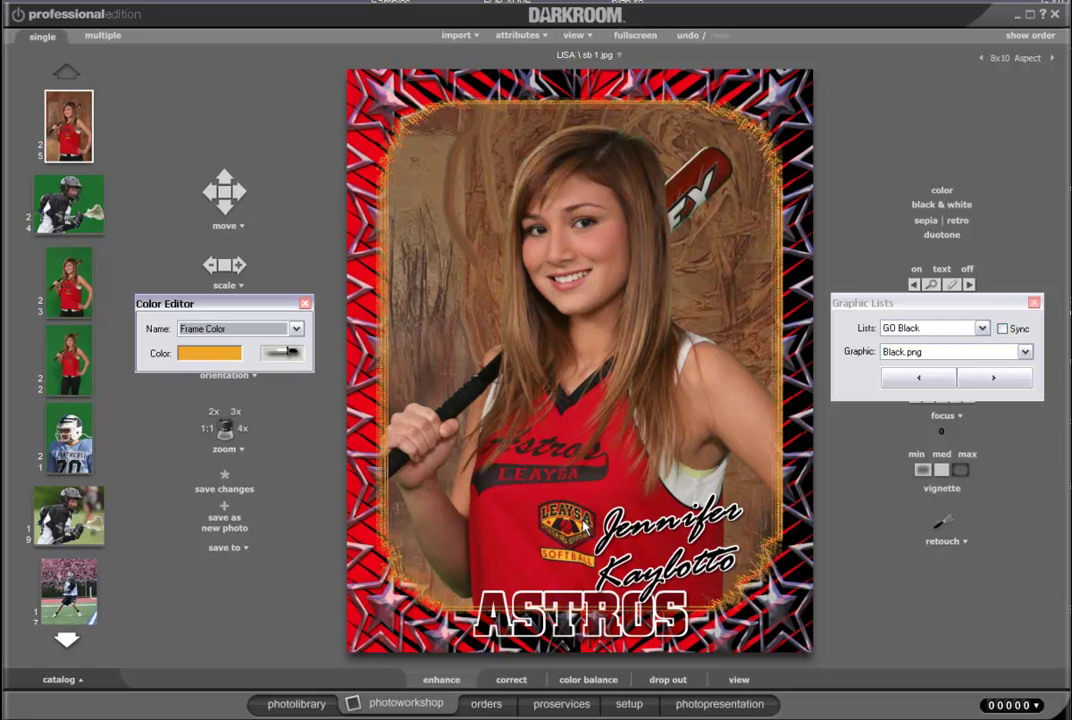
# Step: Set the Outline Color to the golden yellow sampled from the softball logo on the jersey
pyautogui.click(297, 330)
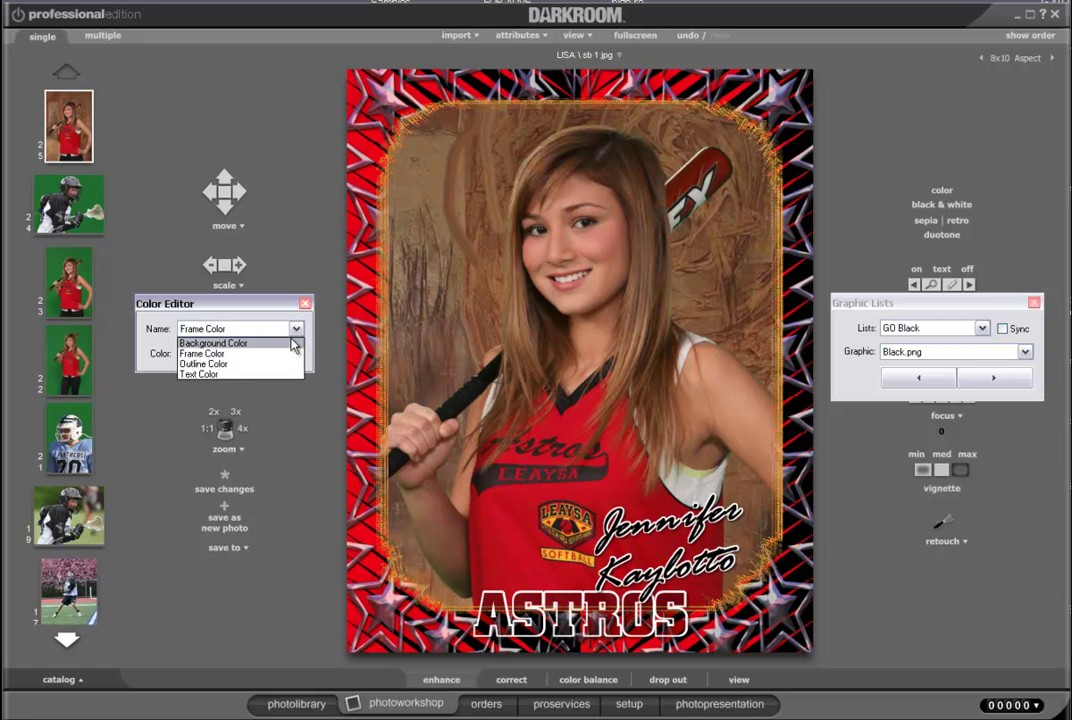
pyautogui.click(255, 364)
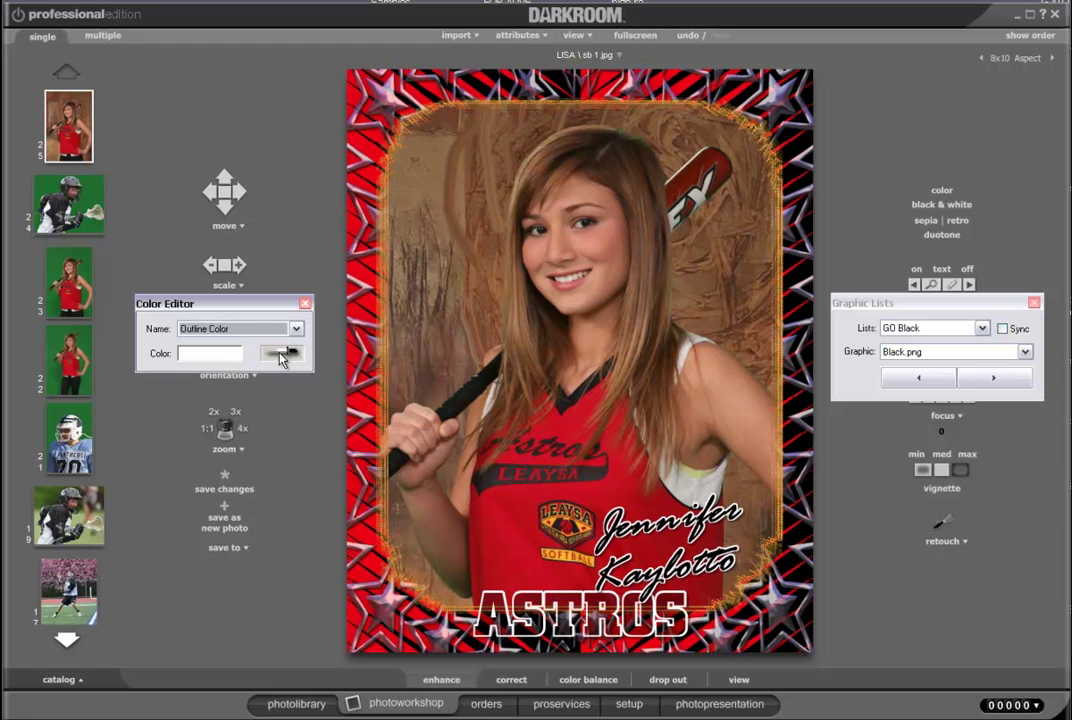
pyautogui.click(281, 359)
pyautogui.click(474, 466)
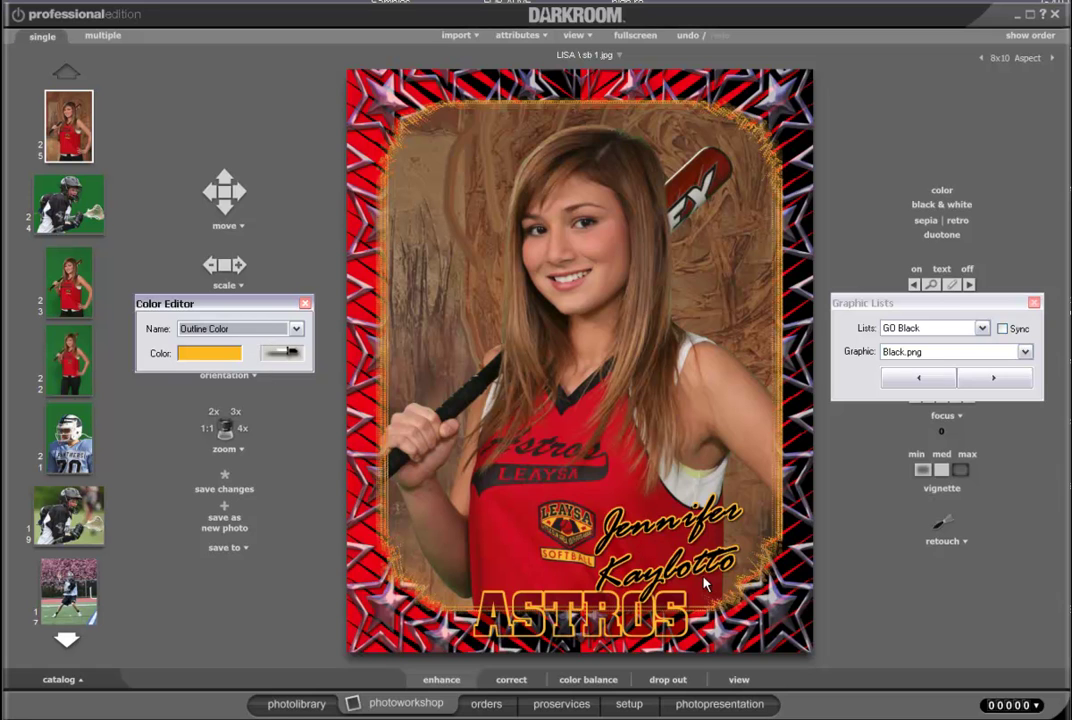
# Step: Reposition the first-name and last-name texts above the team name, shifting both slightly up and to the right
pyautogui.click(678, 528)
pyautogui.moveTo(687, 520)
pyautogui.mouseDown()
pyautogui.moveTo(673, 498)
pyautogui.moveTo(692, 523)
pyautogui.mouseUp()
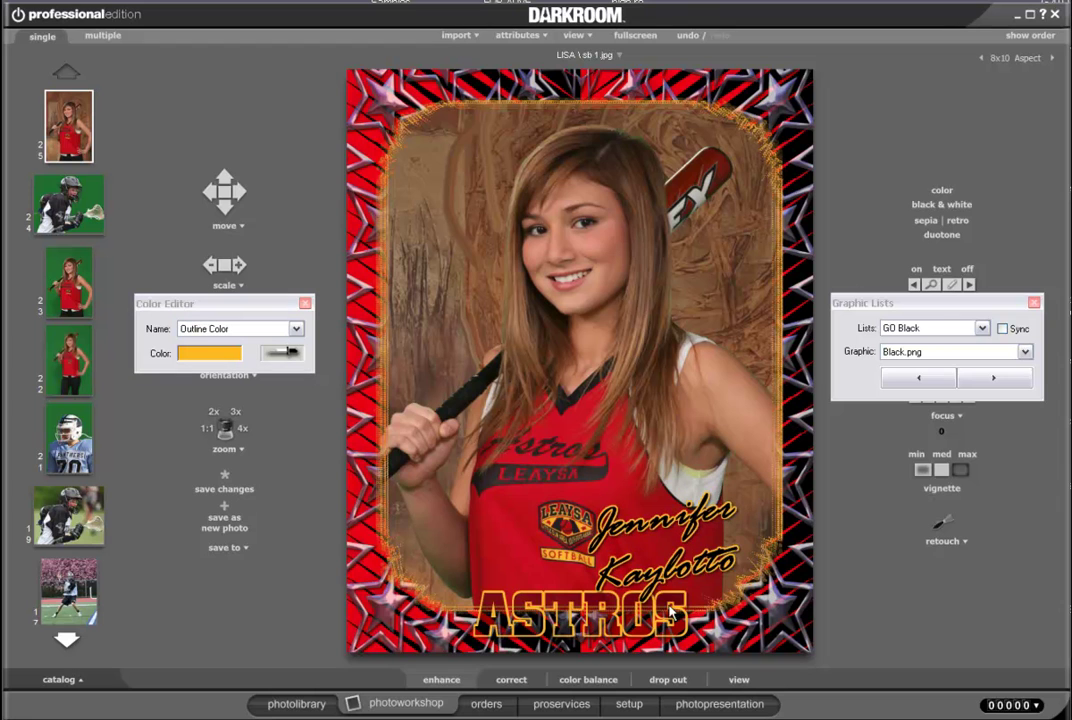
pyautogui.moveTo(674, 578); pyautogui.dragTo(681, 573)
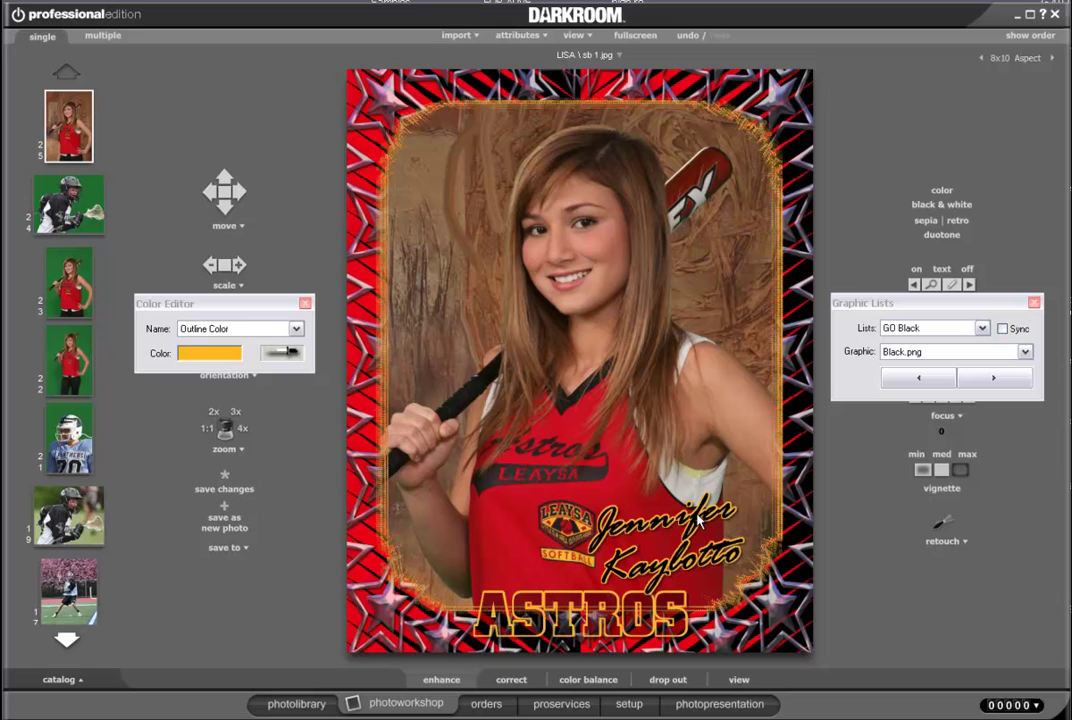
pyautogui.moveTo(698, 521)
pyautogui.mouseDown()
pyautogui.moveTo(723, 520)
pyautogui.moveTo(714, 513)
pyautogui.mouseUp()
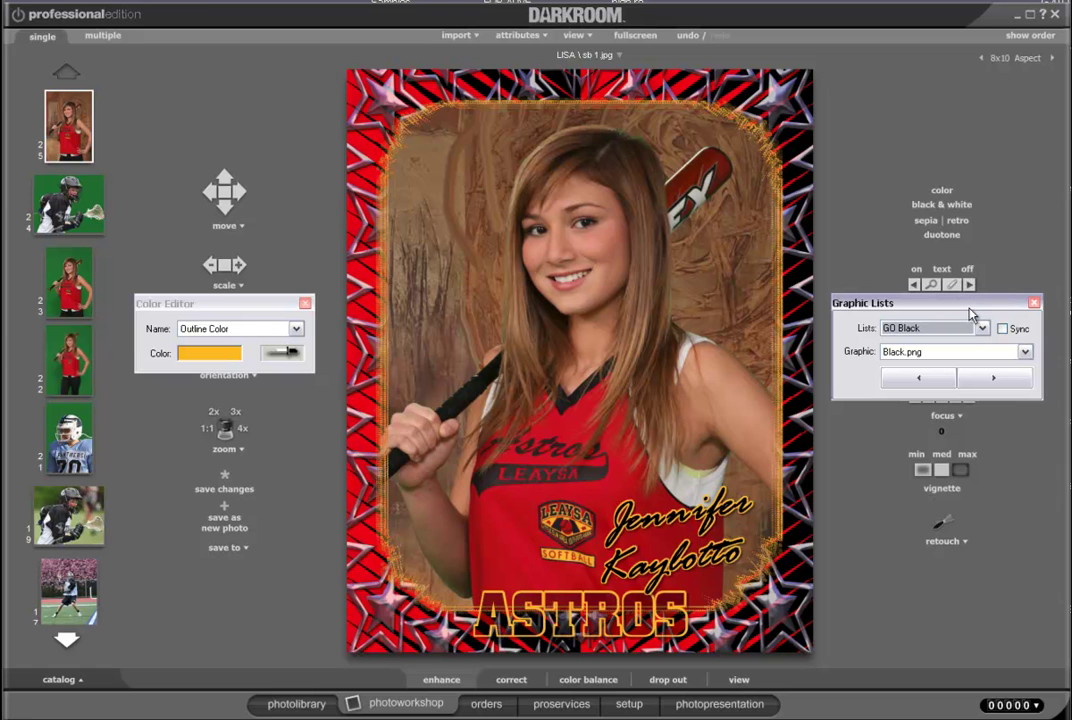
# Step: Move the Graphic Lists palette up and slide the portrait far to the left to expose the border's background graphics
pyautogui.moveTo(963, 307); pyautogui.dragTo(941, 264)
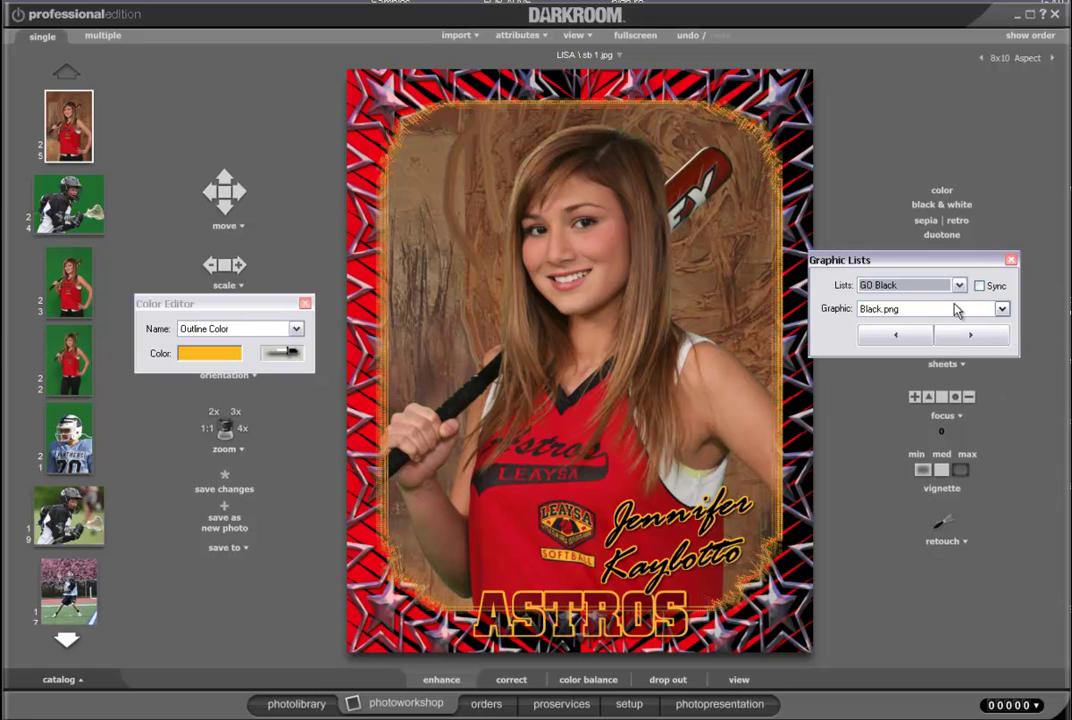
pyautogui.click(728, 397)
pyautogui.moveTo(728, 397); pyautogui.dragTo(455, 371)
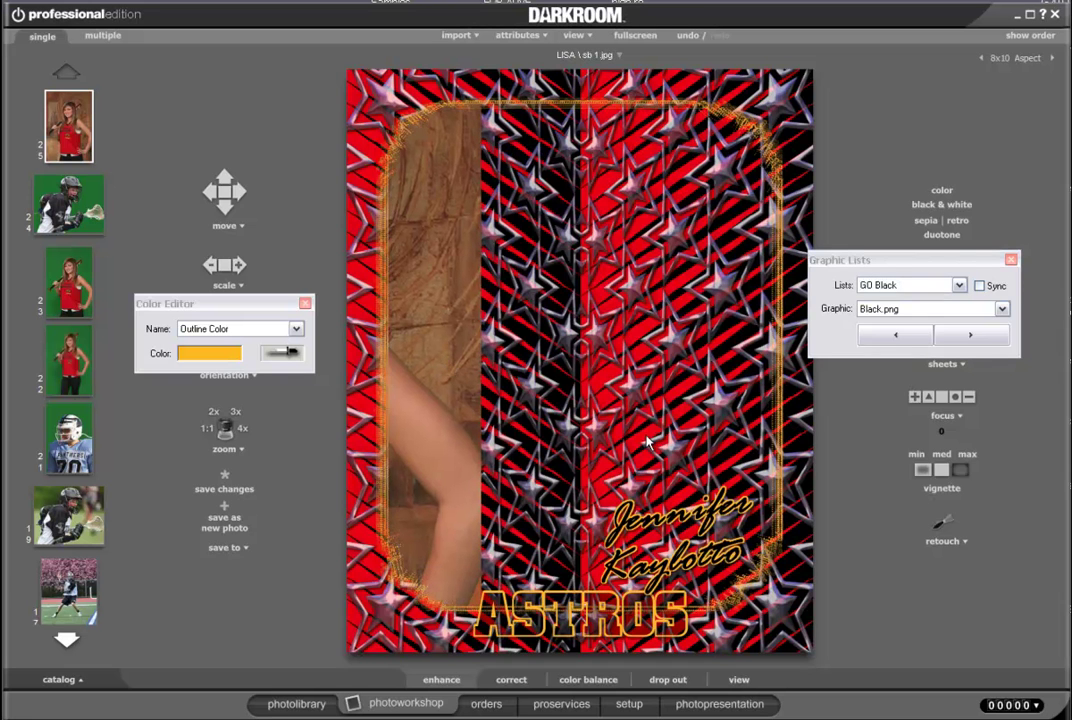
# Step: Turn off the star pattern by choosing S Star Off.png in the Stars graphic list
pyautogui.click(958, 285)
pyautogui.click(938, 324)
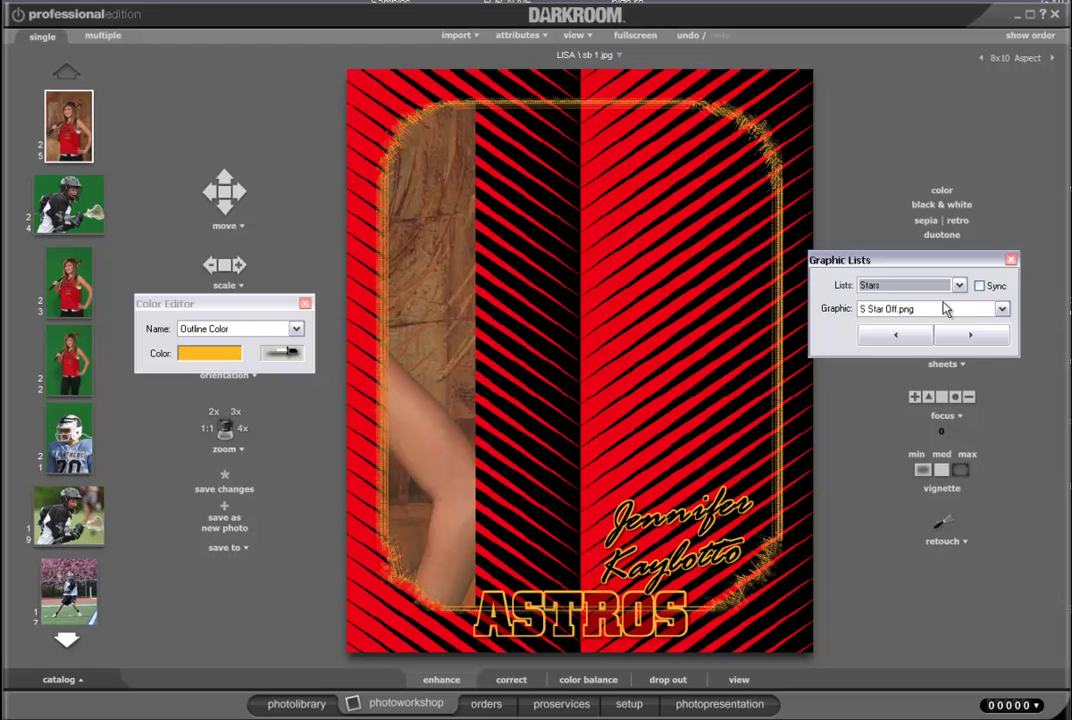
pyautogui.click(968, 340)
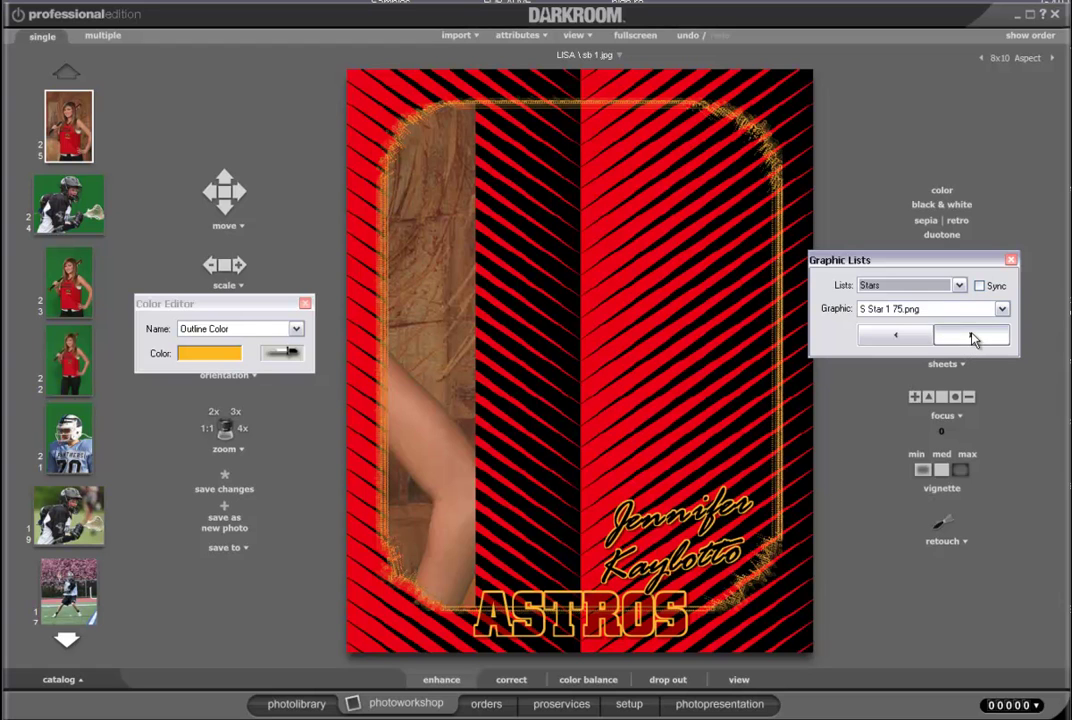
pyautogui.click(892, 336)
# Step: Go through the GO Black graphics, including Black Fade Top.png and Black Fade Bottom.png, ending on Black Off.png
pyautogui.click(930, 285)
pyautogui.click(920, 297)
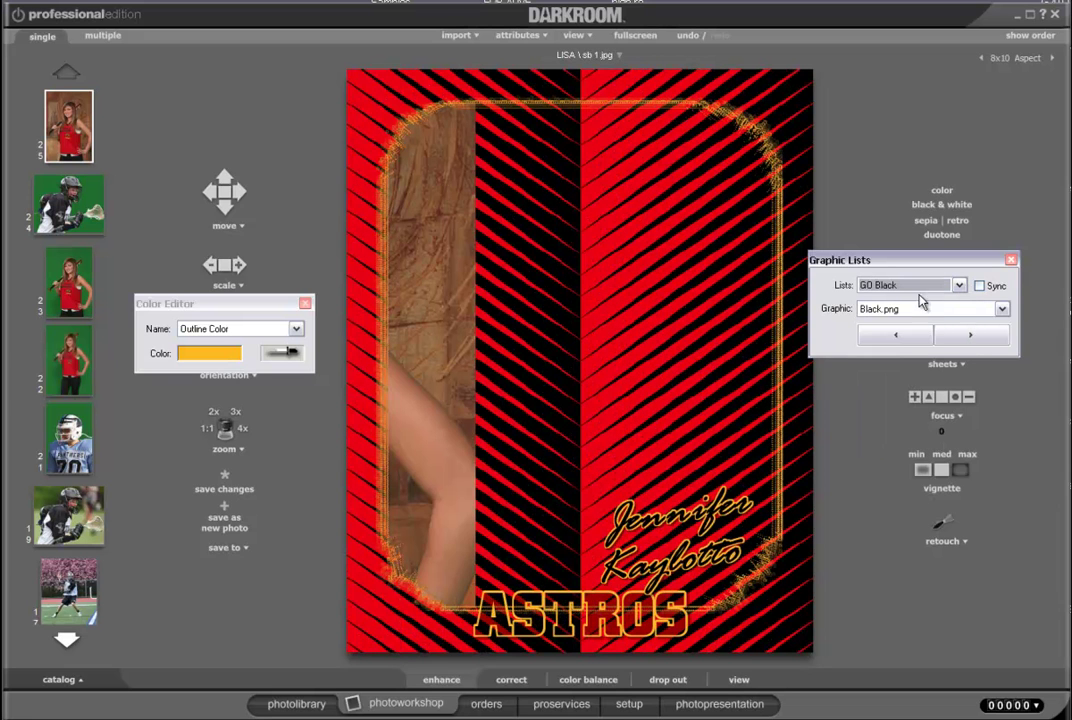
pyautogui.click(983, 340)
pyautogui.click(980, 340)
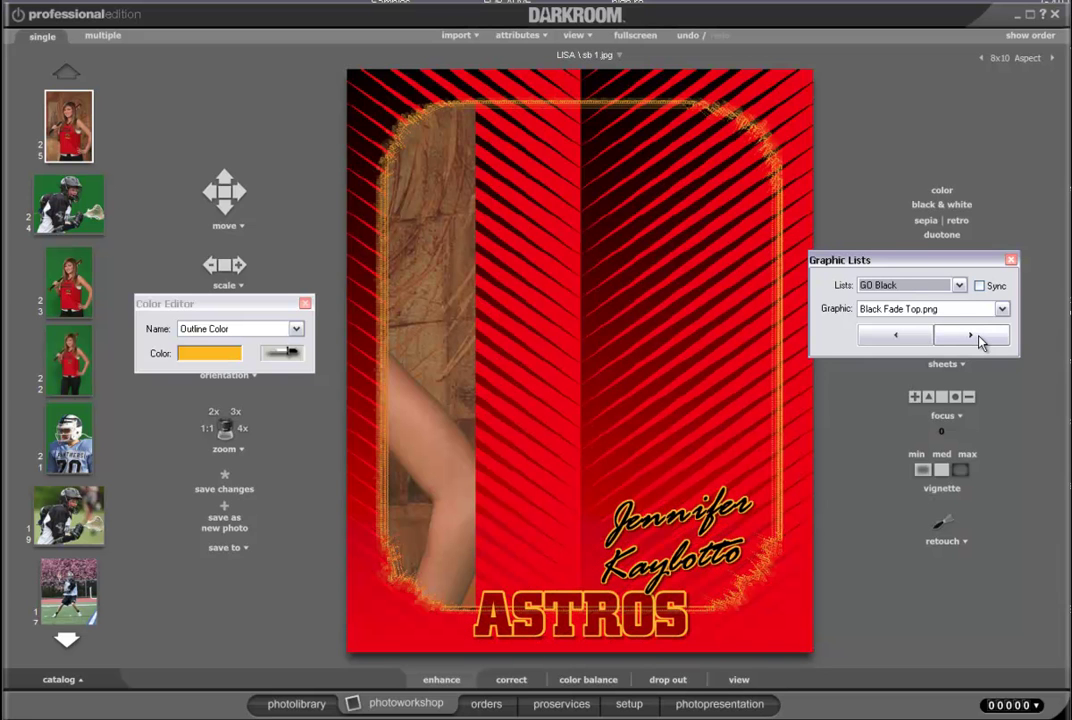
pyautogui.click(981, 340)
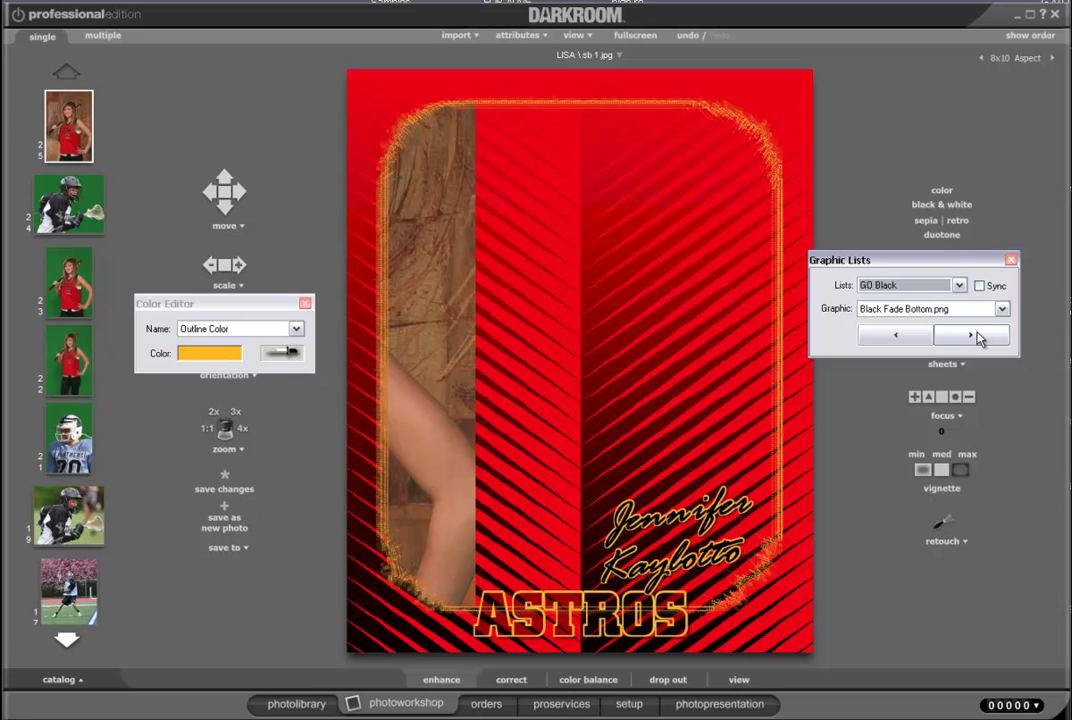
pyautogui.click(983, 337)
# Step: Step through the GO White graphics, including White 50.png, ending on White Off.png
pyautogui.click(959, 285)
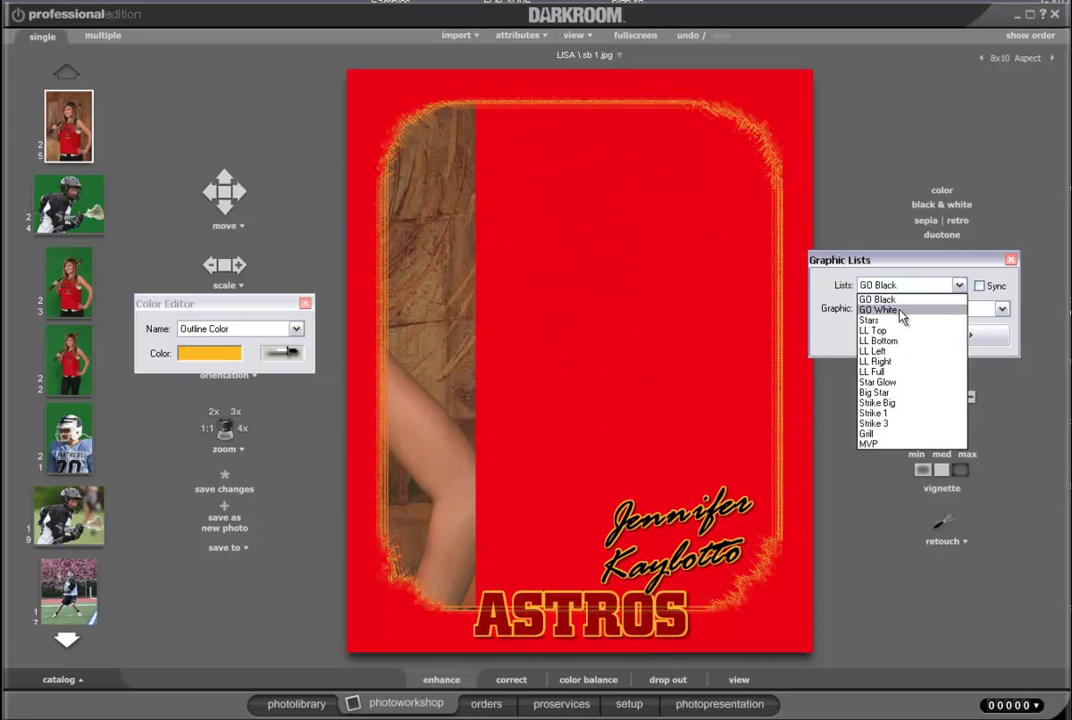
pyautogui.click(966, 309)
pyautogui.click(968, 340)
pyautogui.click(968, 340)
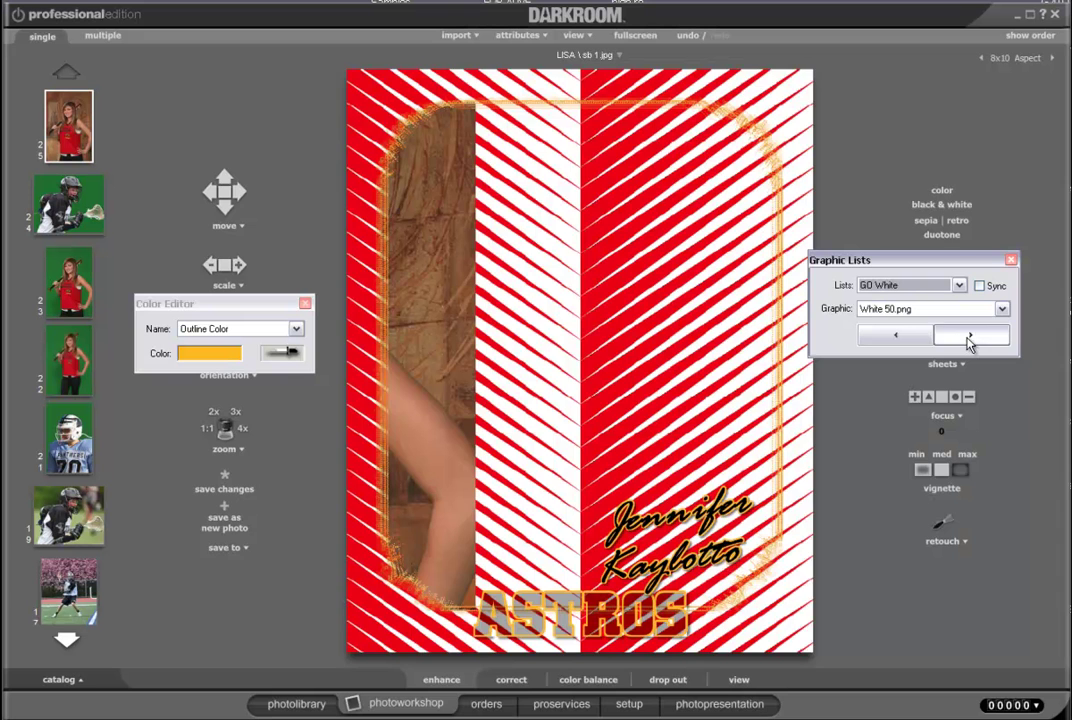
pyautogui.click(968, 340)
pyautogui.click(968, 340)
pyautogui.click(968, 340)
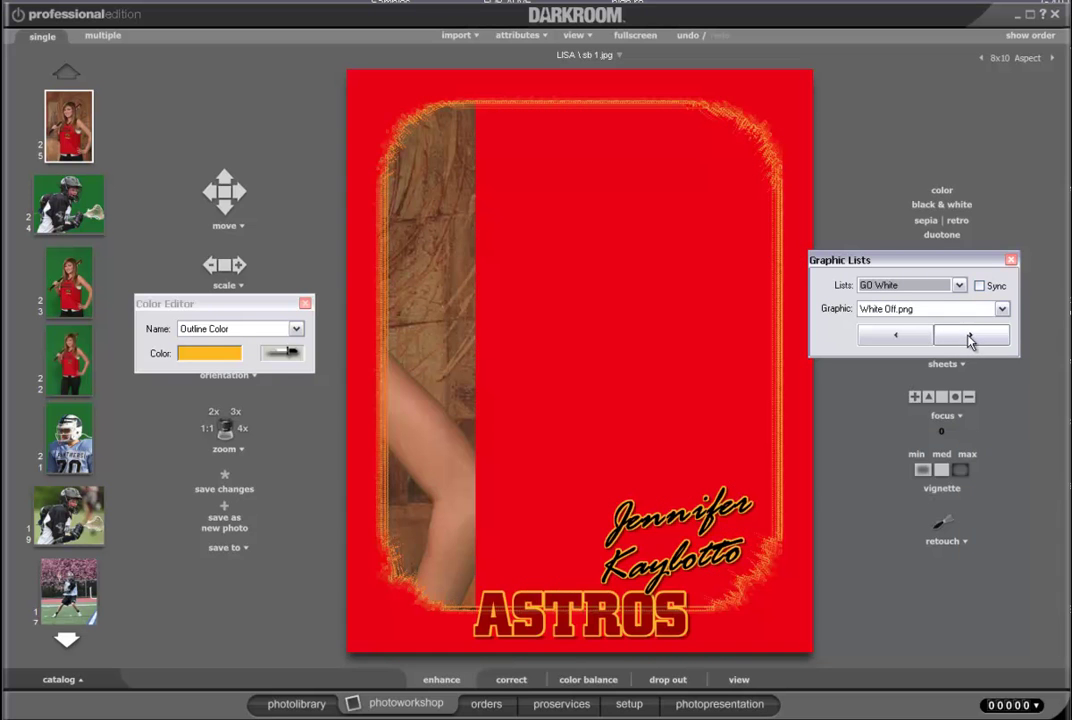
# Step: Switch to the GO Black graphic list and slide the portrait back into the center of the border opening
pyautogui.click(958, 285)
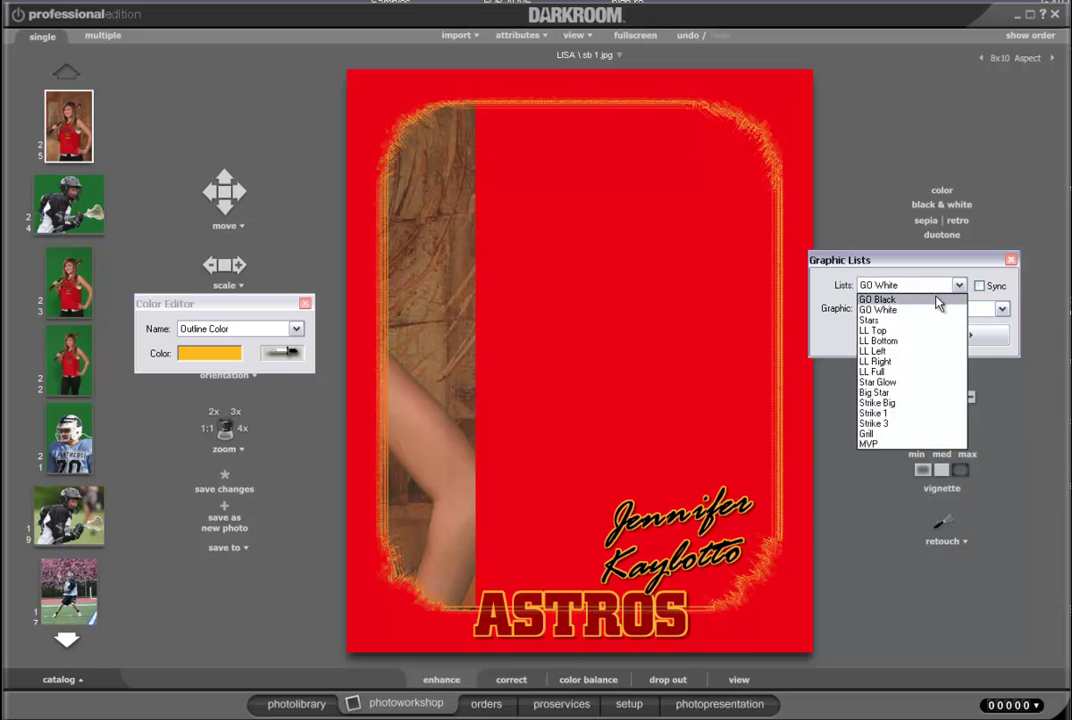
pyautogui.click(890, 296)
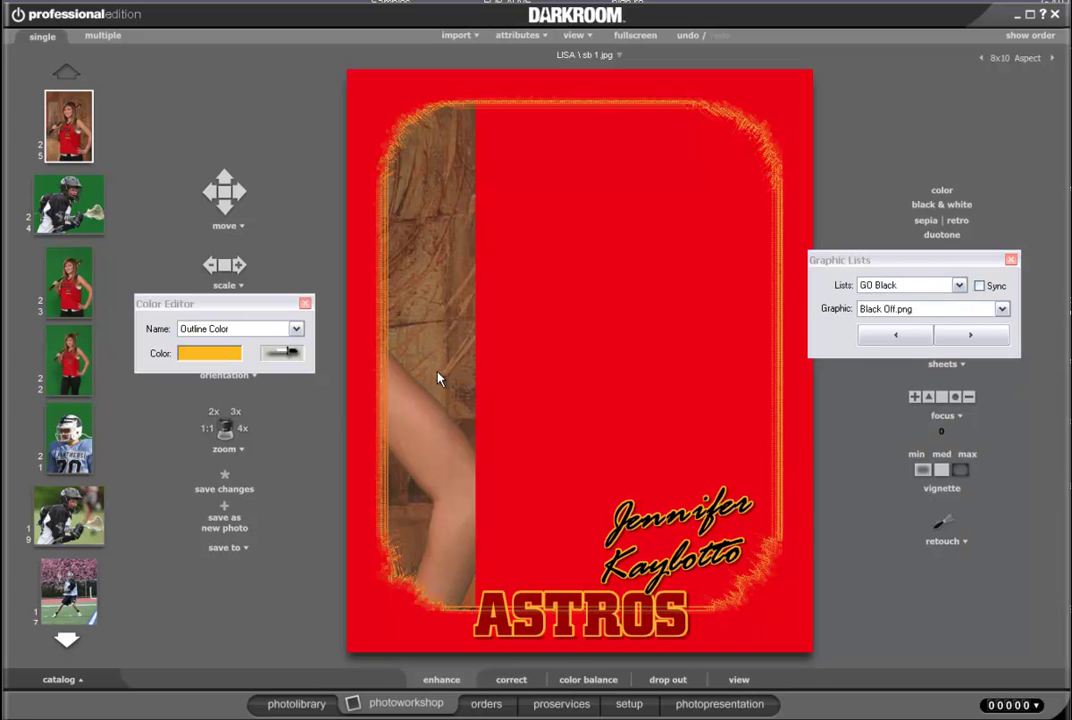
pyautogui.moveTo(571, 360); pyautogui.dragTo(633, 380)
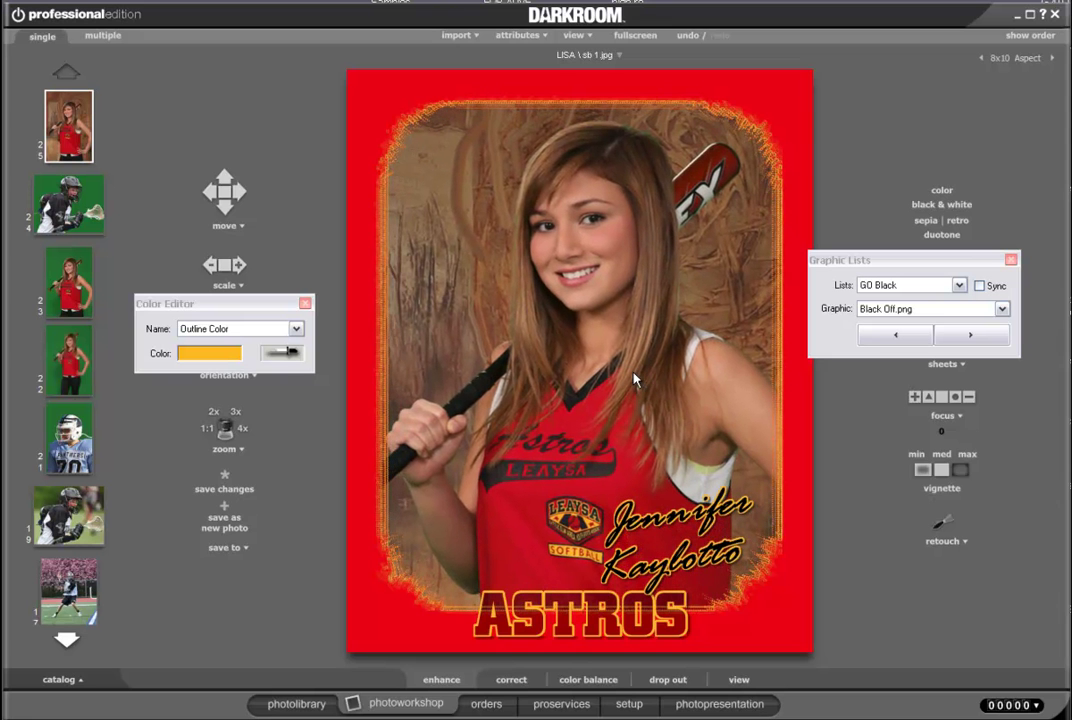
# Step: Step through the GO Black graphics, including Black 50.png and Black Fade Top.png, settling on Black Fade Bottom.png
pyautogui.click(953, 340)
pyautogui.click(955, 338)
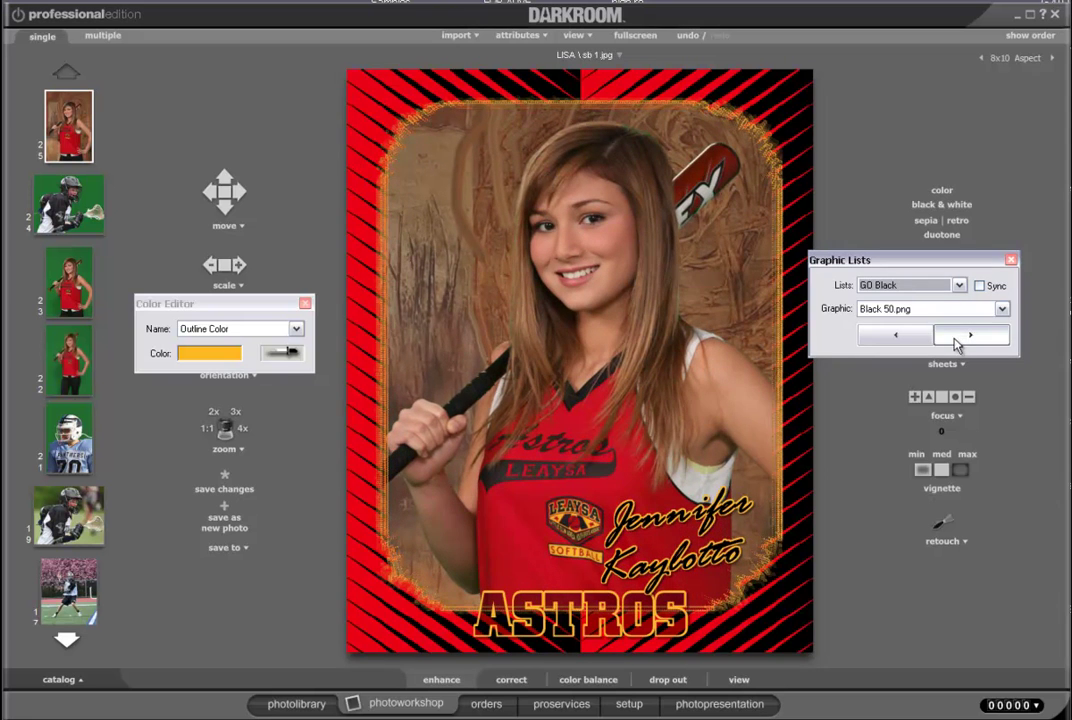
pyautogui.click(958, 341)
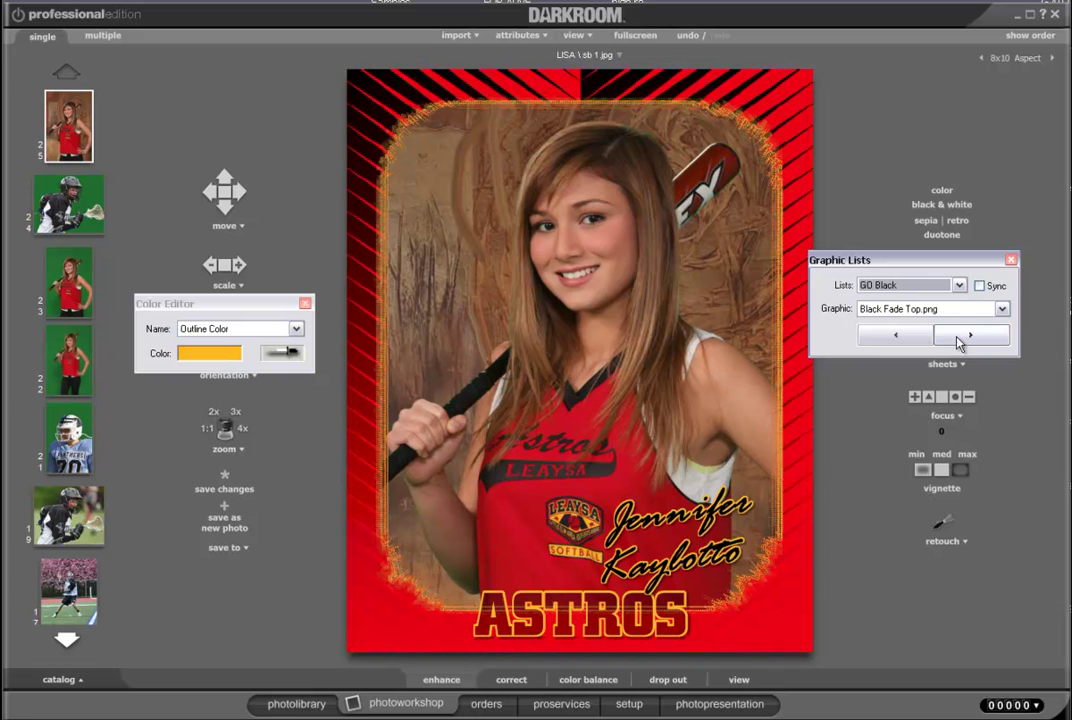
pyautogui.click(958, 341)
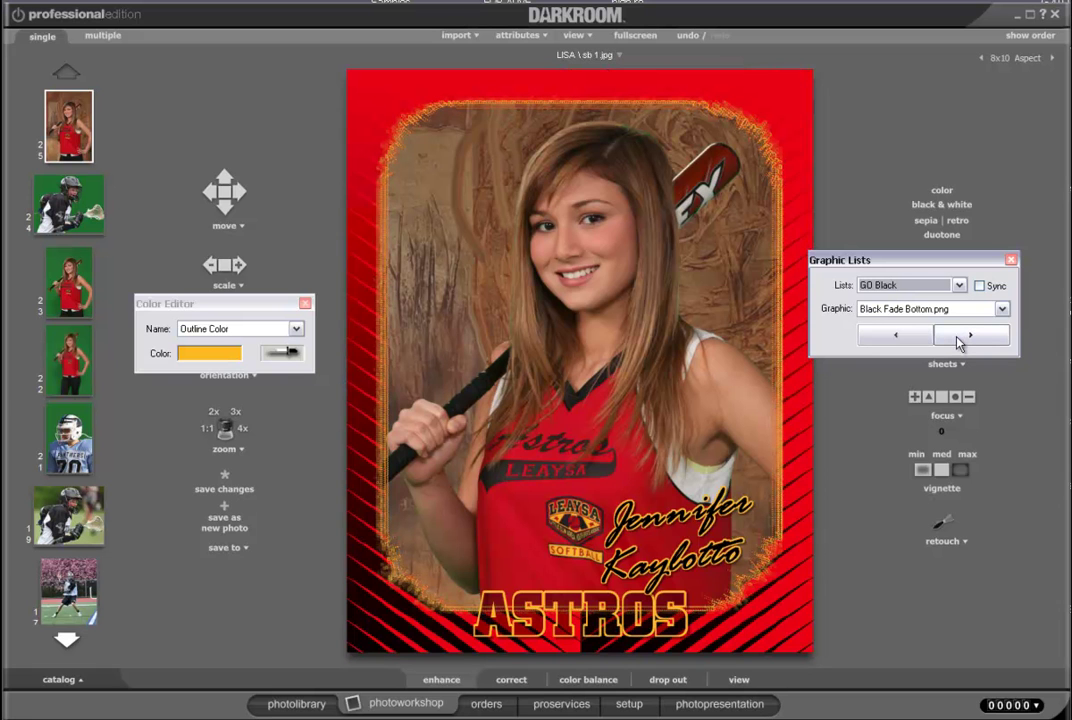
pyautogui.click(958, 341)
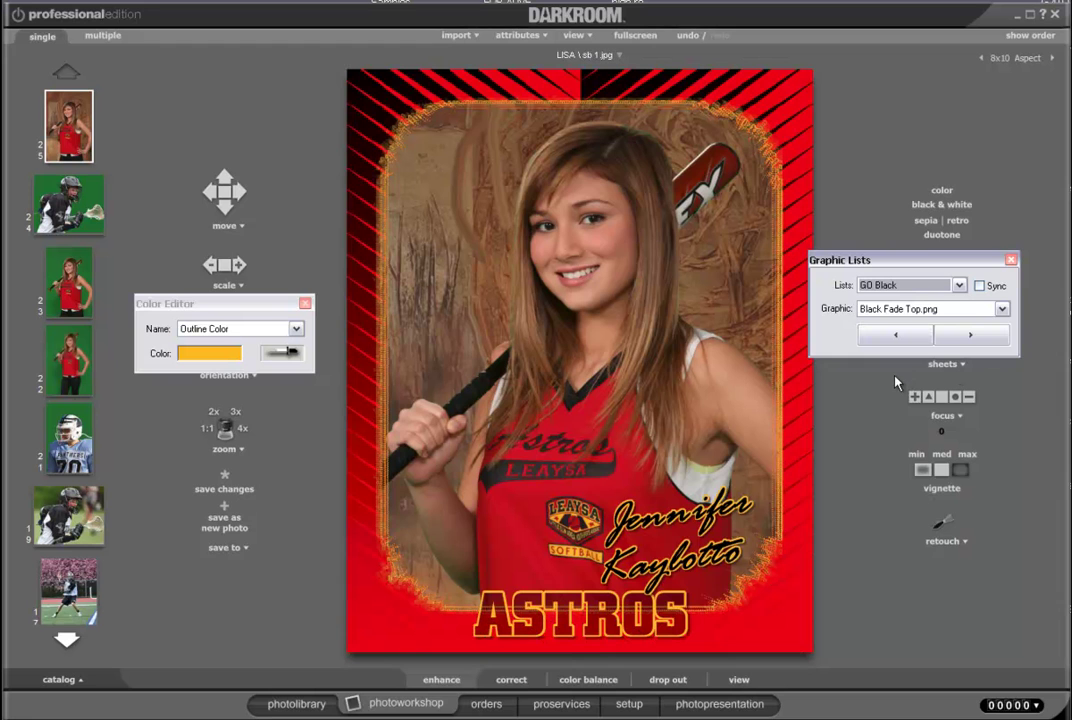
pyautogui.click(968, 336)
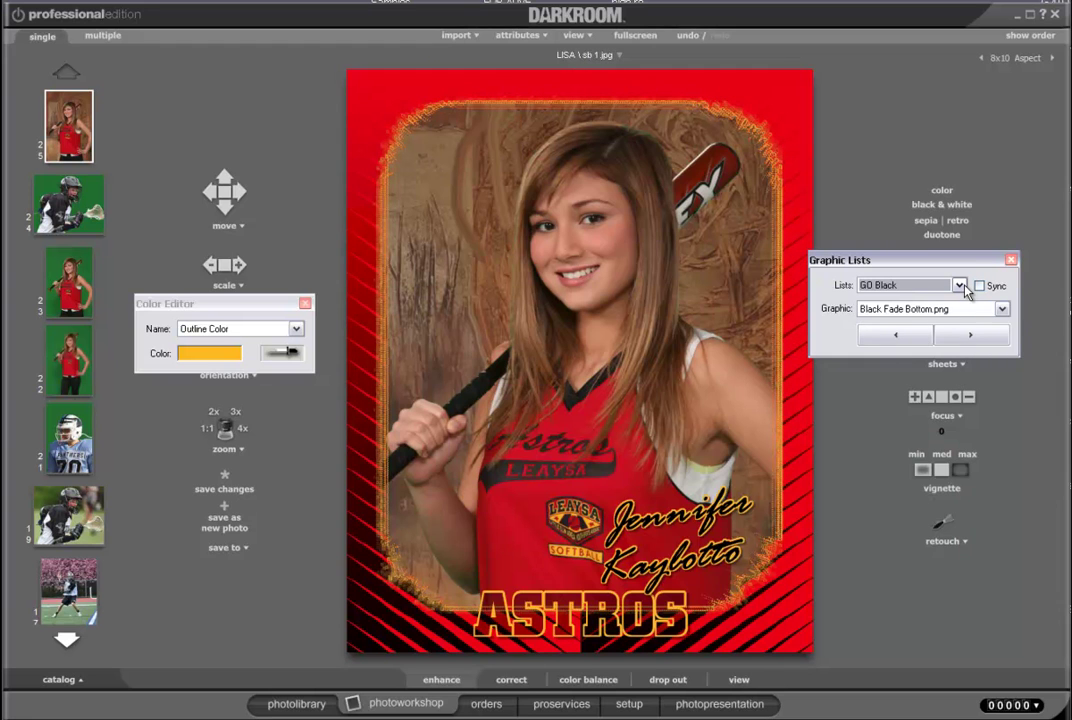
# Step: Turn on the star pattern in the Stars graphic list, advancing through S Star 1 75.png to S Star 1 100.png
pyautogui.click(960, 286)
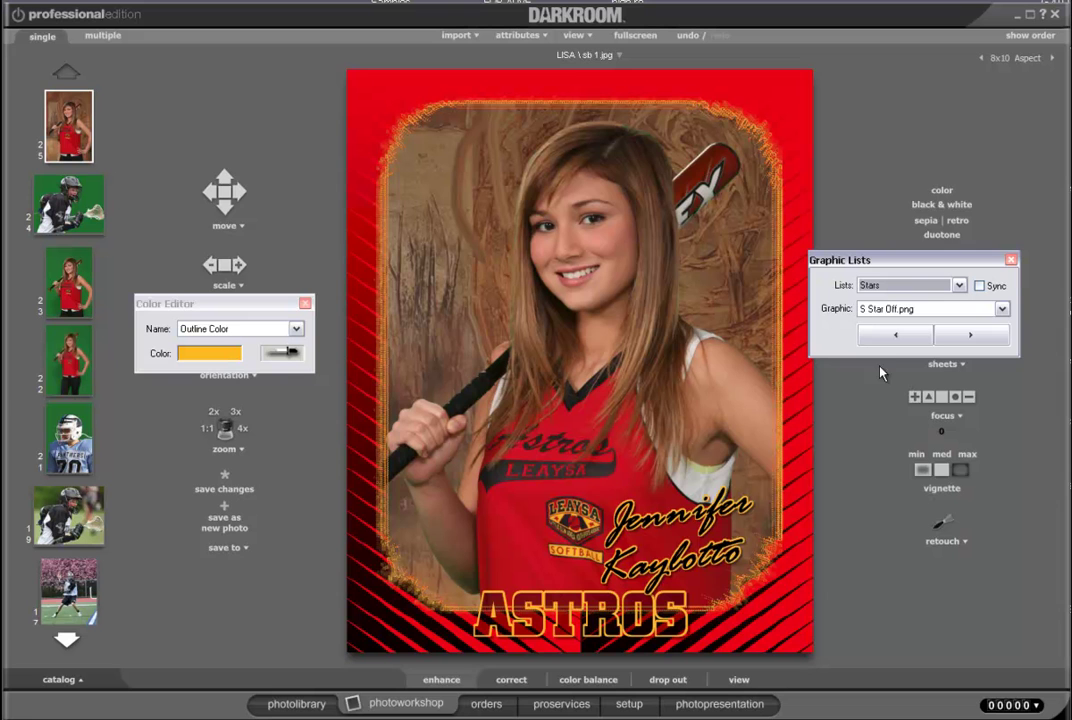
pyautogui.click(968, 339)
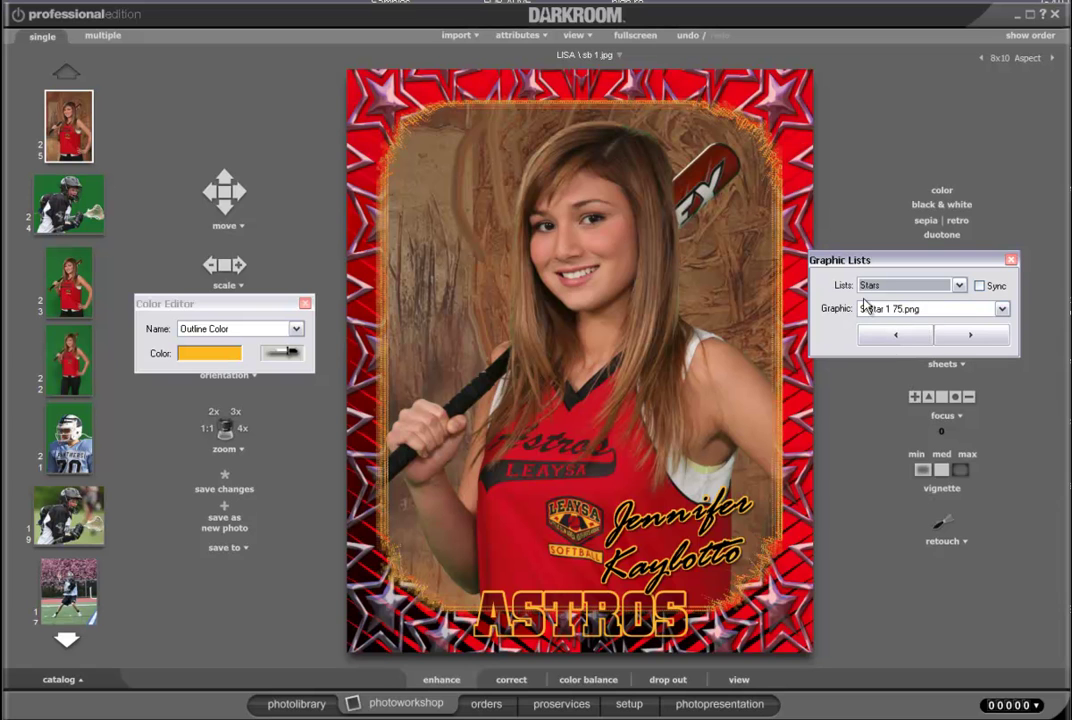
pyautogui.click(952, 339)
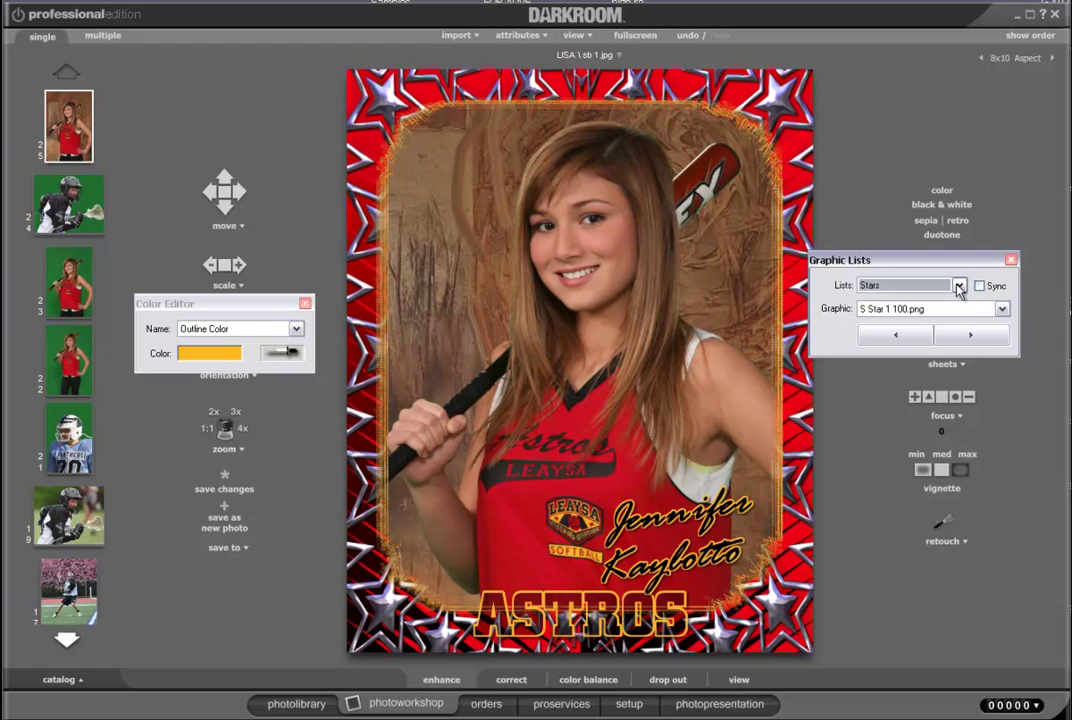
# Step: Cycle through the LL Top graphics, including Top 50.png, leaving the top shading off
pyautogui.click(959, 286)
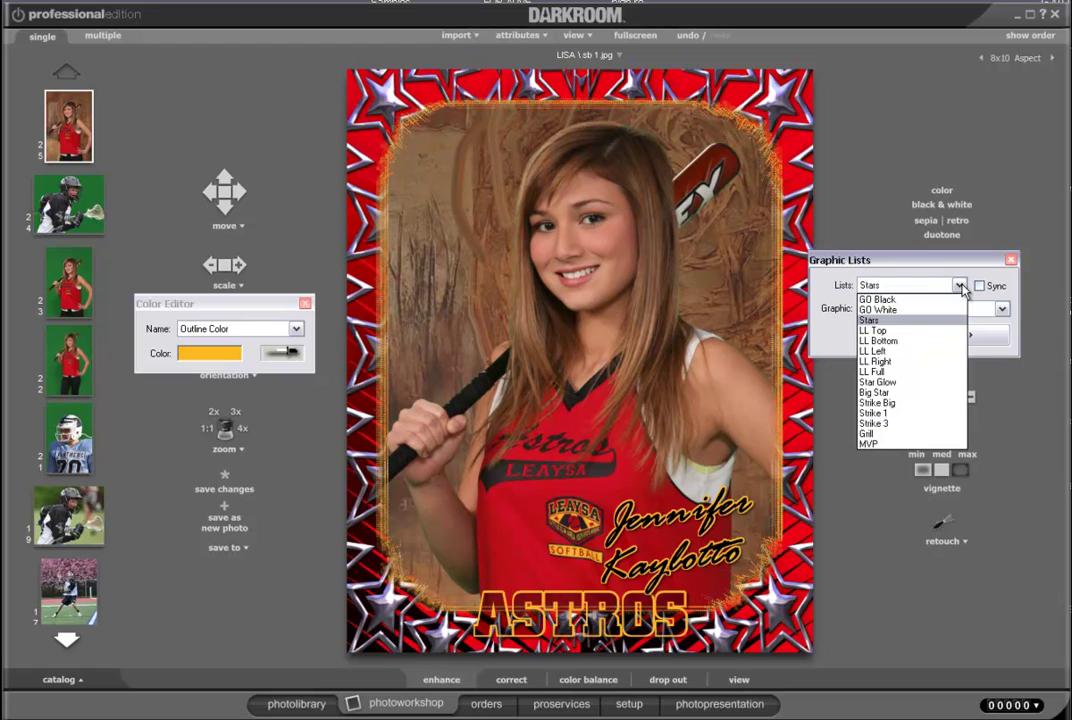
pyautogui.click(906, 331)
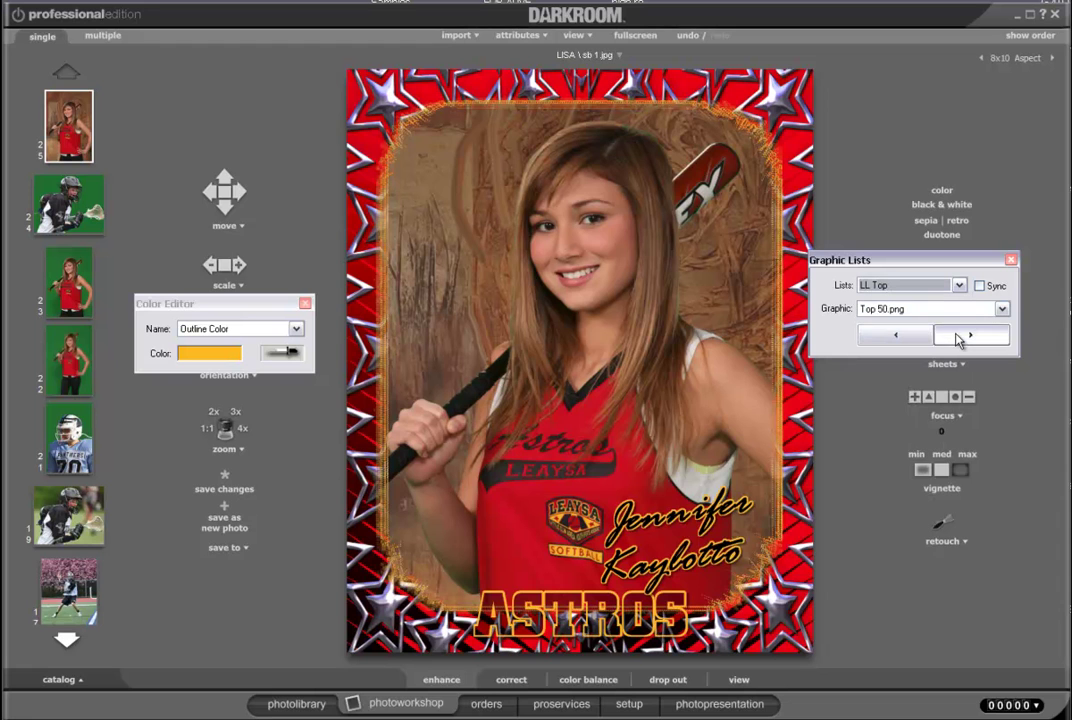
pyautogui.click(957, 337)
pyautogui.click(957, 337)
pyautogui.click(957, 337)
# Step: Step through the LL Left graphics Left 50.png and Left.png, ending on LL Left Off.png
pyautogui.click(958, 285)
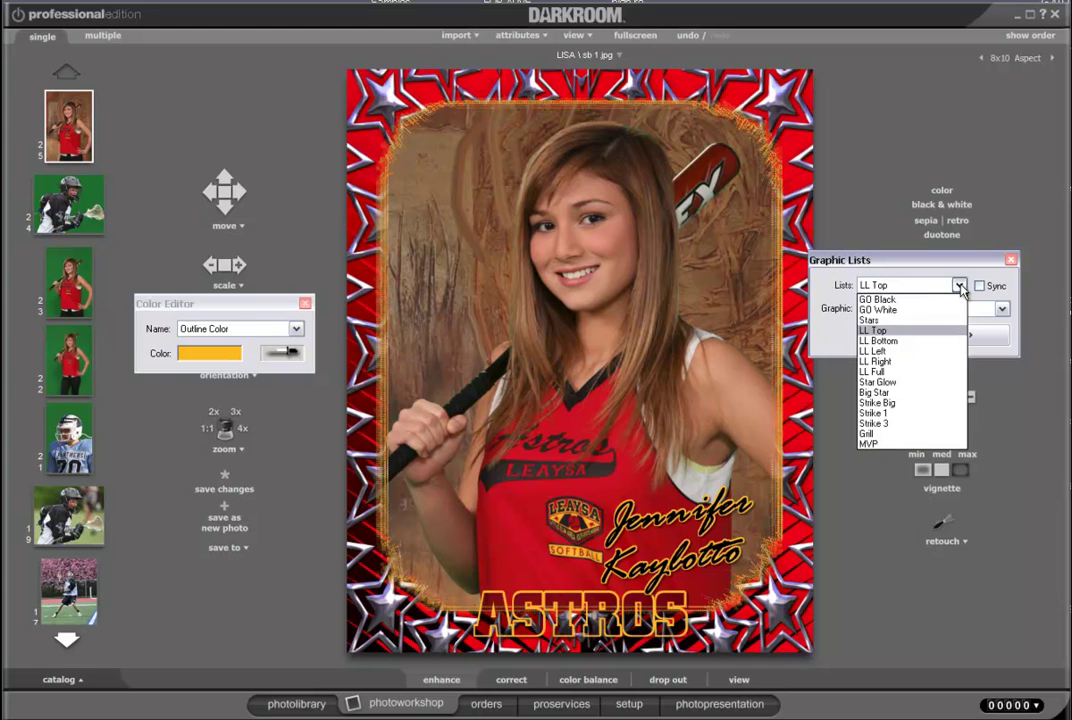
pyautogui.click(905, 352)
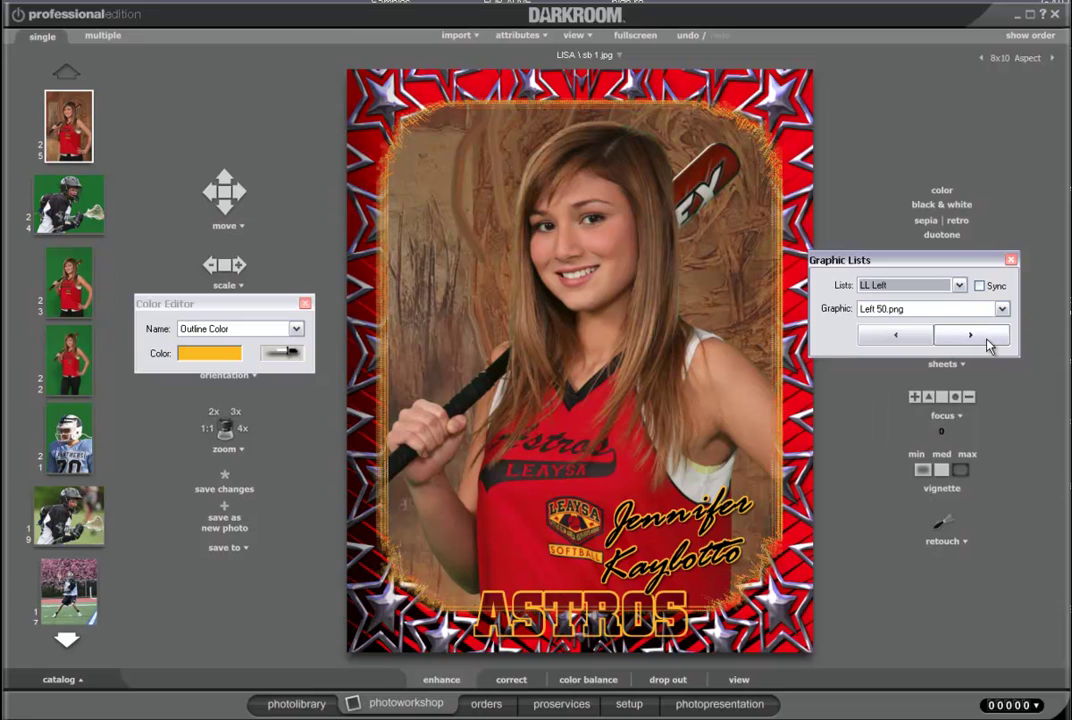
pyautogui.click(987, 345)
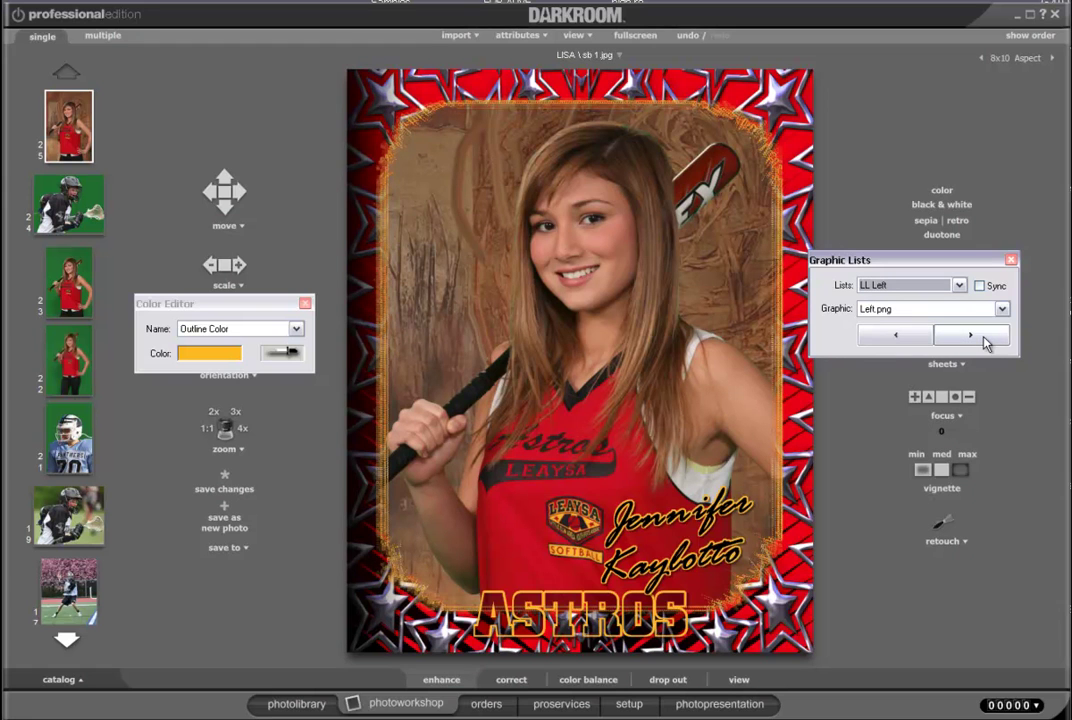
pyautogui.click(984, 341)
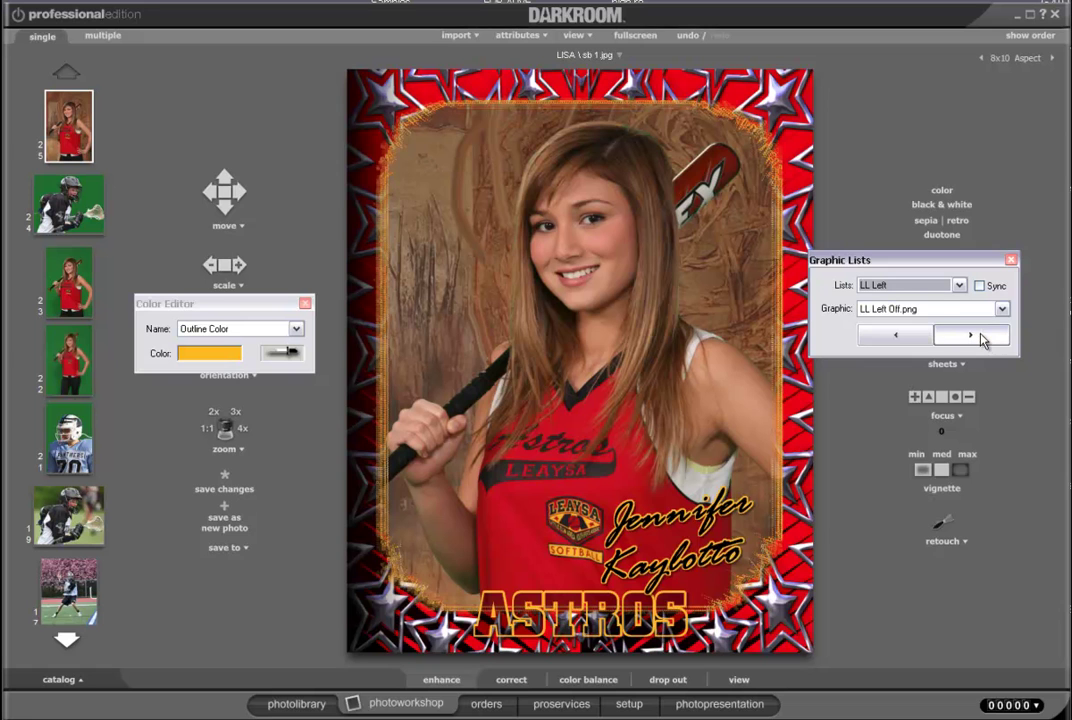
# Step: Apply Full 35.png from the LL Full graphic list to shade the whole border edge
pyautogui.click(958, 285)
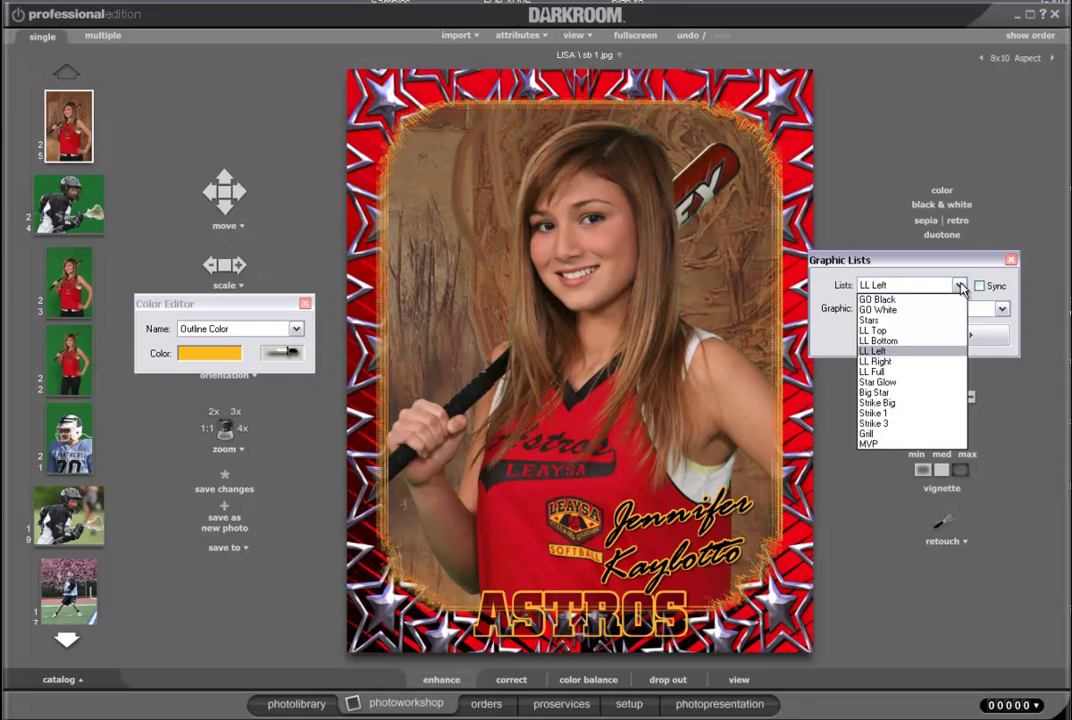
pyautogui.click(911, 372)
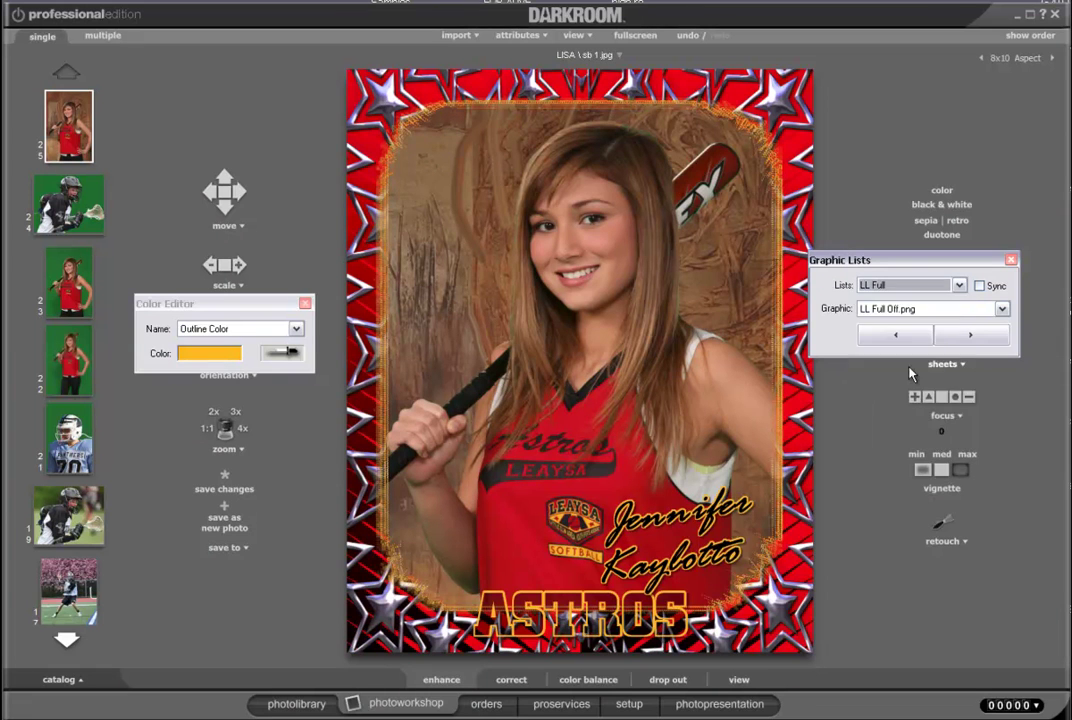
pyautogui.click(959, 341)
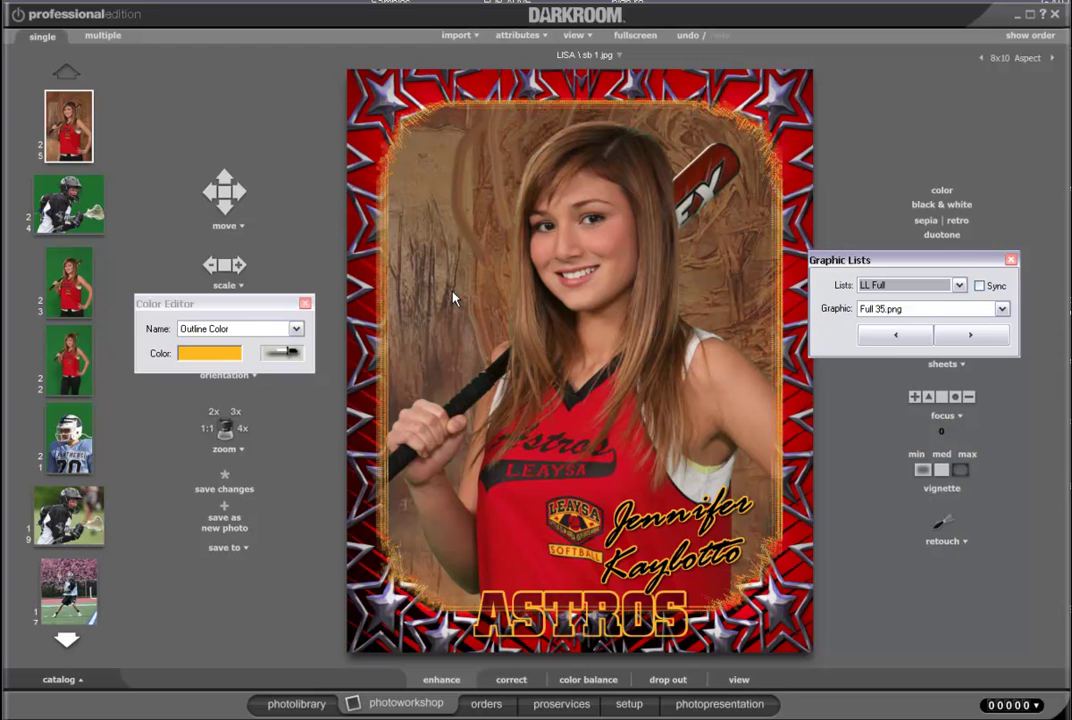
# Step: Go through the Stars graphics from S Star 1 Fade 50.png up to S Star 4.png, settling on S Star 3.png
pyautogui.click(962, 288)
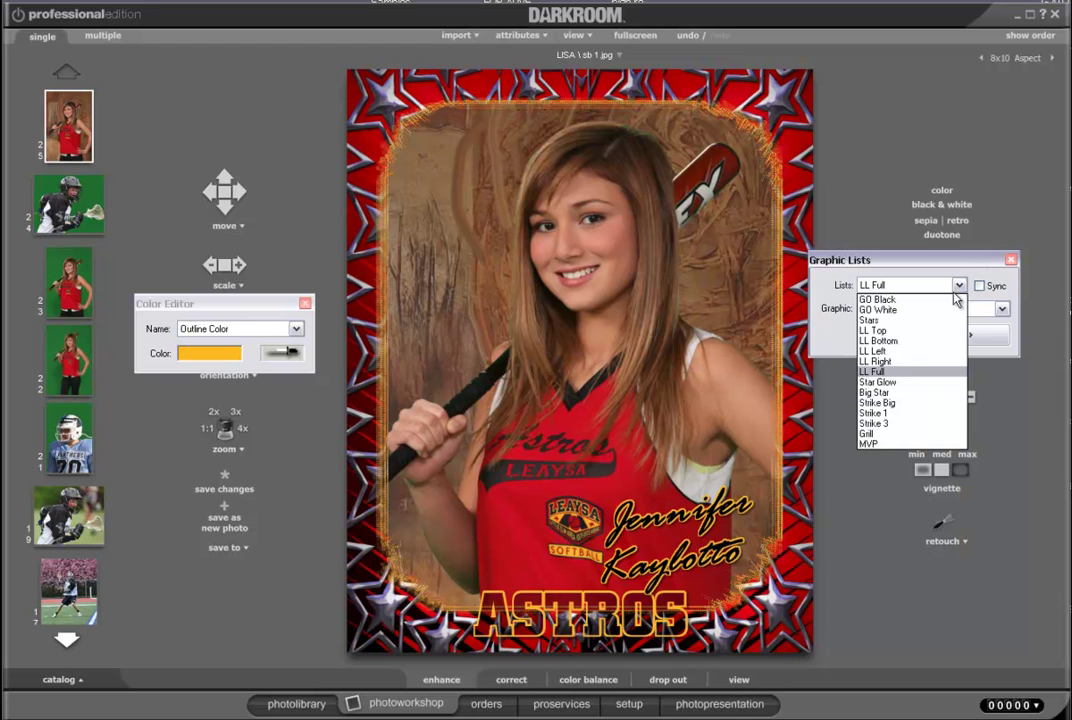
pyautogui.click(933, 309)
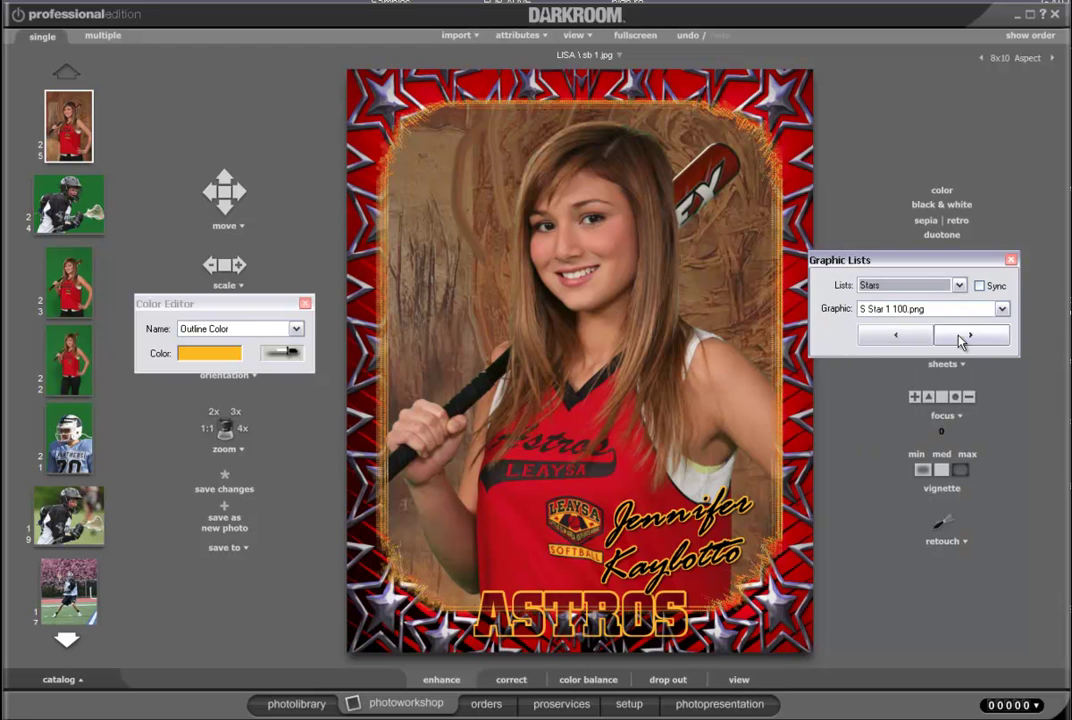
pyautogui.click(960, 340)
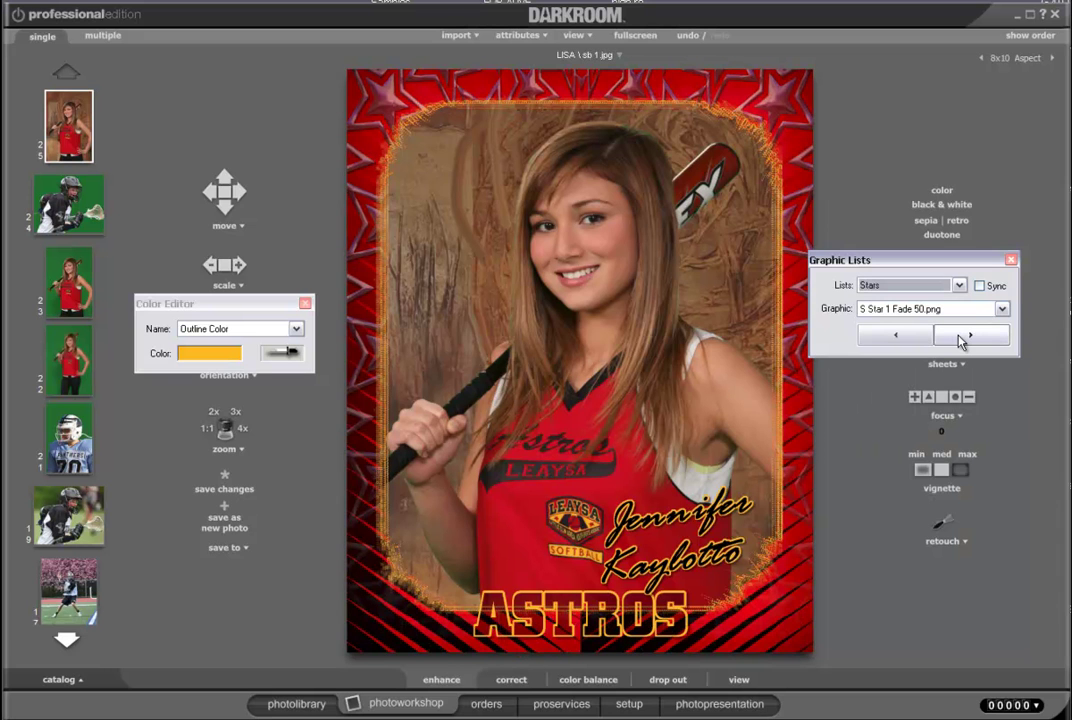
pyautogui.click(960, 340)
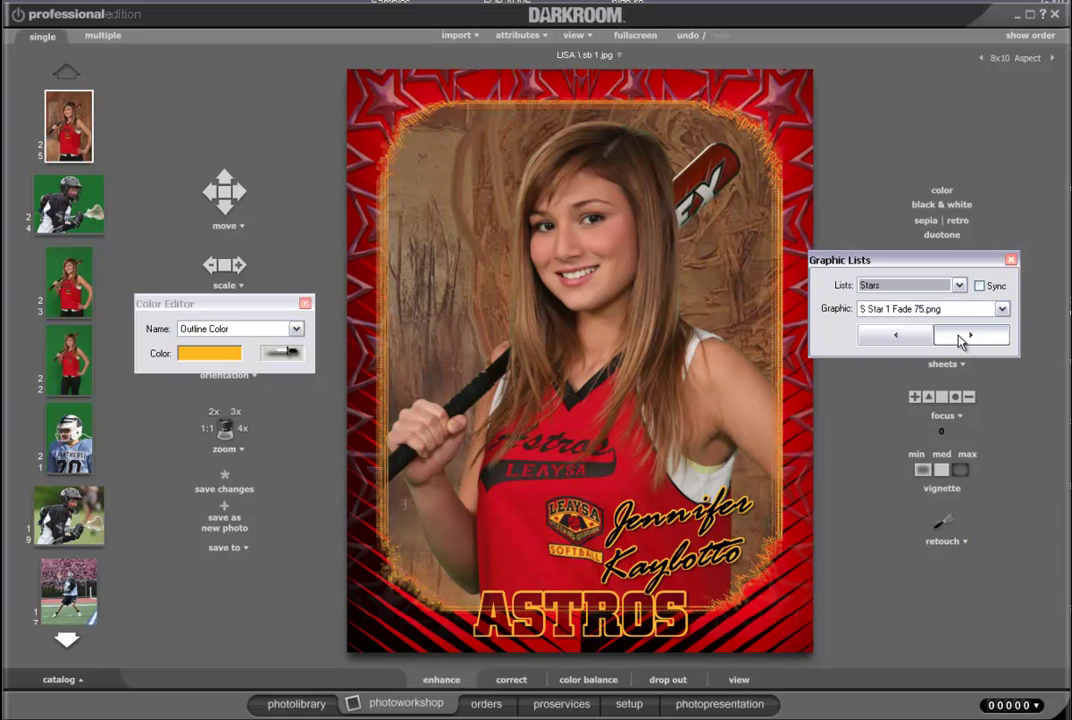
pyautogui.click(960, 340)
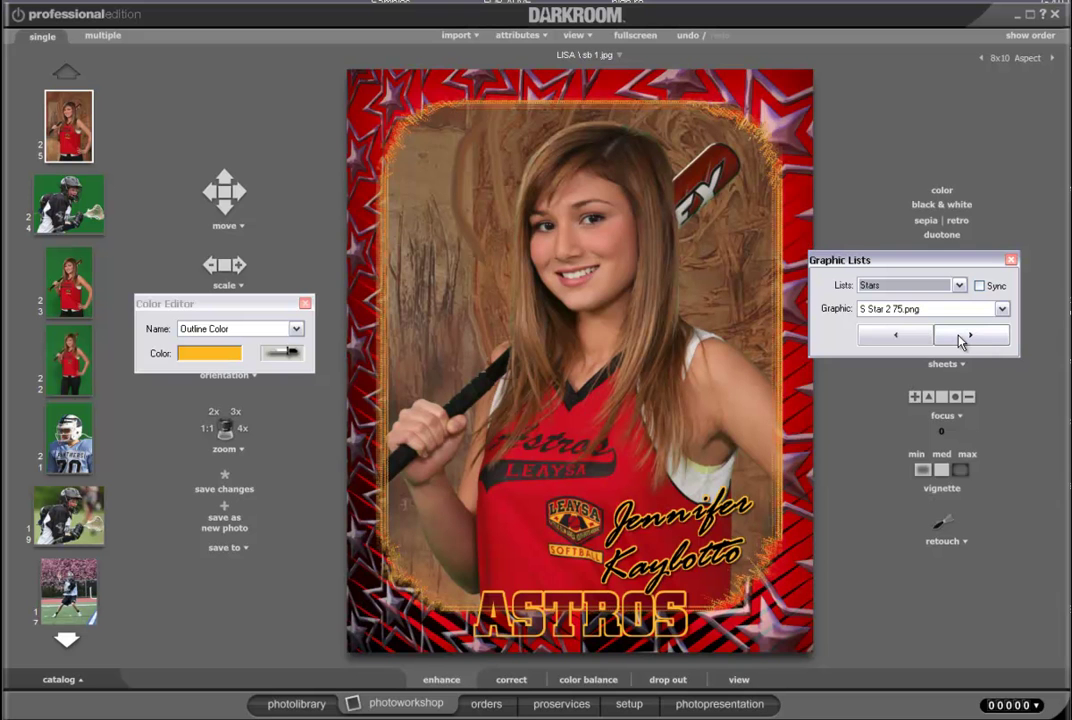
pyautogui.click(960, 340)
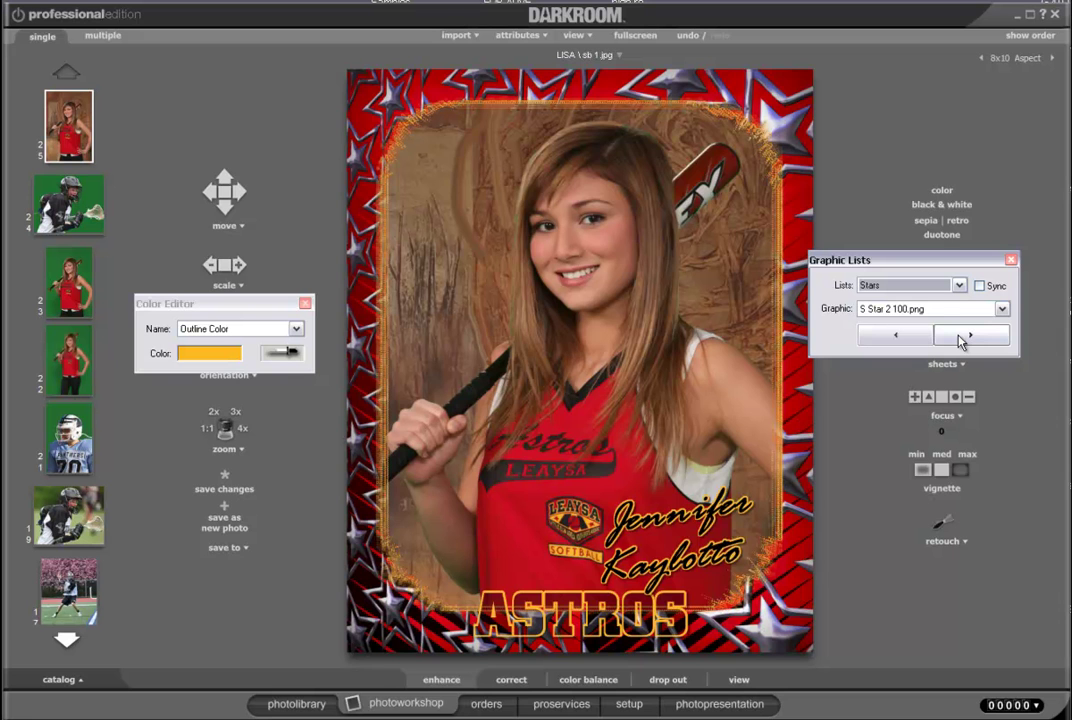
pyautogui.click(960, 340)
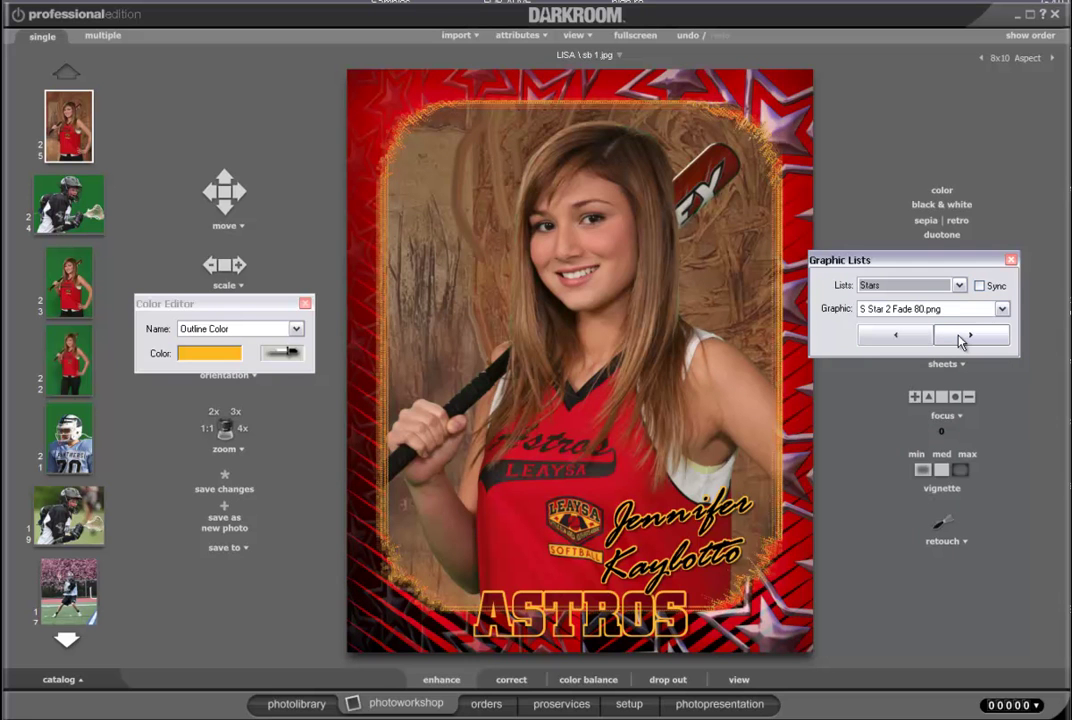
pyautogui.click(960, 340)
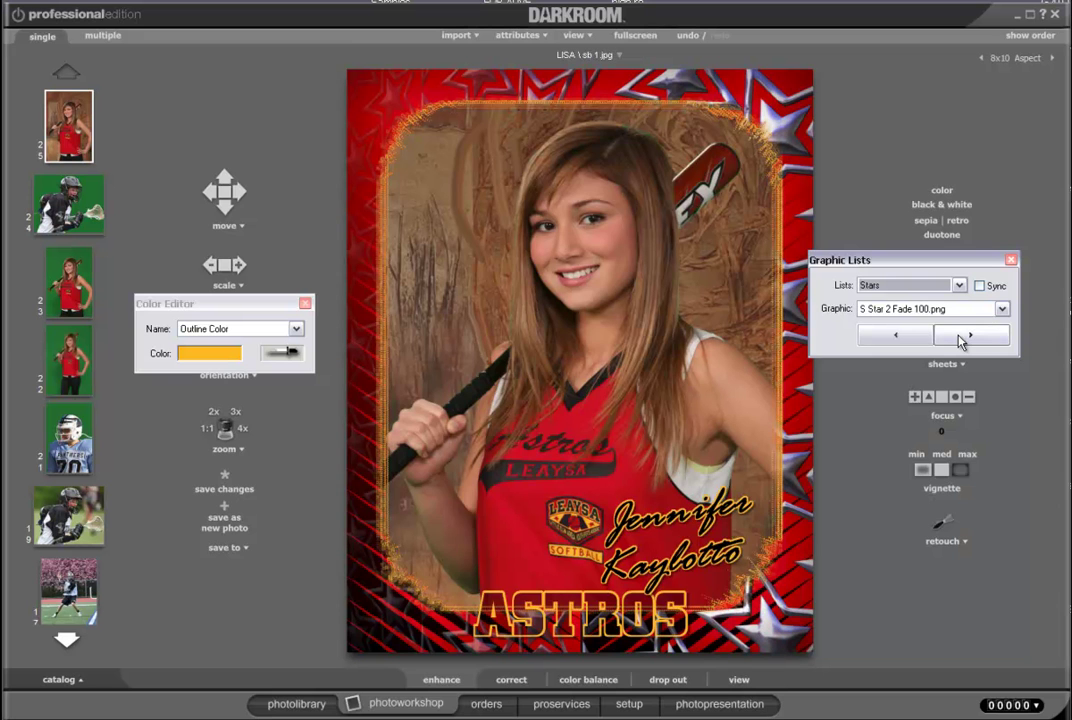
pyautogui.click(960, 340)
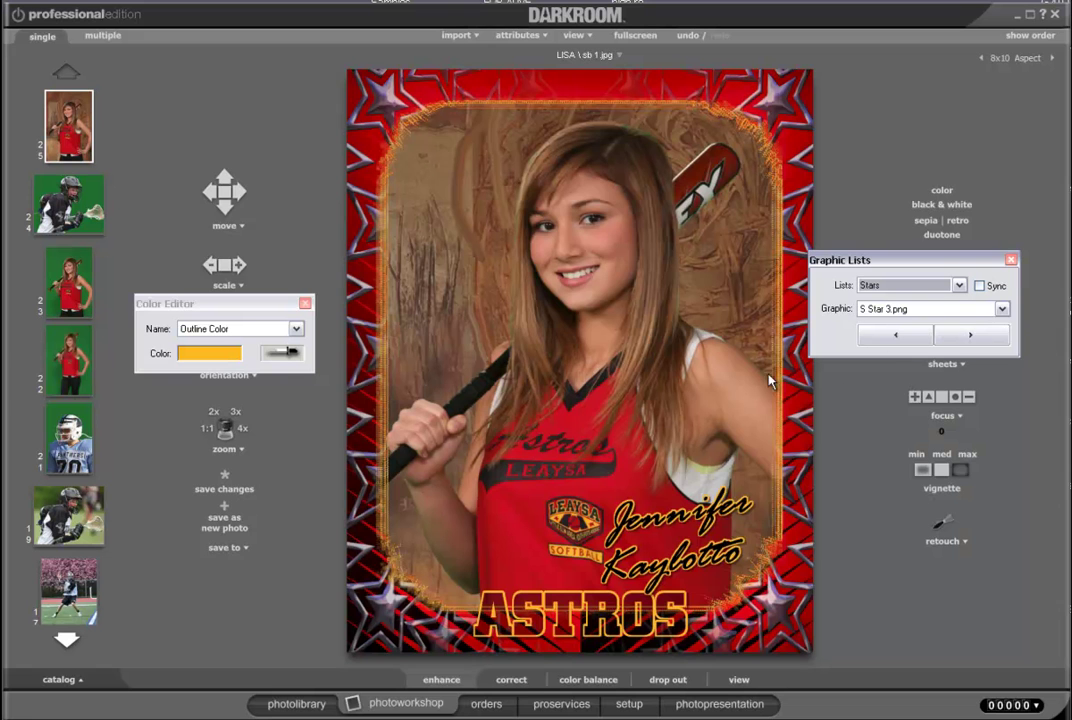
pyautogui.click(973, 336)
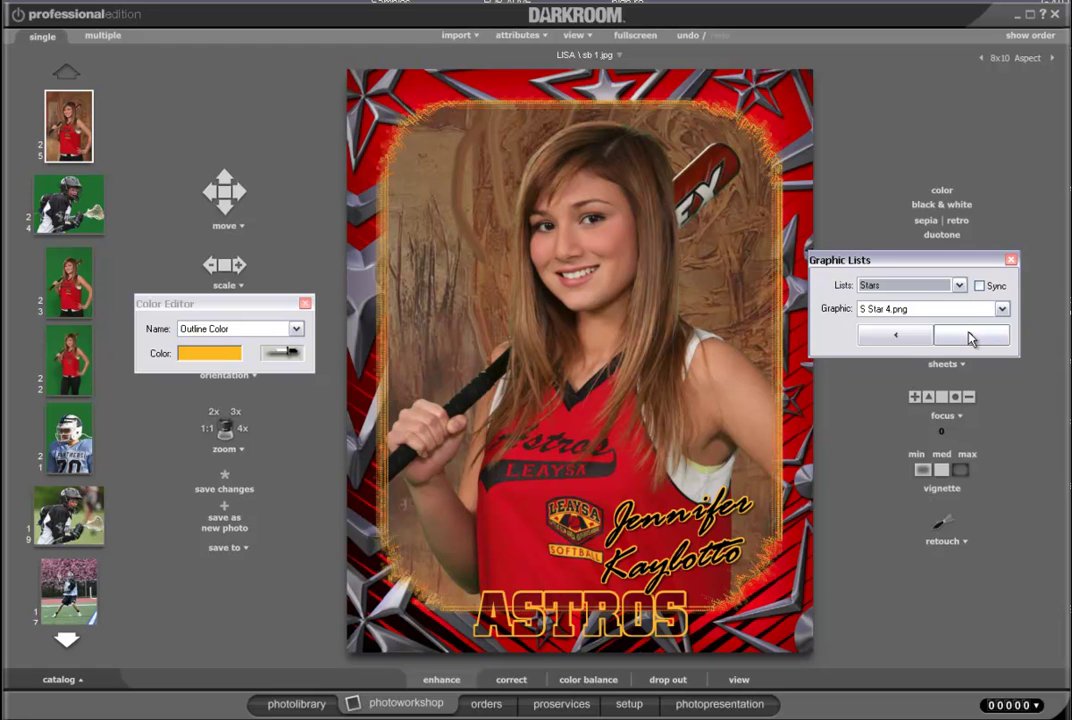
pyautogui.click(895, 336)
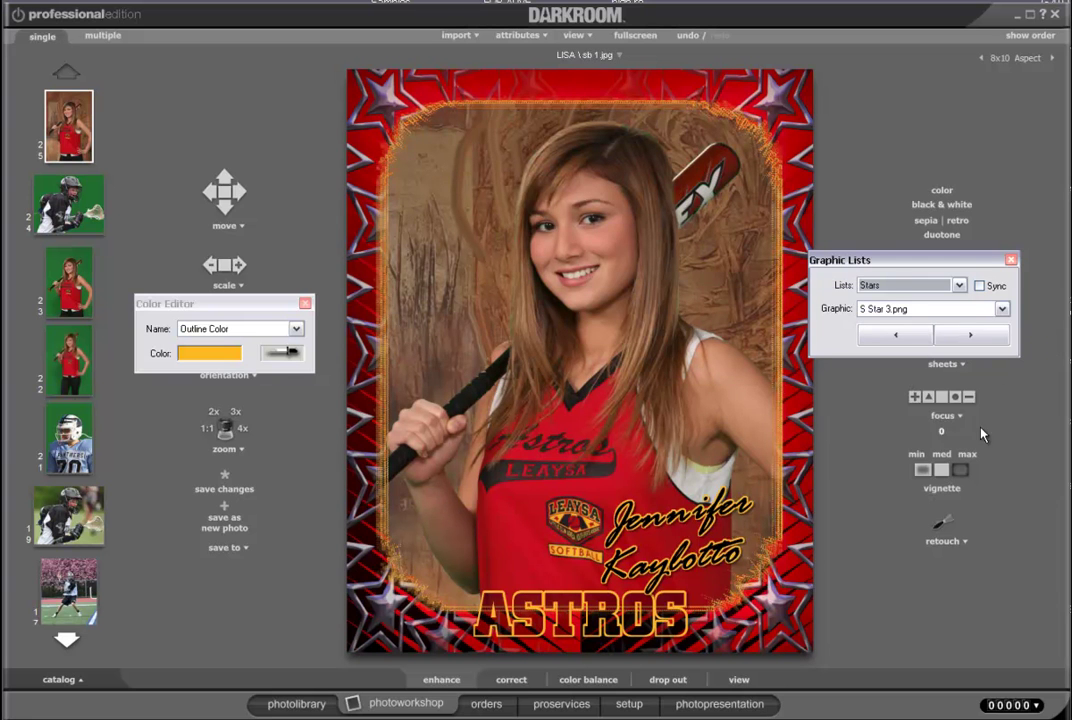
# Step: Add a glow to the stars by advancing the Star Glow graphic list past Star Glow 65.png to Star Glow 80.png
pyautogui.click(958, 285)
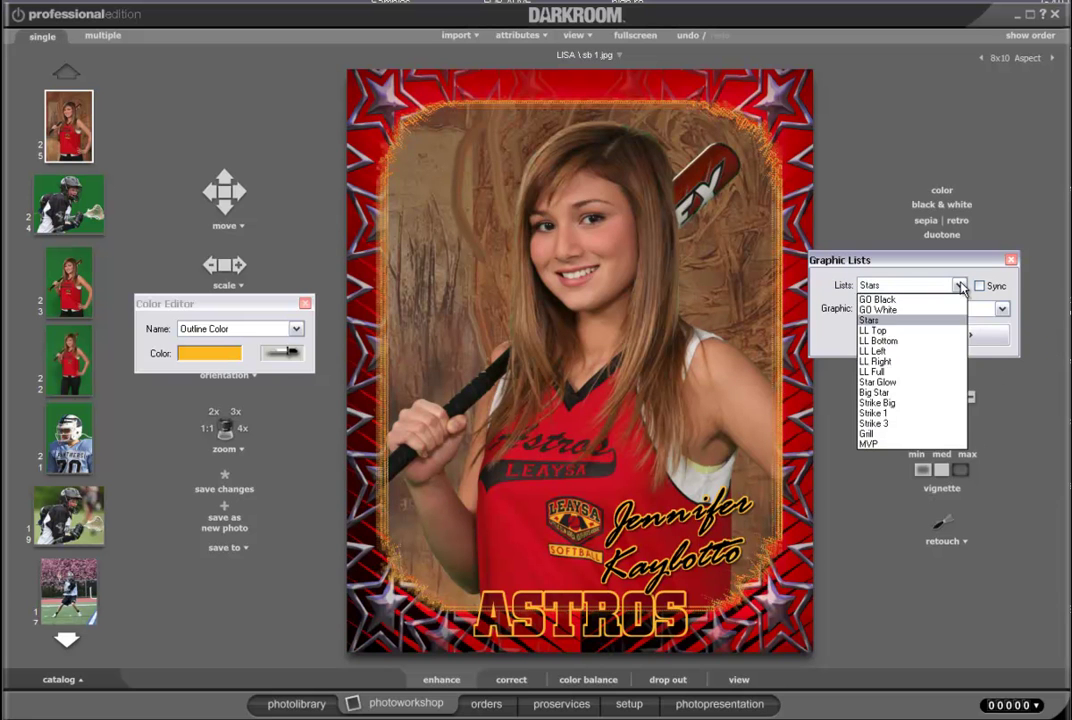
pyautogui.click(900, 382)
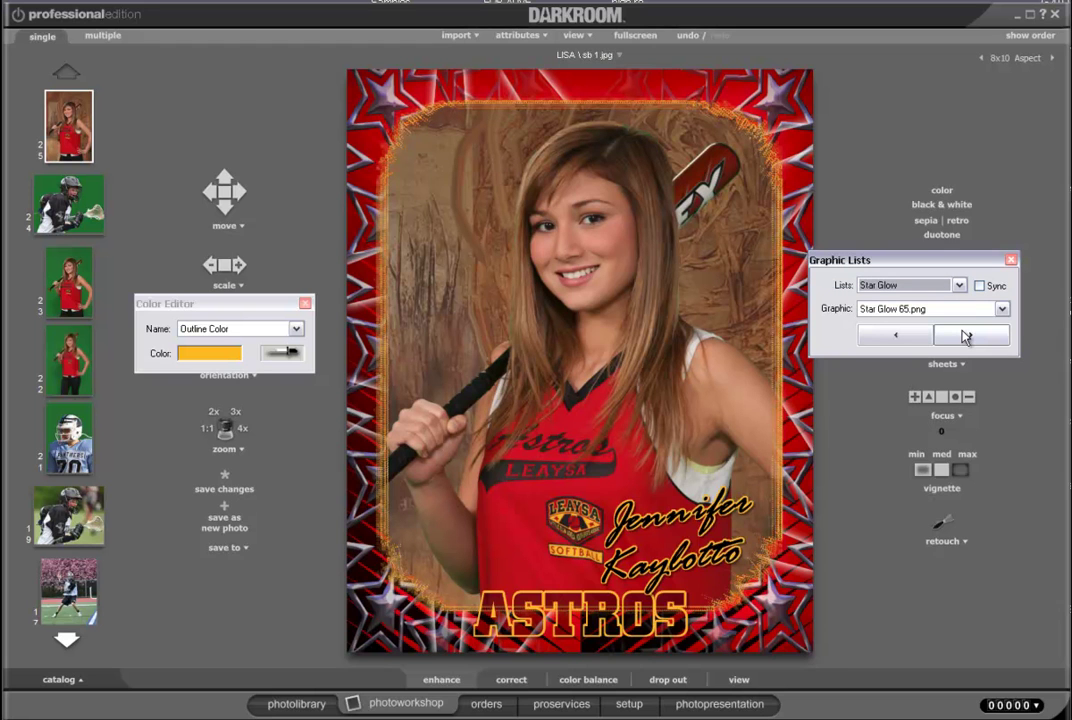
pyautogui.click(965, 337)
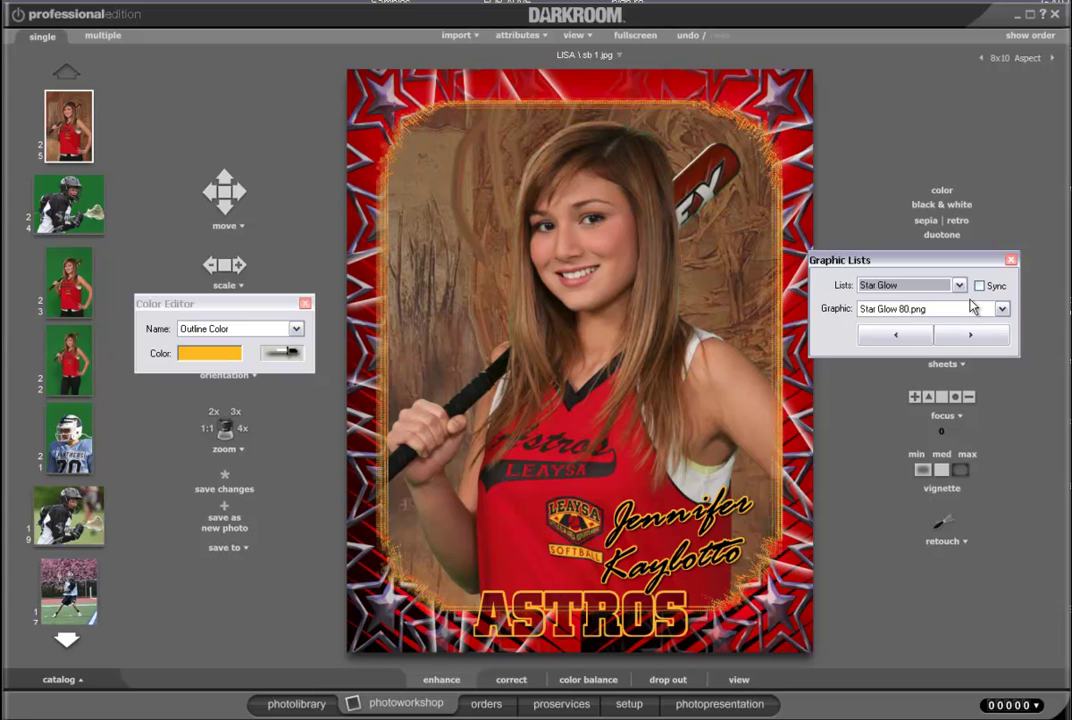
# Step: Add the big star overlay by choosing Big Star 75.png in the Big Star graphic list
pyautogui.click(958, 285)
pyautogui.click(880, 392)
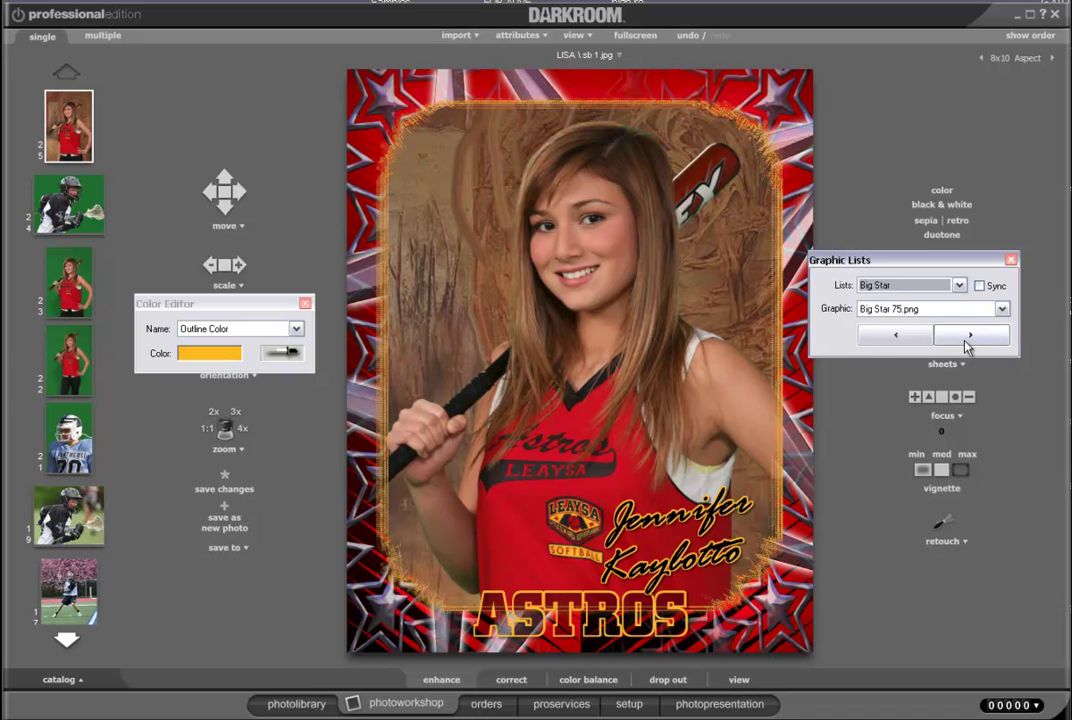
# Step: Set the big star overlay to Big Star 100.png and raise the Strike Big lightning graphic to Strike Big.png
pyautogui.click(967, 343)
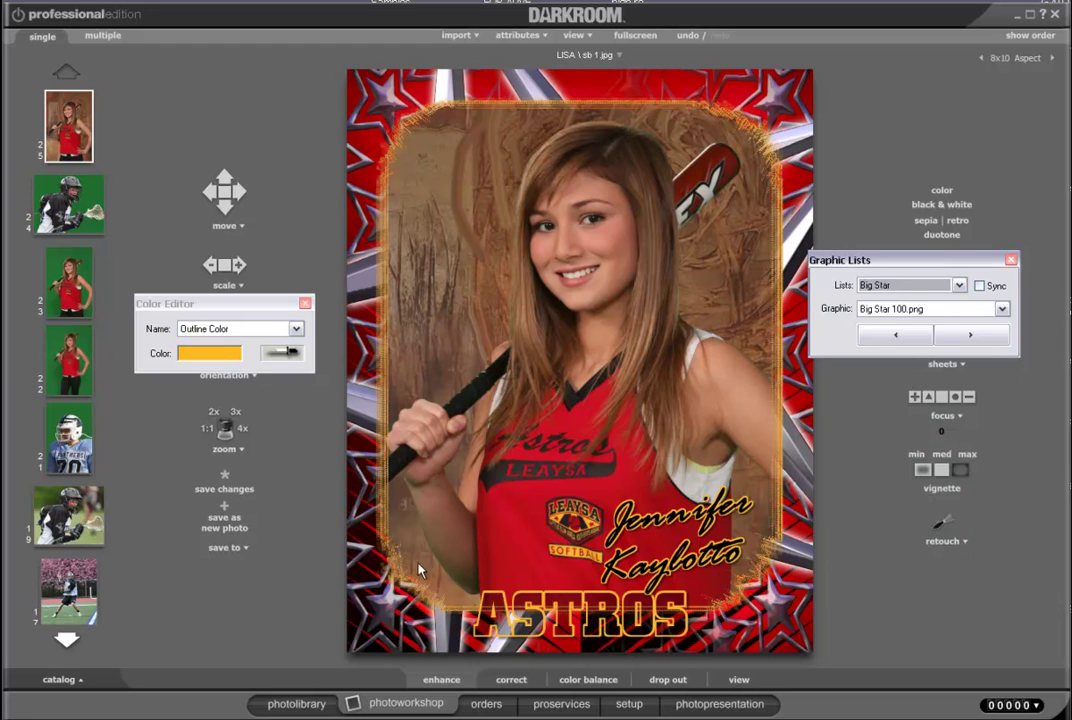
pyautogui.click(959, 285)
pyautogui.click(877, 403)
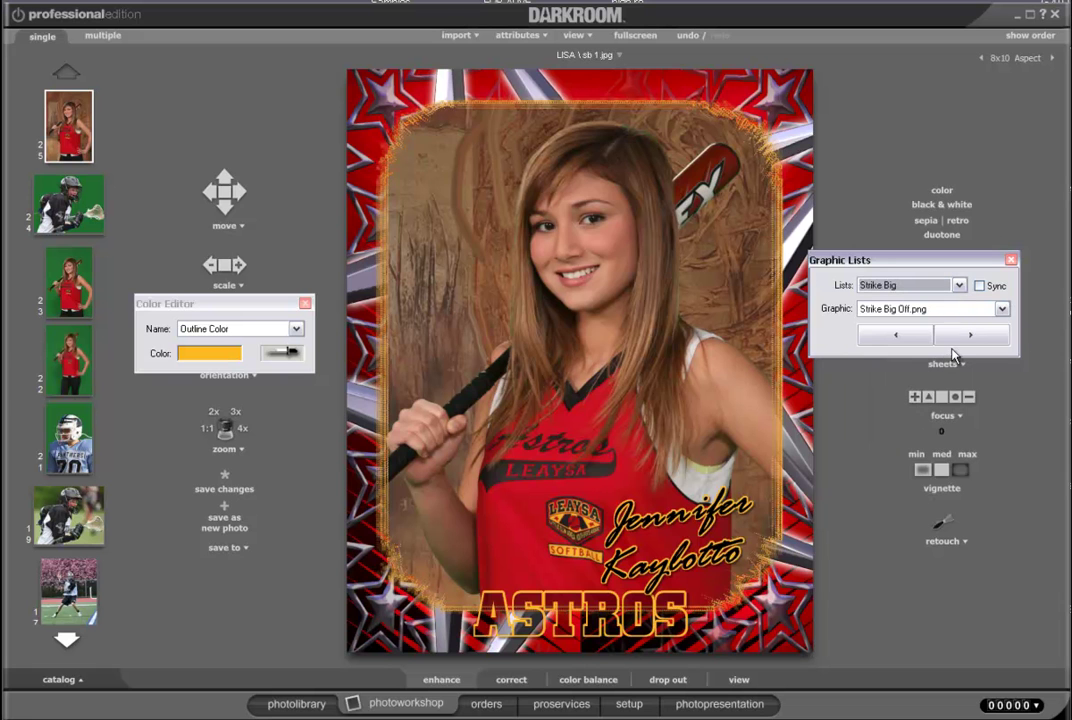
pyautogui.click(966, 343)
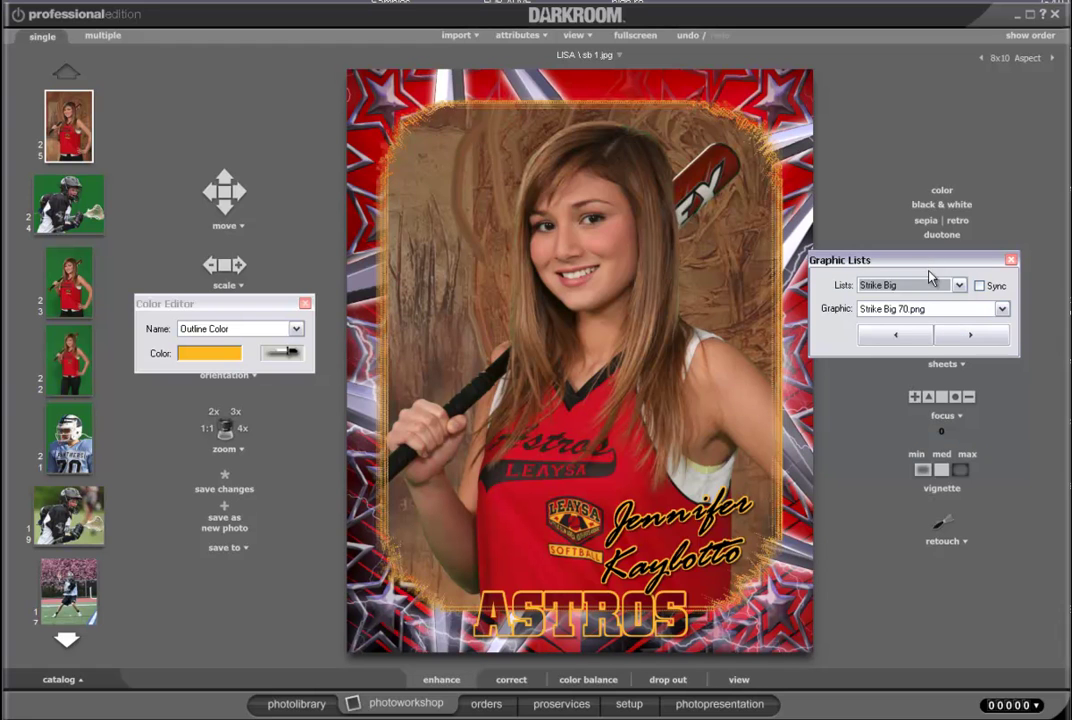
pyautogui.moveTo(933, 262); pyautogui.dragTo(957, 276)
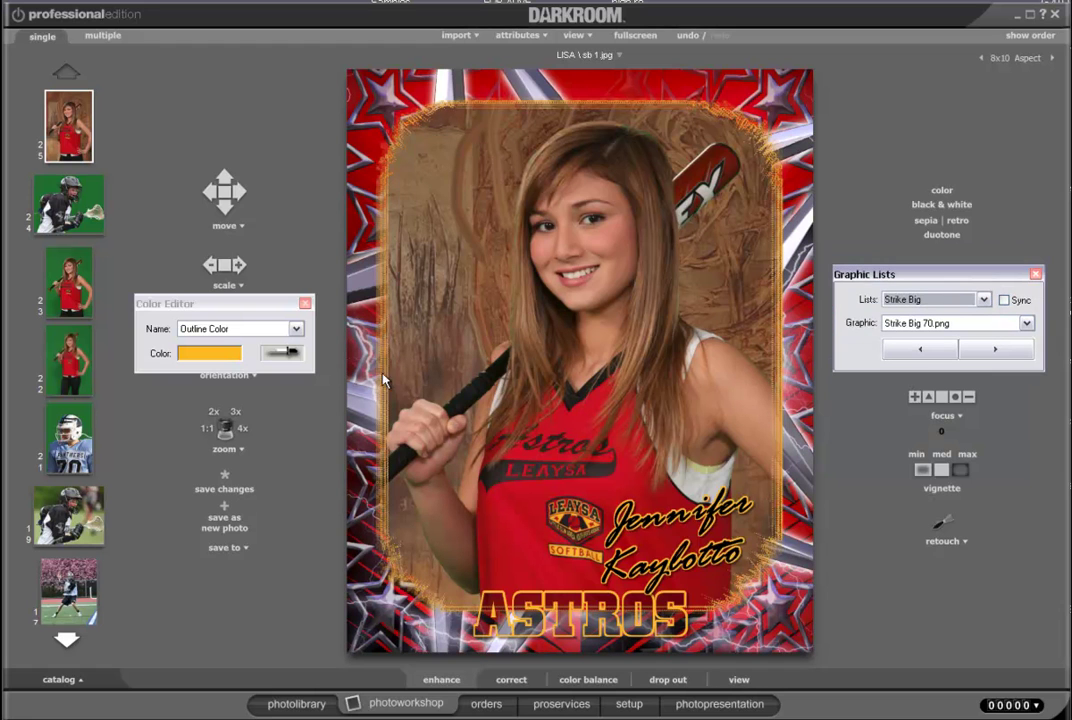
pyautogui.click(993, 350)
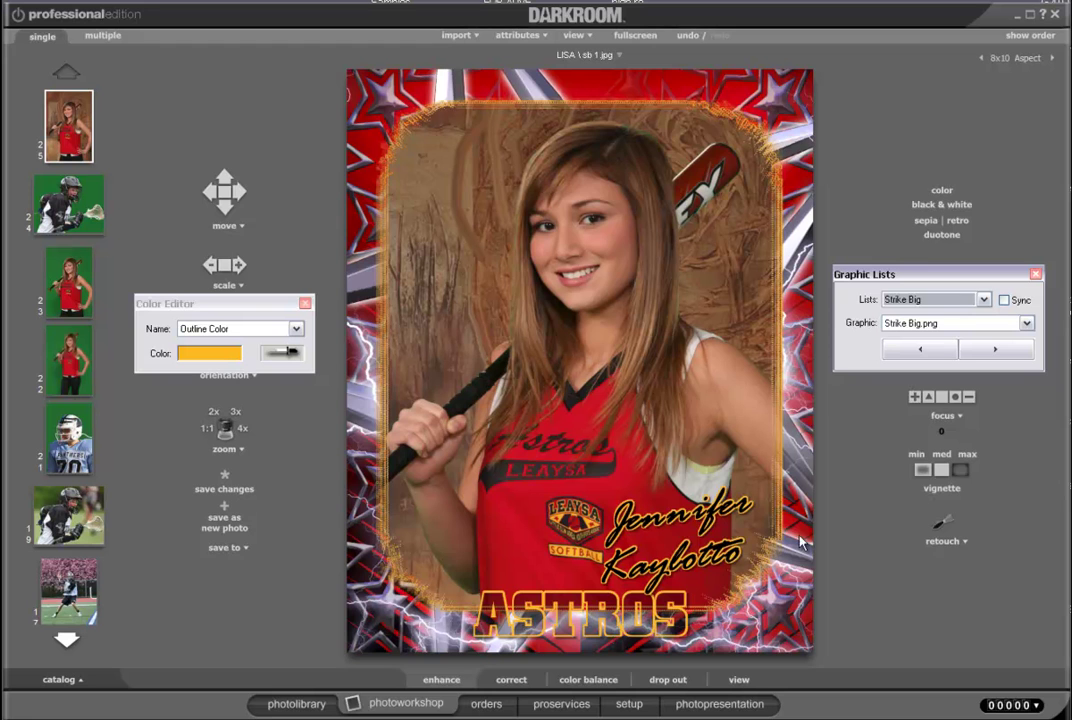
# Step: Examine the available fonts and the outline, drop shadow and rotation options of the last-name text object without changing anything
pyautogui.click(660, 521)
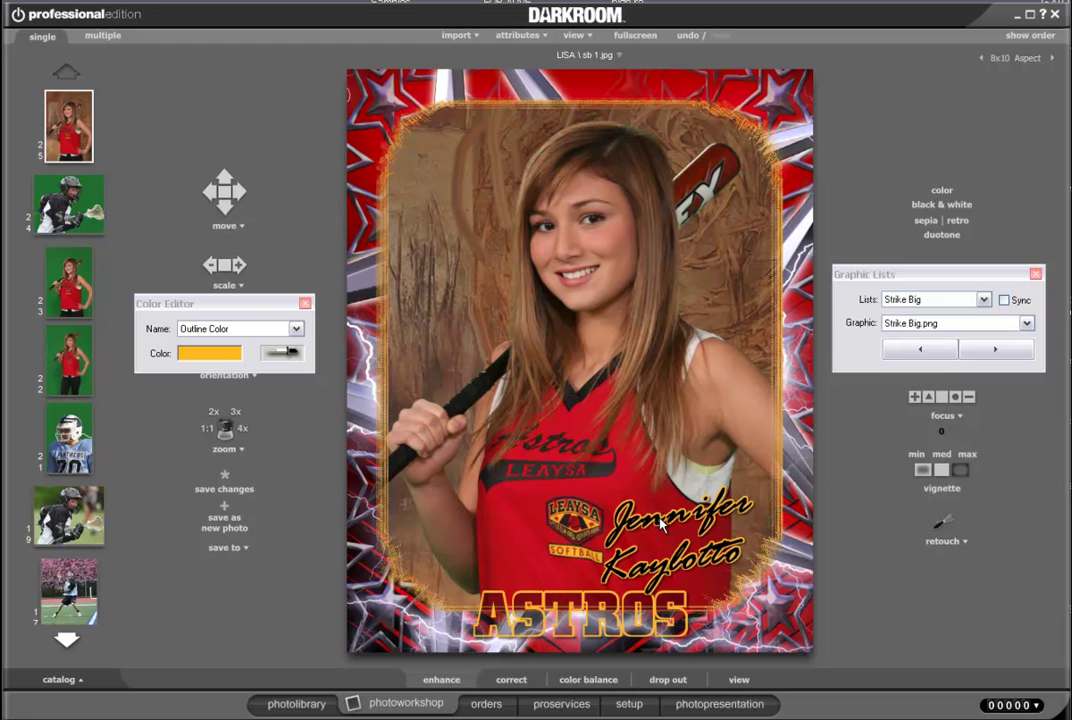
pyautogui.doubleClick(660, 521)
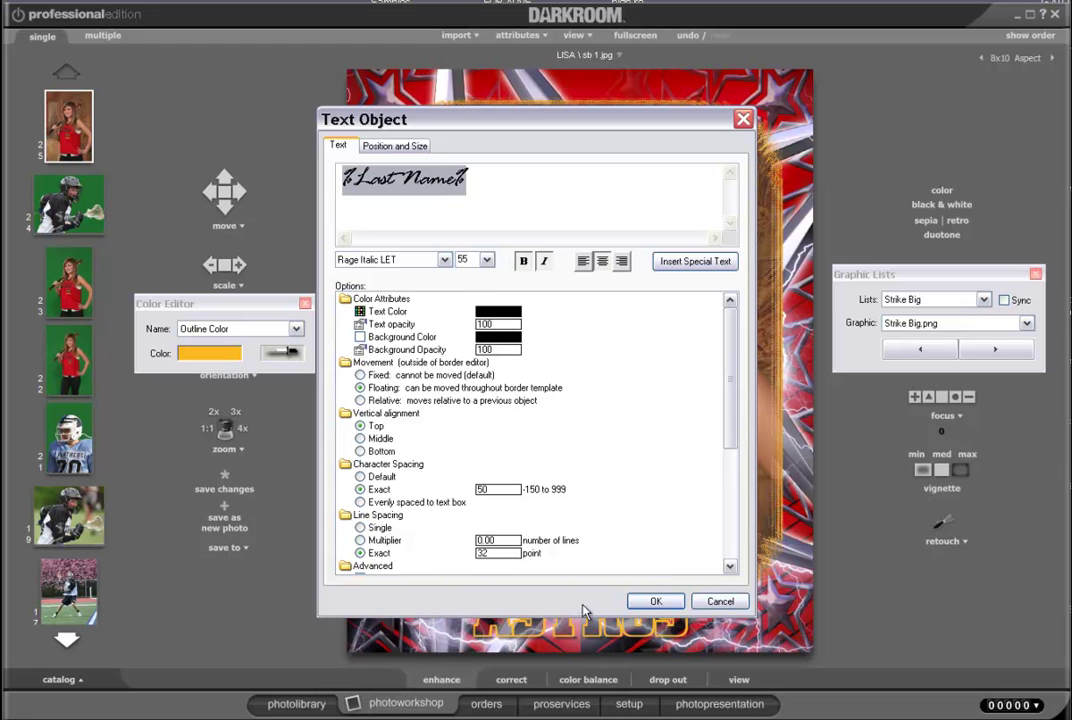
pyautogui.click(446, 261)
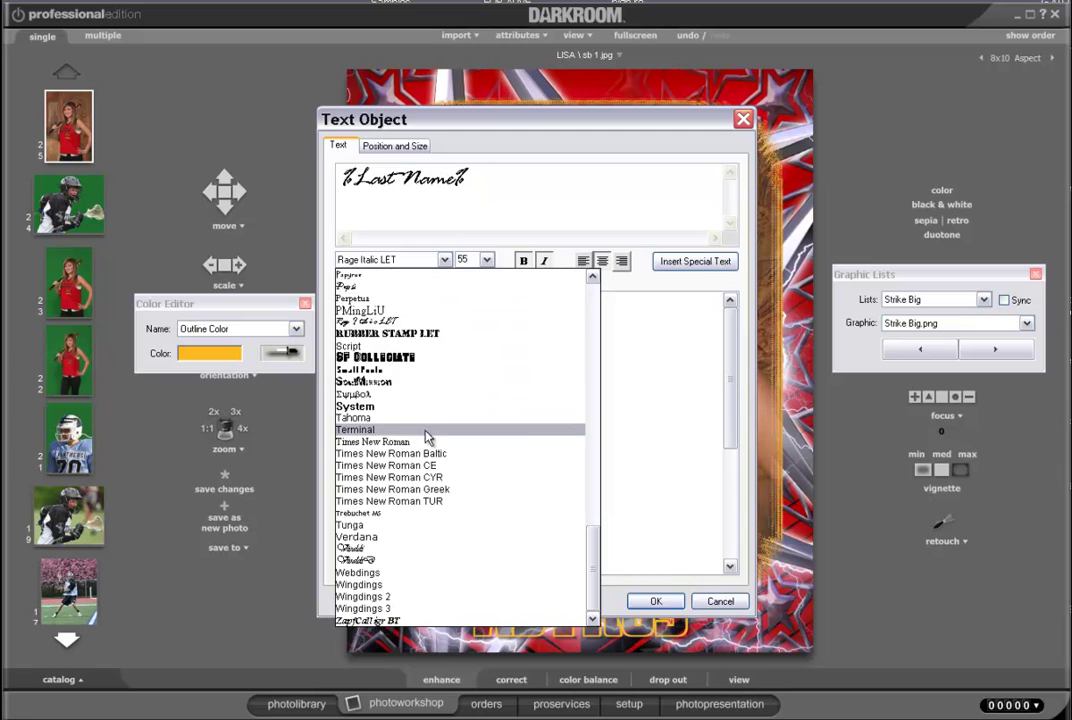
pyautogui.press('Escape')
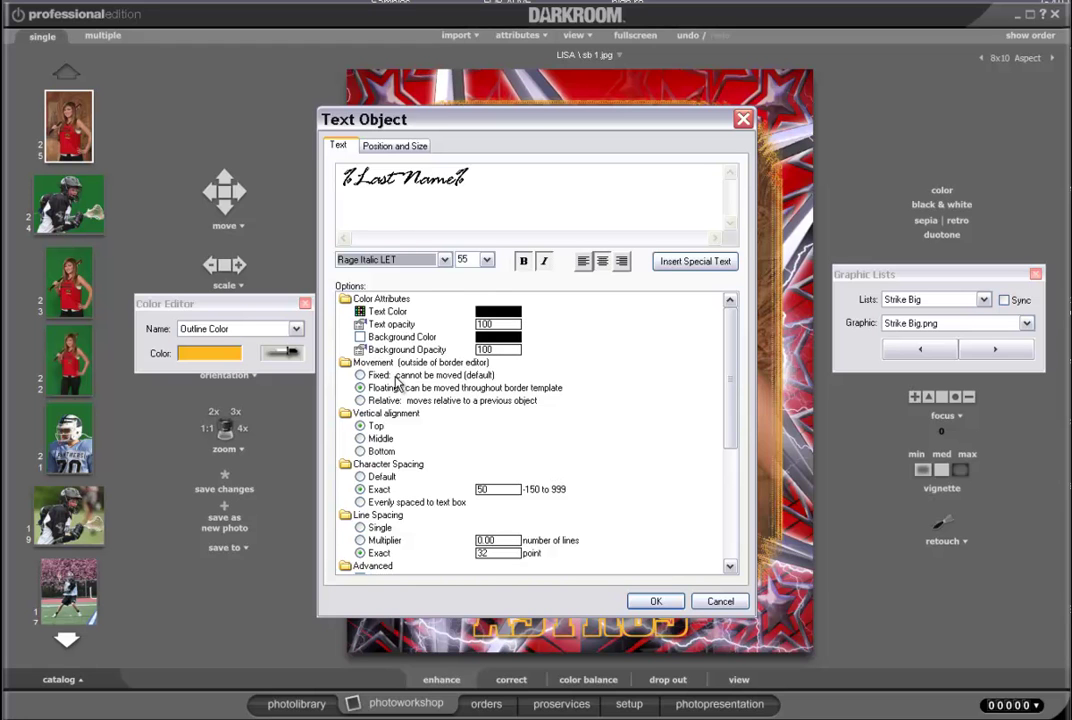
pyautogui.click(732, 520)
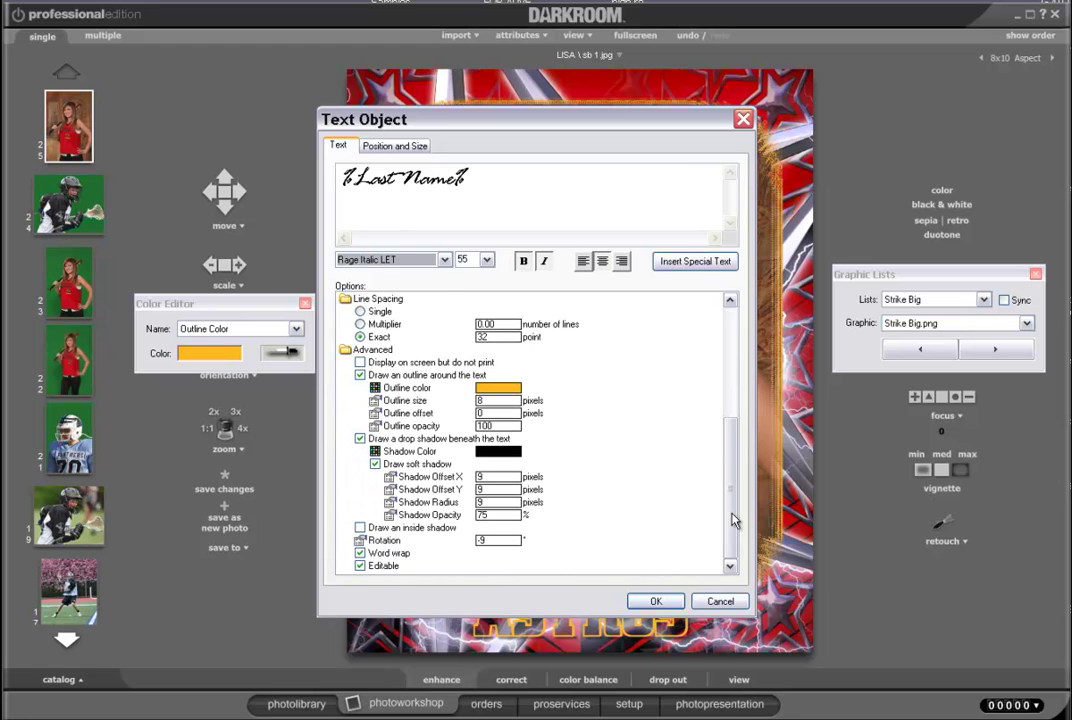
pyautogui.click(724, 601)
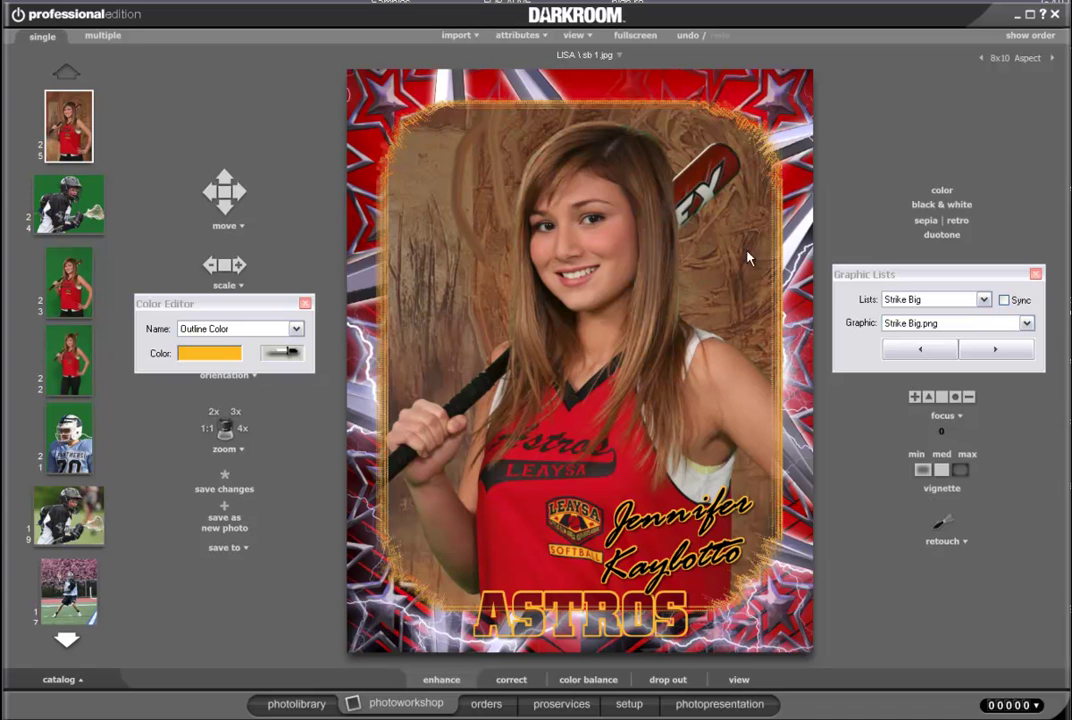
# Step: Switch the big lightning off with Strike Big Off.png and apply Strike 1.png from the Strike 1 graphic list
pyautogui.click(990, 350)
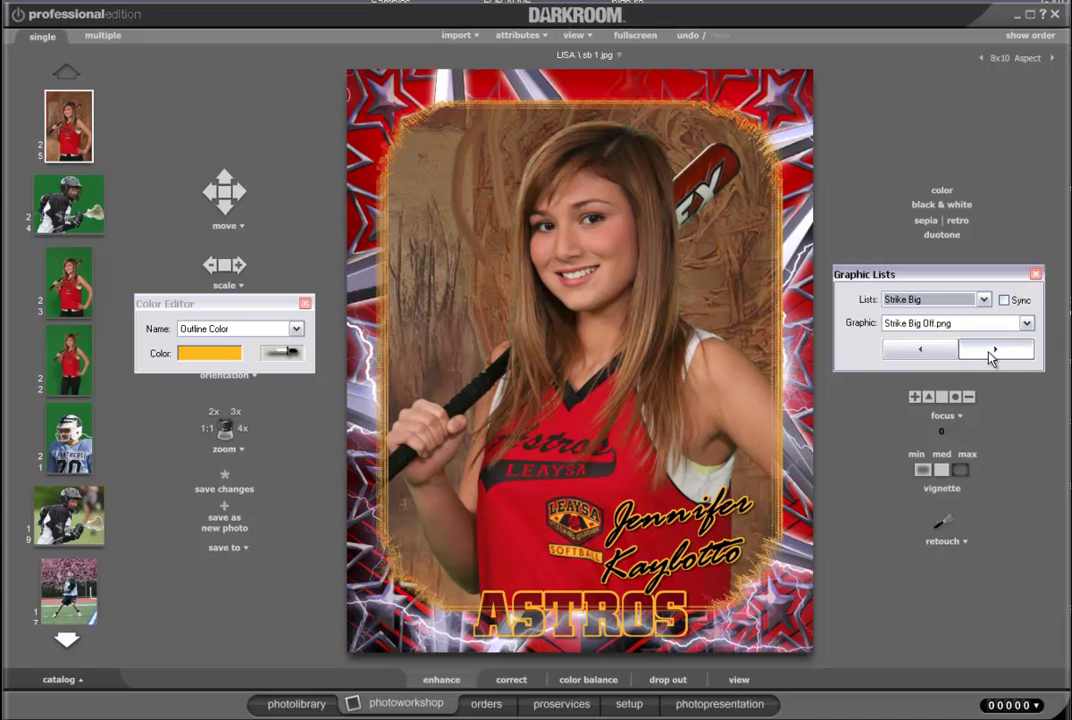
pyautogui.click(985, 300)
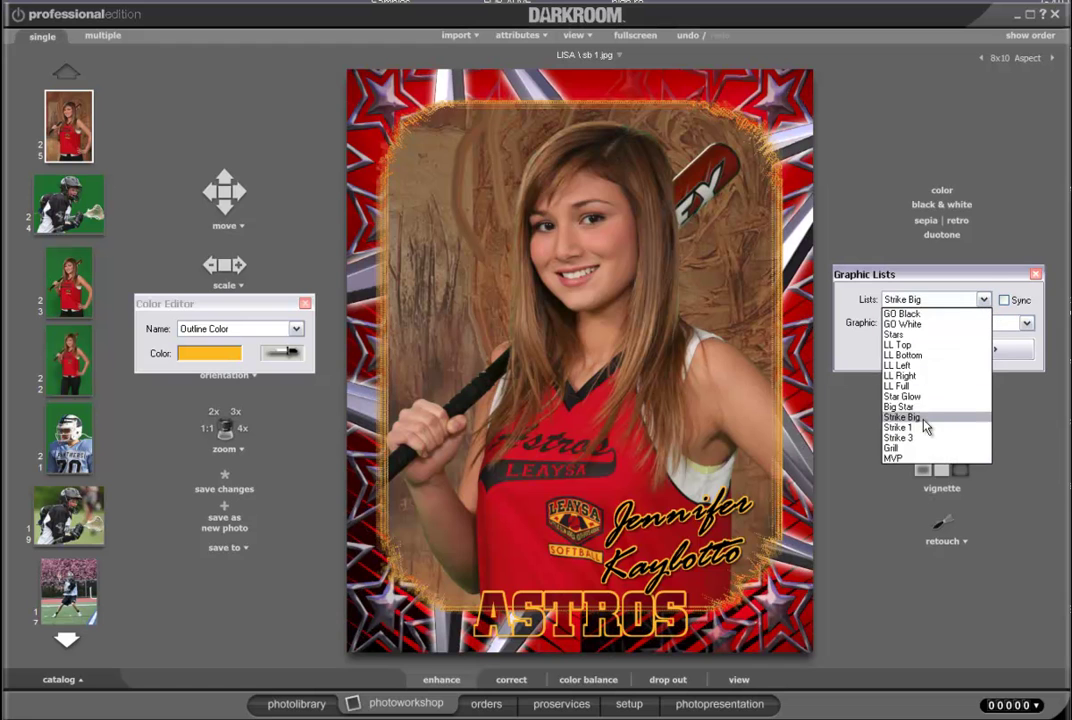
pyautogui.click(930, 427)
pyautogui.click(978, 352)
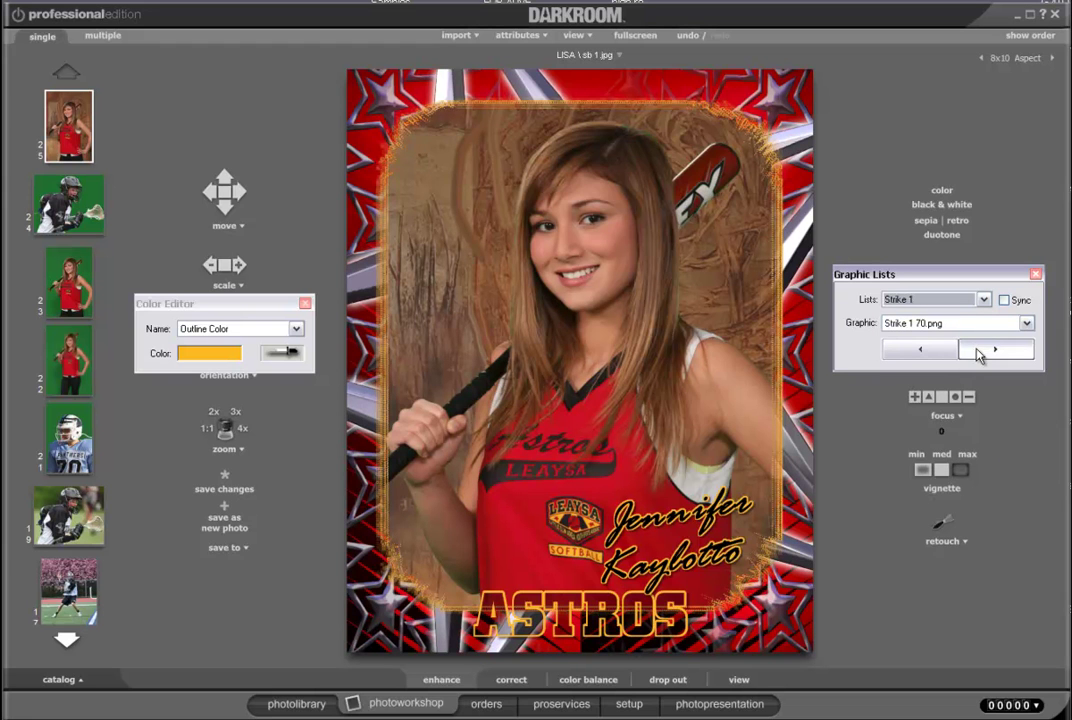
pyautogui.click(978, 352)
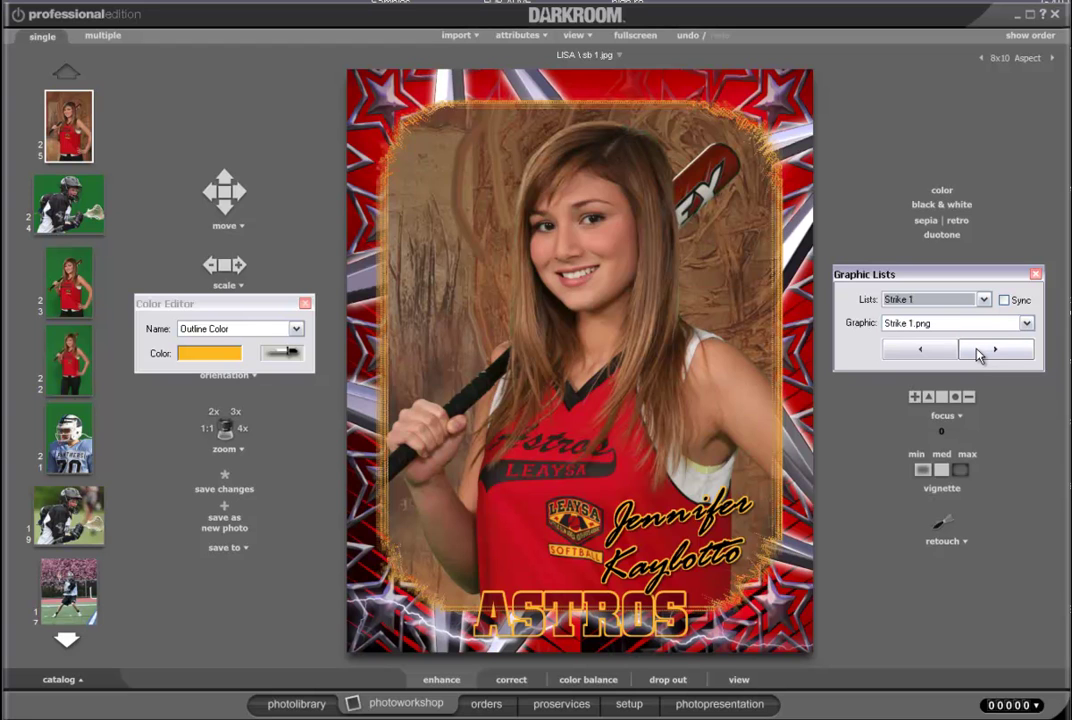
# Step: Advance the Strike 3 graphic list past Strike 3 60.png to Strike 3 70.png to add lightning across the bottom
pyautogui.click(983, 299)
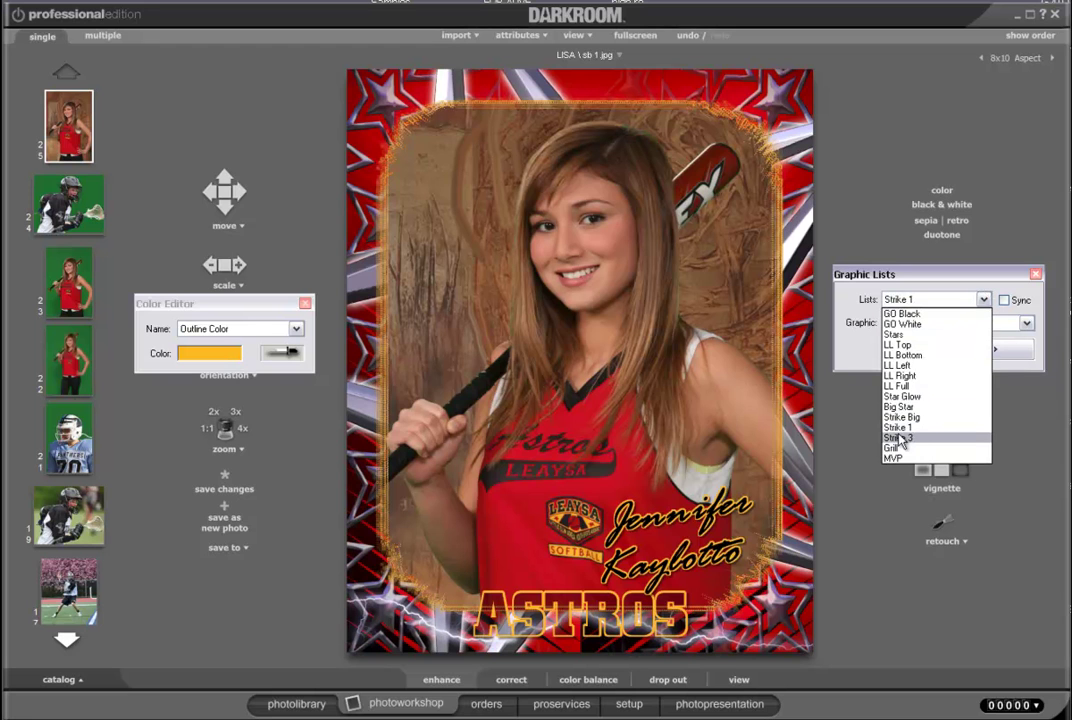
pyautogui.click(922, 440)
pyautogui.click(990, 352)
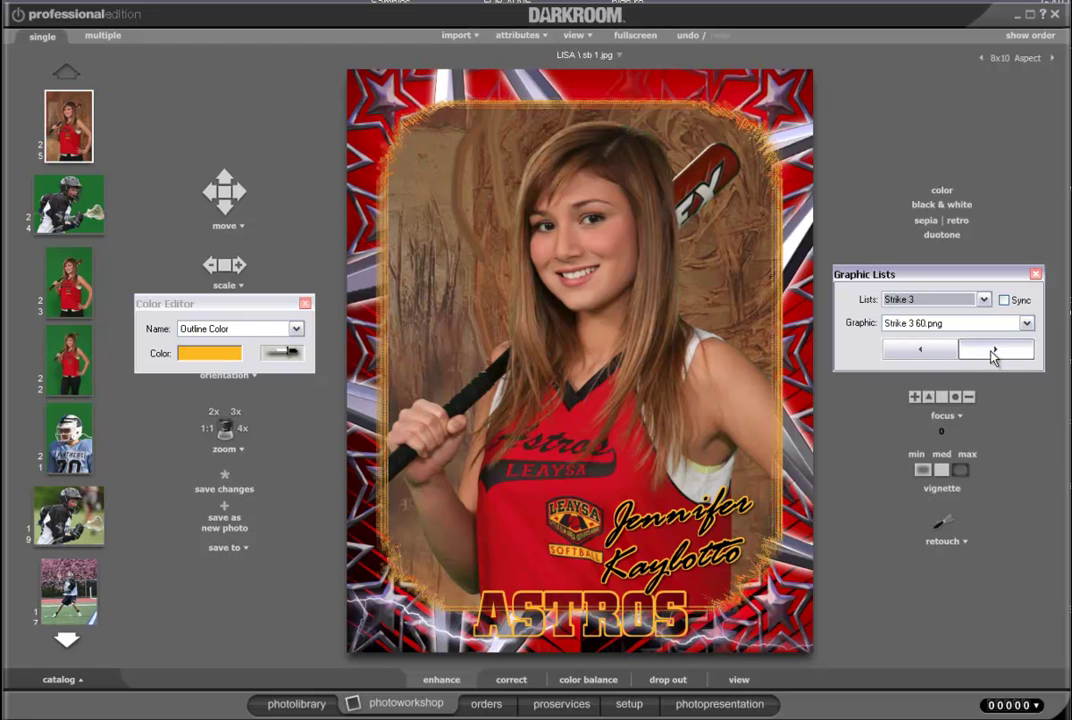
pyautogui.click(992, 355)
pyautogui.click(993, 353)
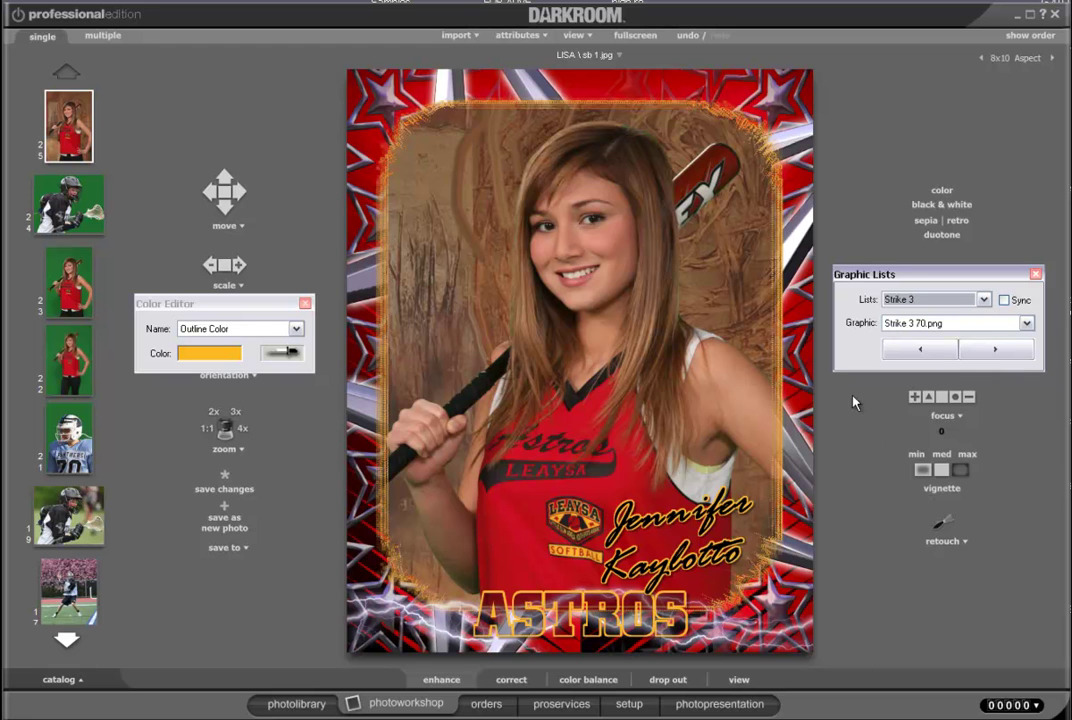
# Step: Turn off the single strike with Strike 1 Off.png and strengthen the other lightning to Strike 3 85.png
pyautogui.click(983, 299)
pyautogui.click(900, 427)
pyautogui.click(985, 352)
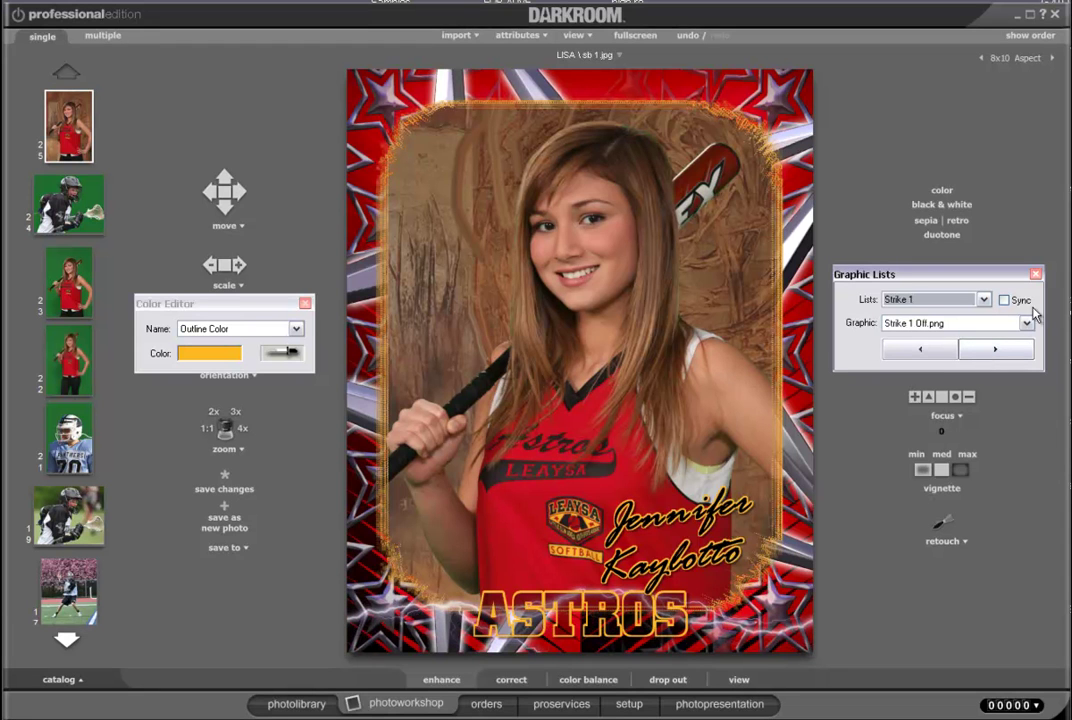
pyautogui.click(983, 299)
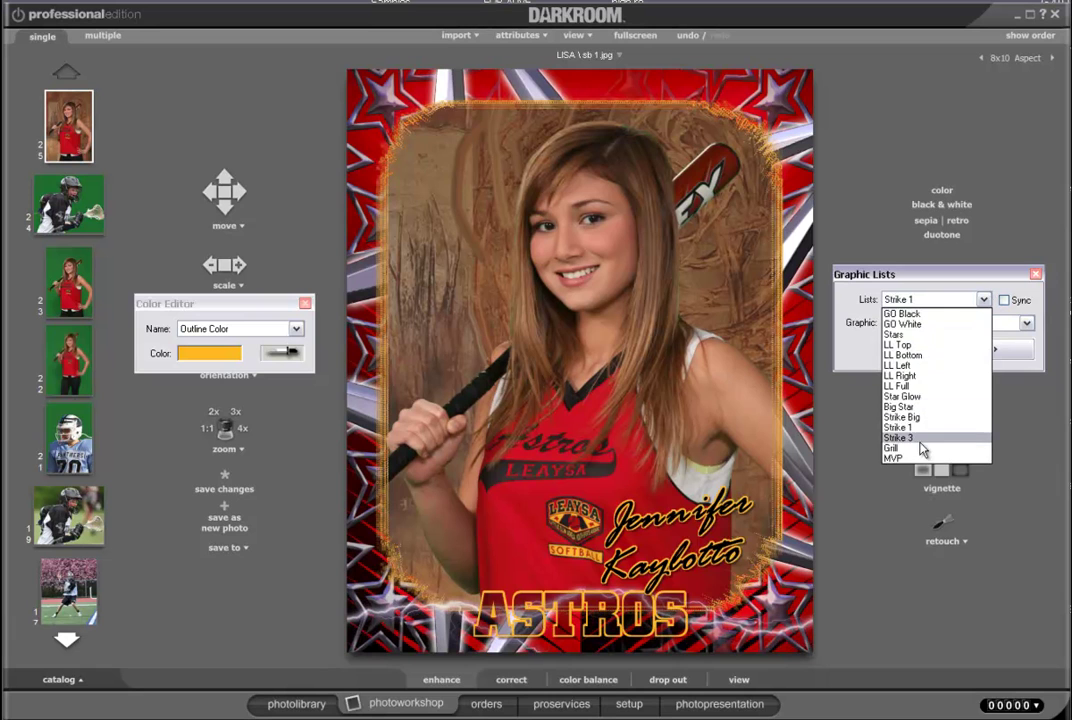
pyautogui.click(898, 437)
pyautogui.click(972, 352)
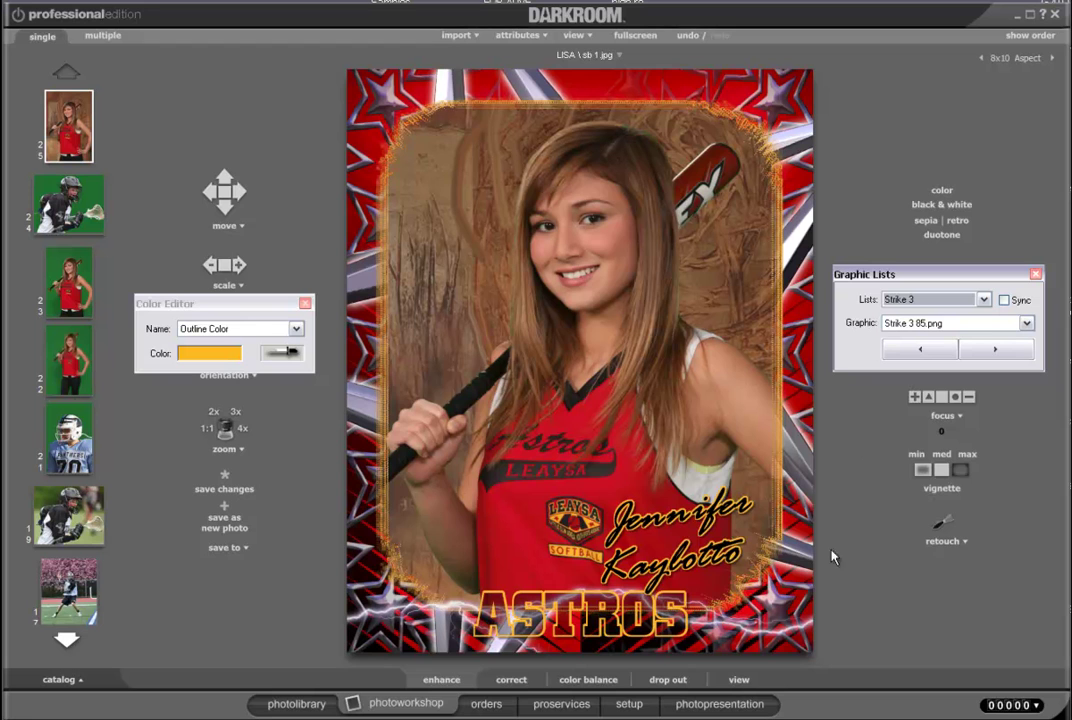
# Step: Add Silver Bars.png from the Grill graphic list behind the team name and choose MVP 3.png from the MVP list
pyautogui.click(984, 299)
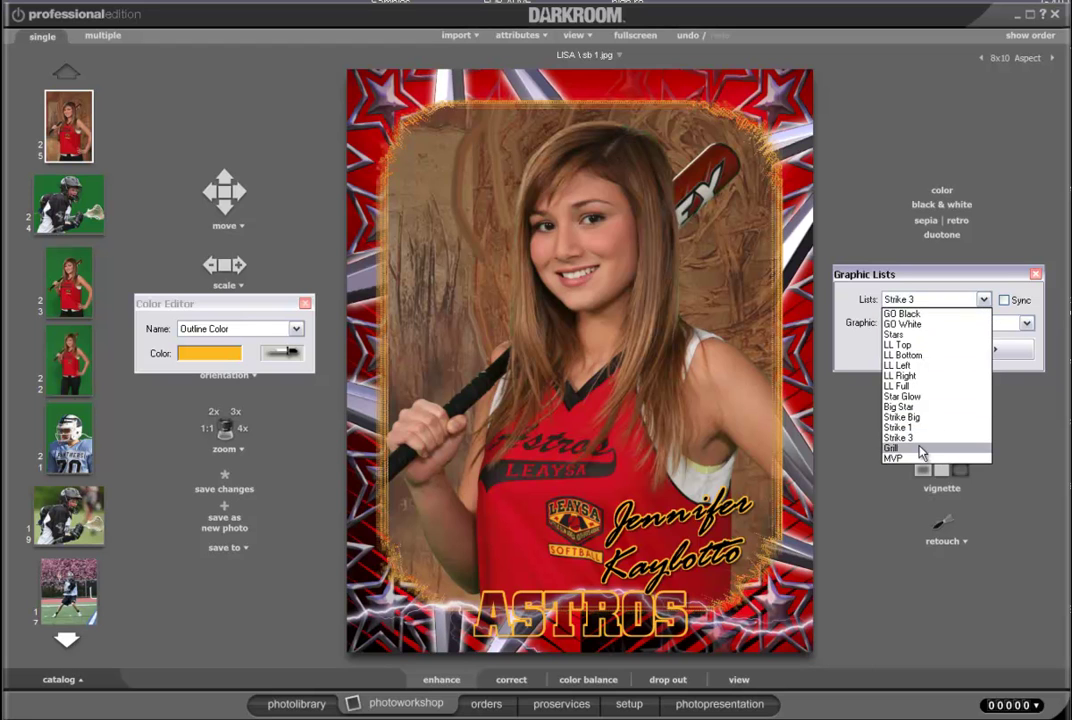
pyautogui.click(988, 350)
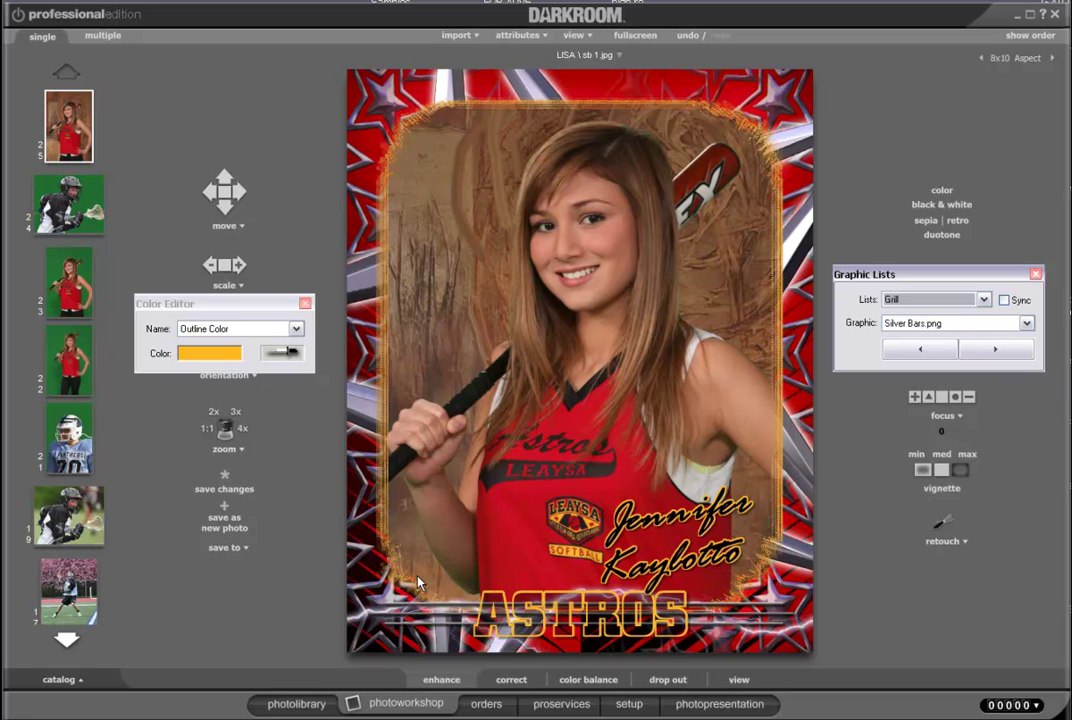
pyautogui.click(983, 299)
pyautogui.click(930, 458)
pyautogui.click(987, 352)
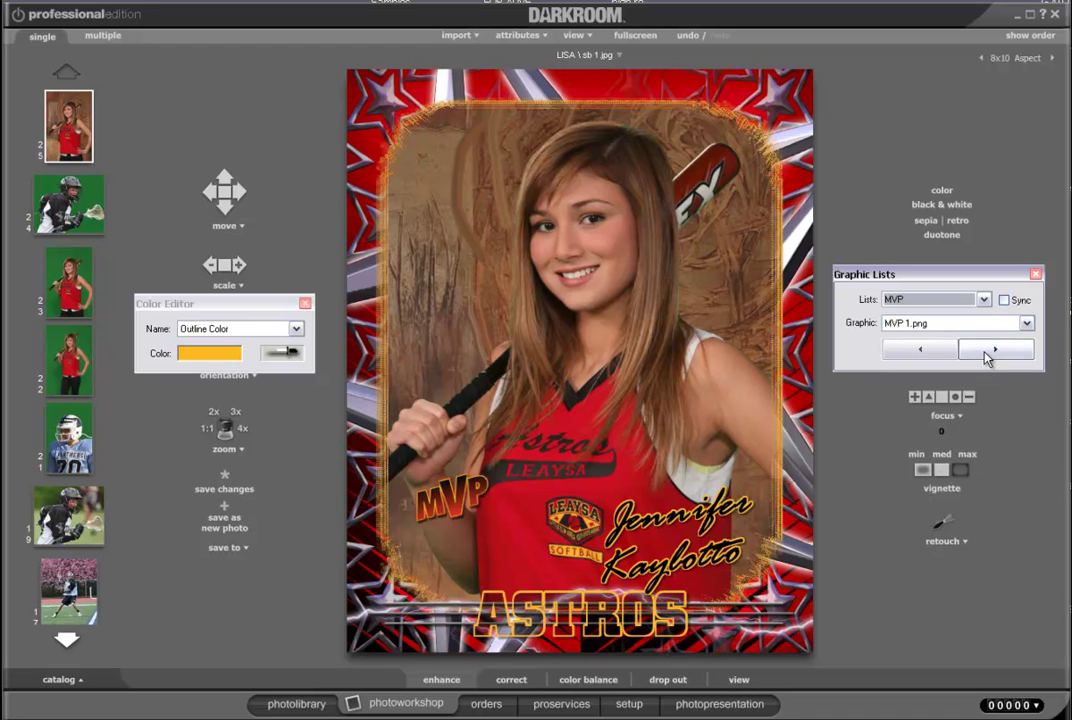
pyautogui.click(987, 355)
pyautogui.click(987, 352)
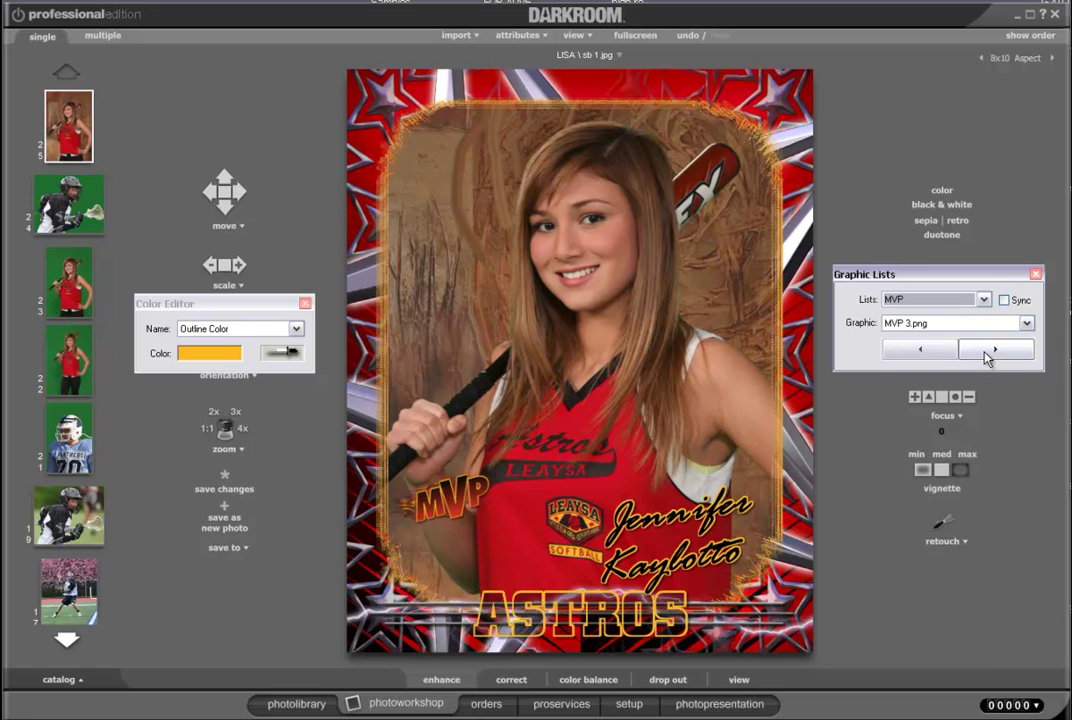
# Step: Move the MVP graphic up to the area just above the bat handle, beside the player's shoulder
pyautogui.click(445, 513)
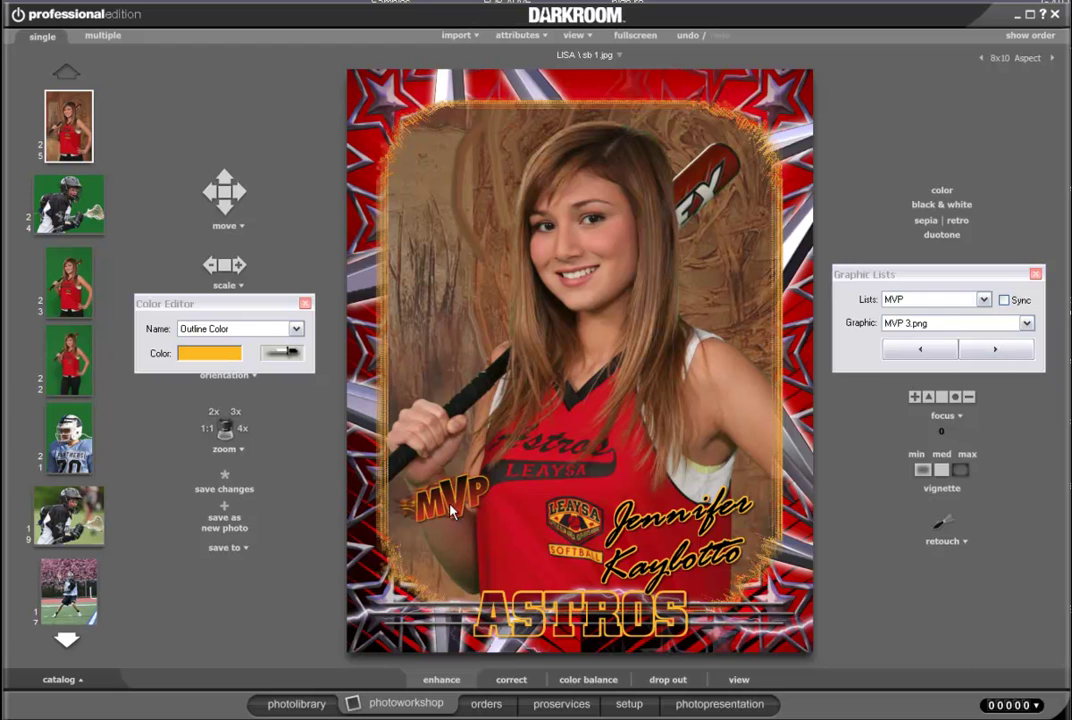
pyautogui.moveTo(452, 512); pyautogui.dragTo(645, 483)
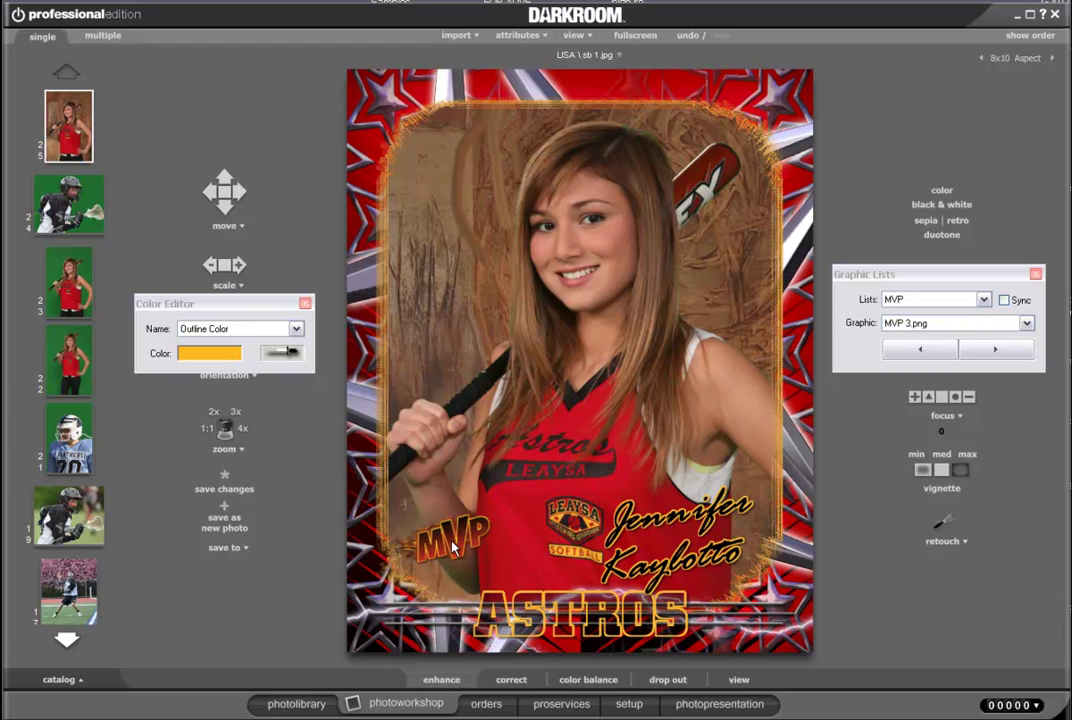
pyautogui.moveTo(426, 356); pyautogui.dragTo(436, 339)
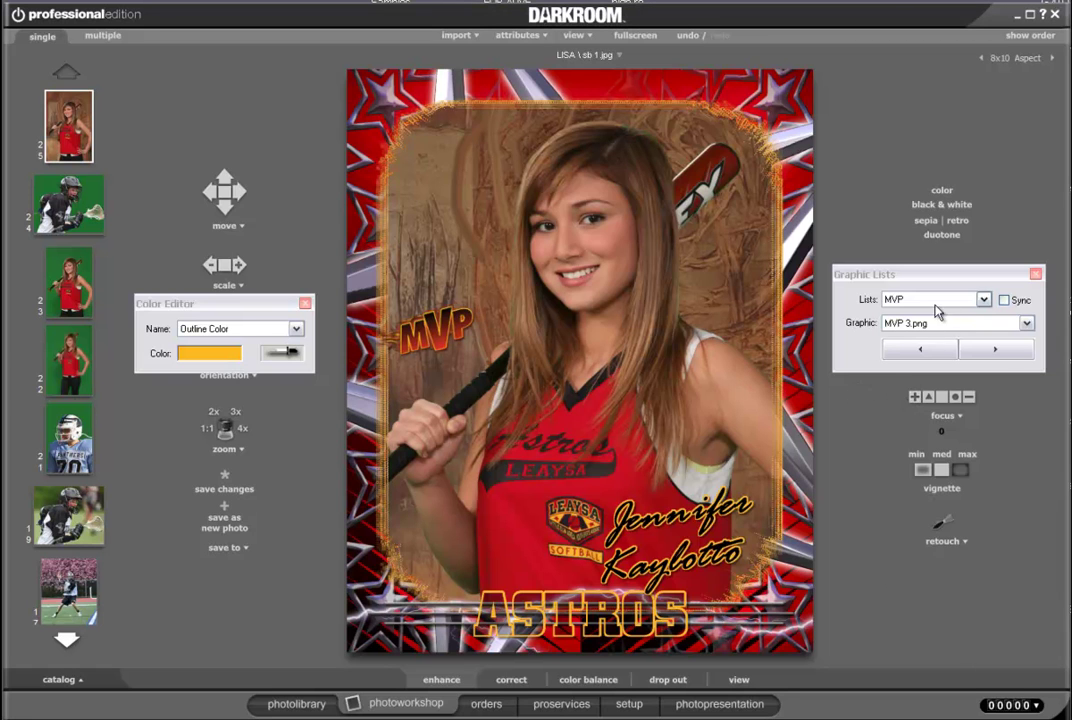
# Step: Remove the small stars from the border by setting the Stars graphic list to S Star Off.png
pyautogui.click(984, 299)
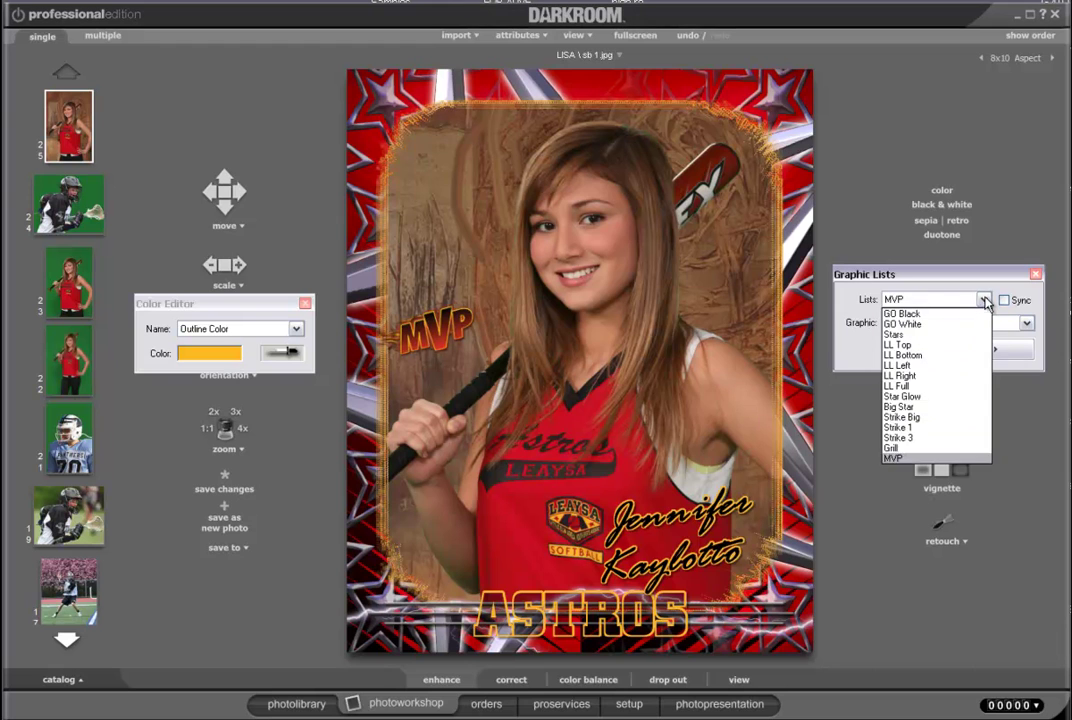
pyautogui.click(935, 335)
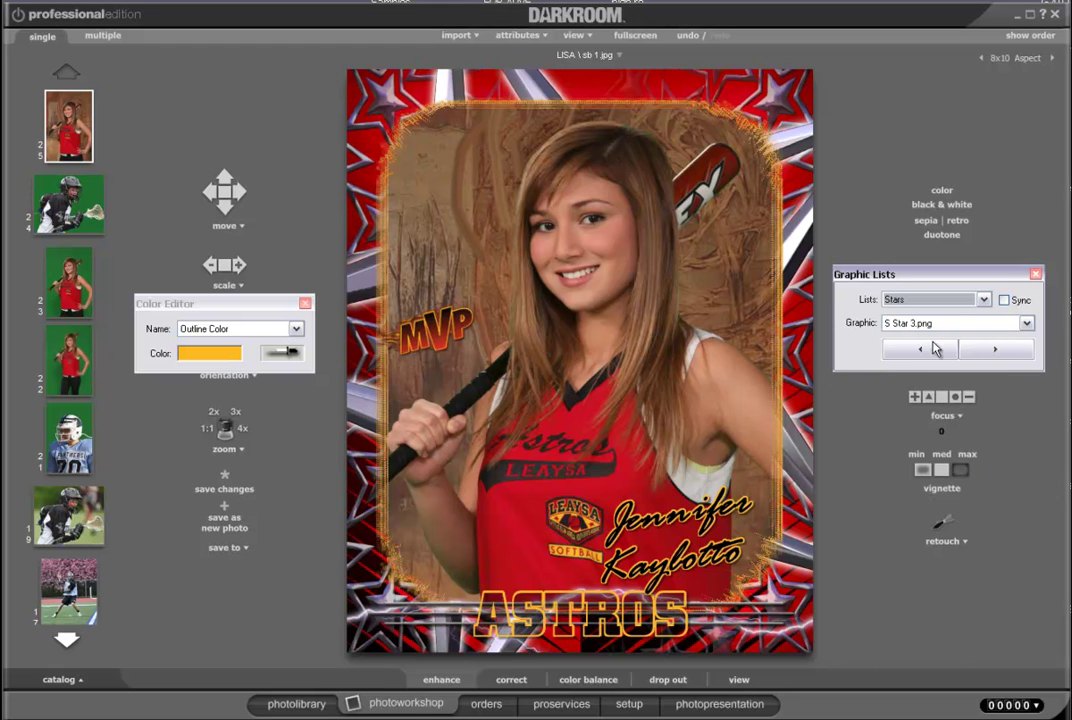
pyautogui.click(990, 350)
pyautogui.click(981, 355)
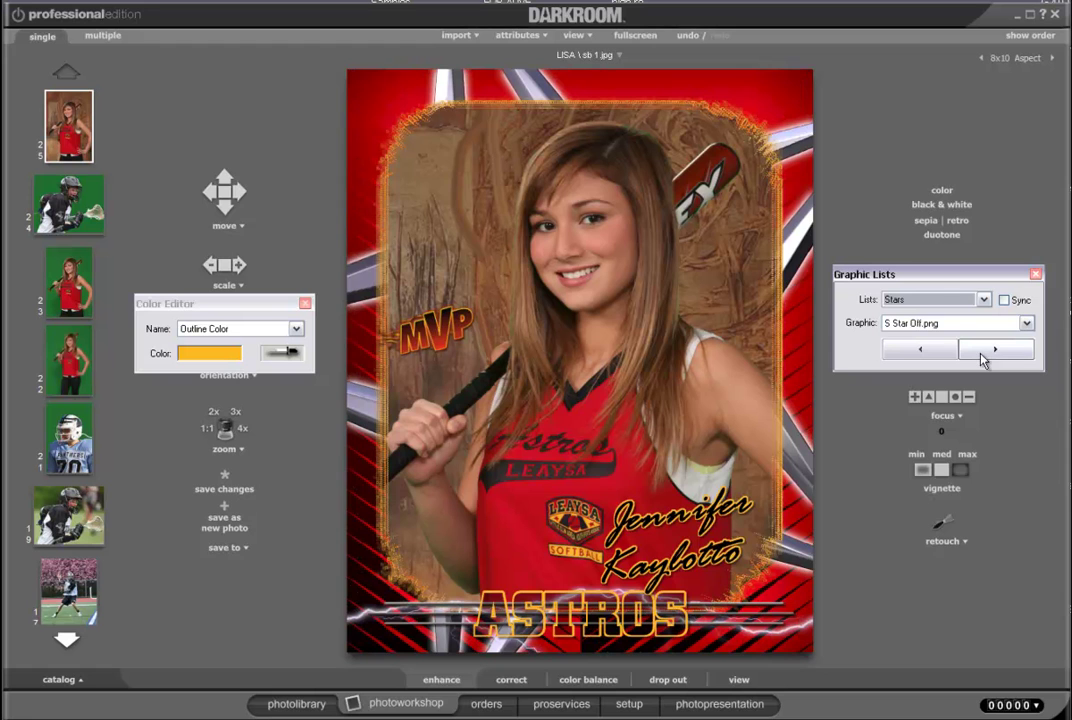
# Step: Soften the big star overlay by setting the Big Star graphic list back to Big Star 75.png
pyautogui.click(985, 300)
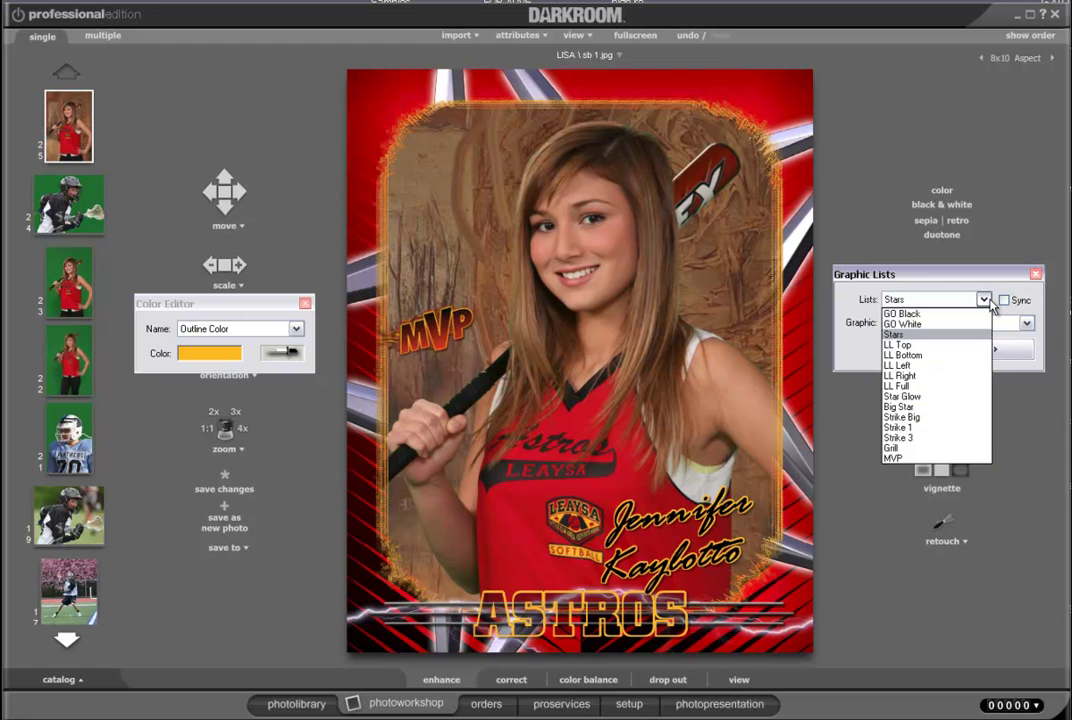
pyautogui.click(938, 407)
pyautogui.click(935, 357)
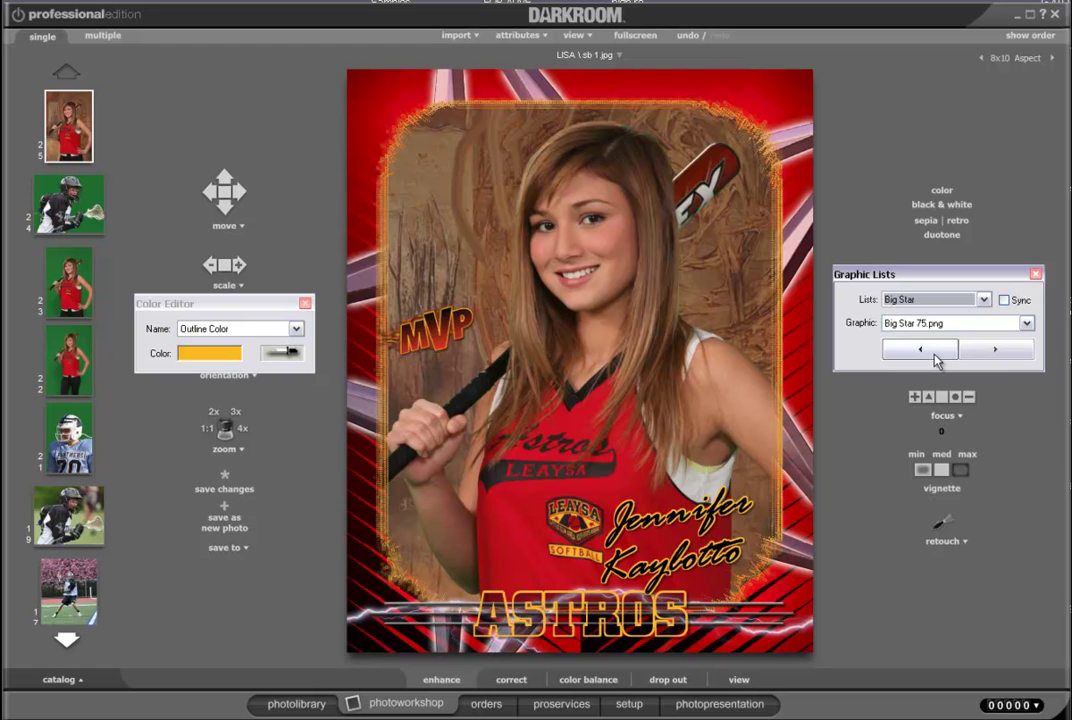
# Step: Change the black background stripes to Black Fade Top.png in the GO Black graphic list
pyautogui.click(988, 300)
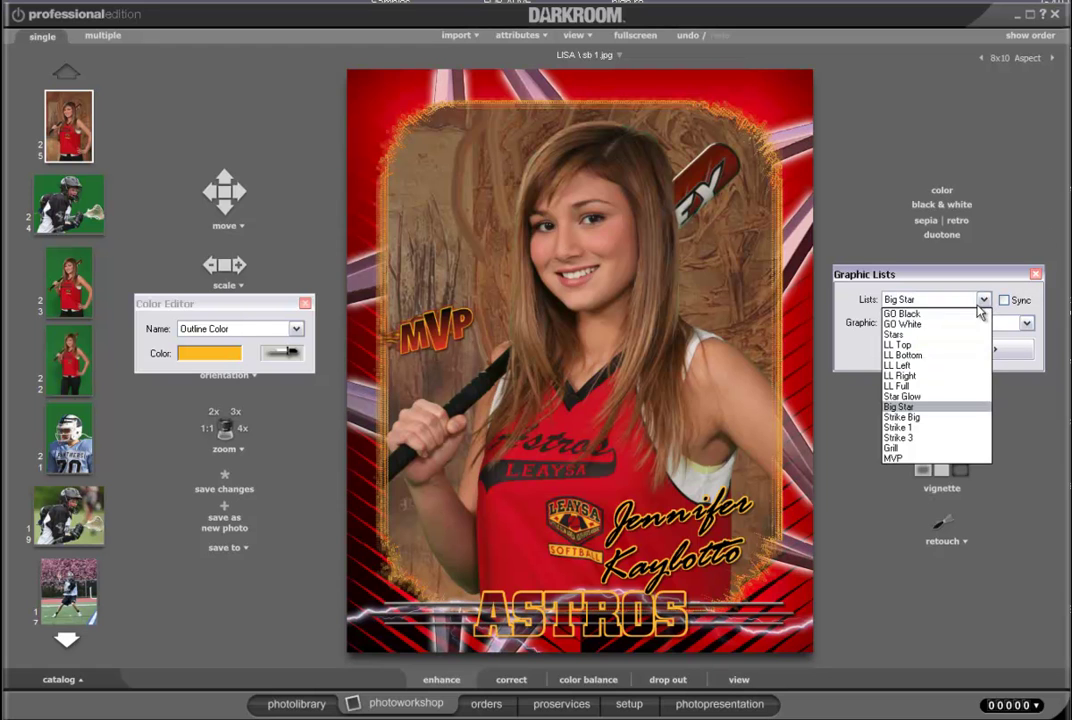
pyautogui.click(975, 311)
pyautogui.click(948, 352)
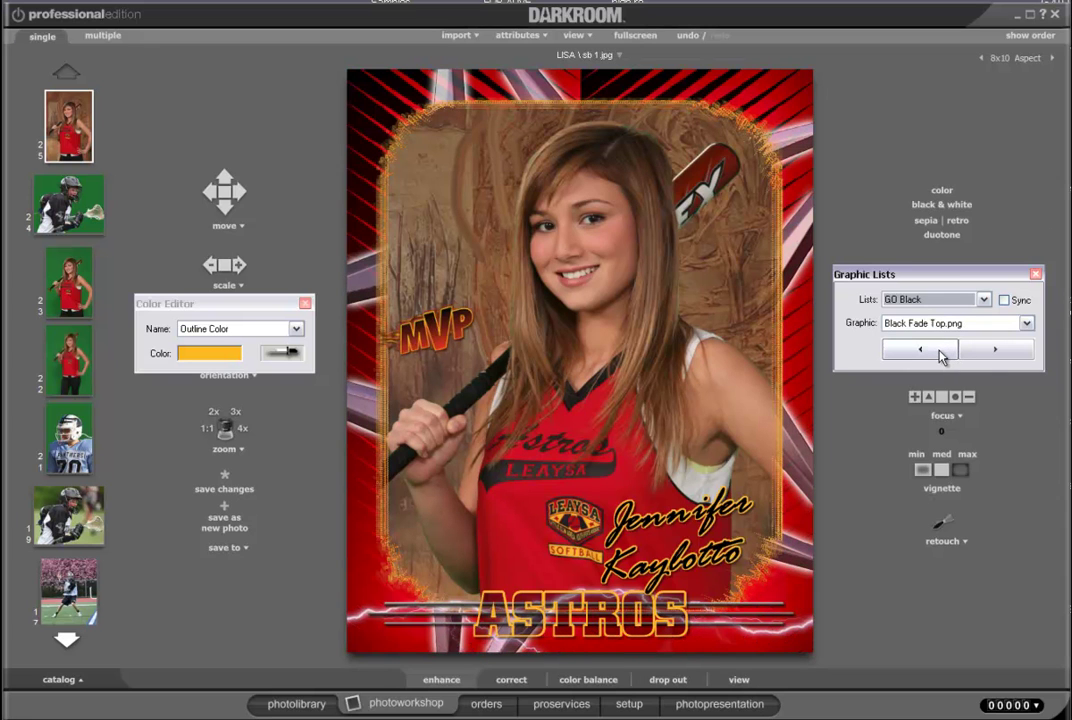
# Step: Set the GO Black graphic list to Black.png and darken the border edges with Full 65.png in the LL Full list
pyautogui.click(920, 350)
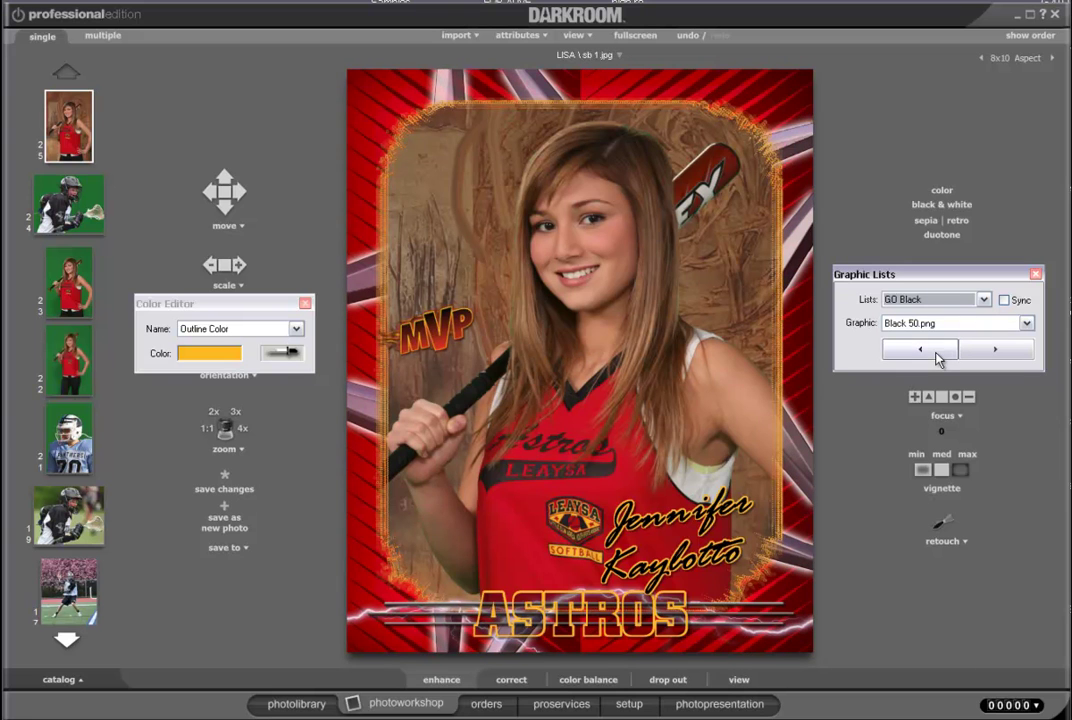
pyautogui.click(937, 358)
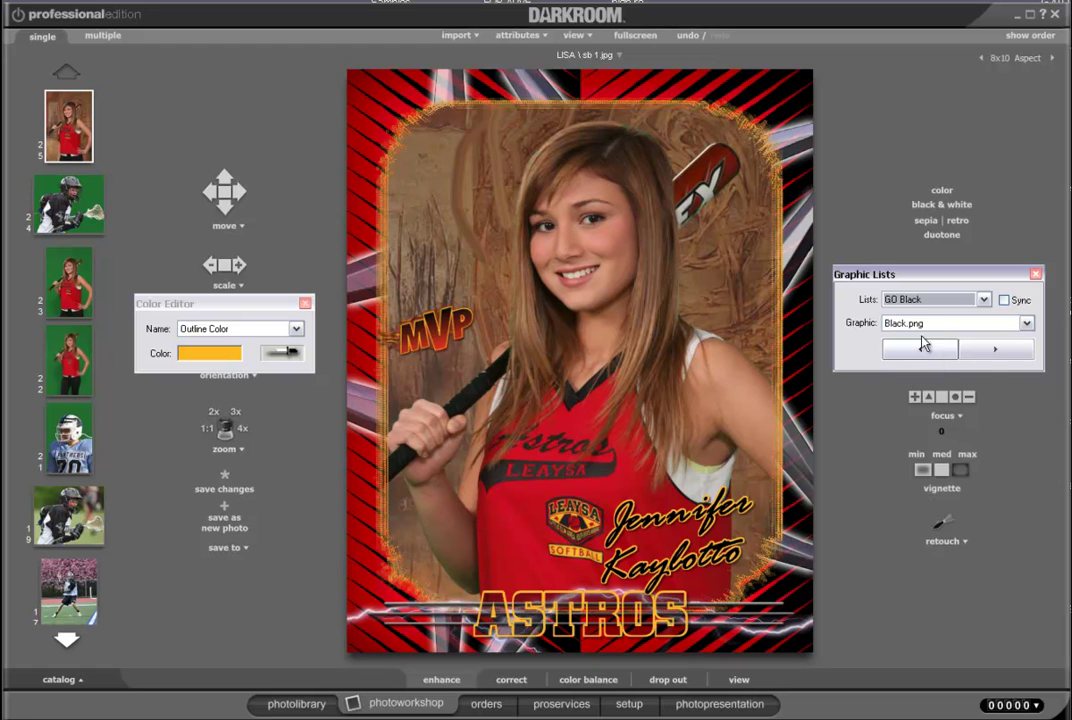
pyautogui.click(983, 299)
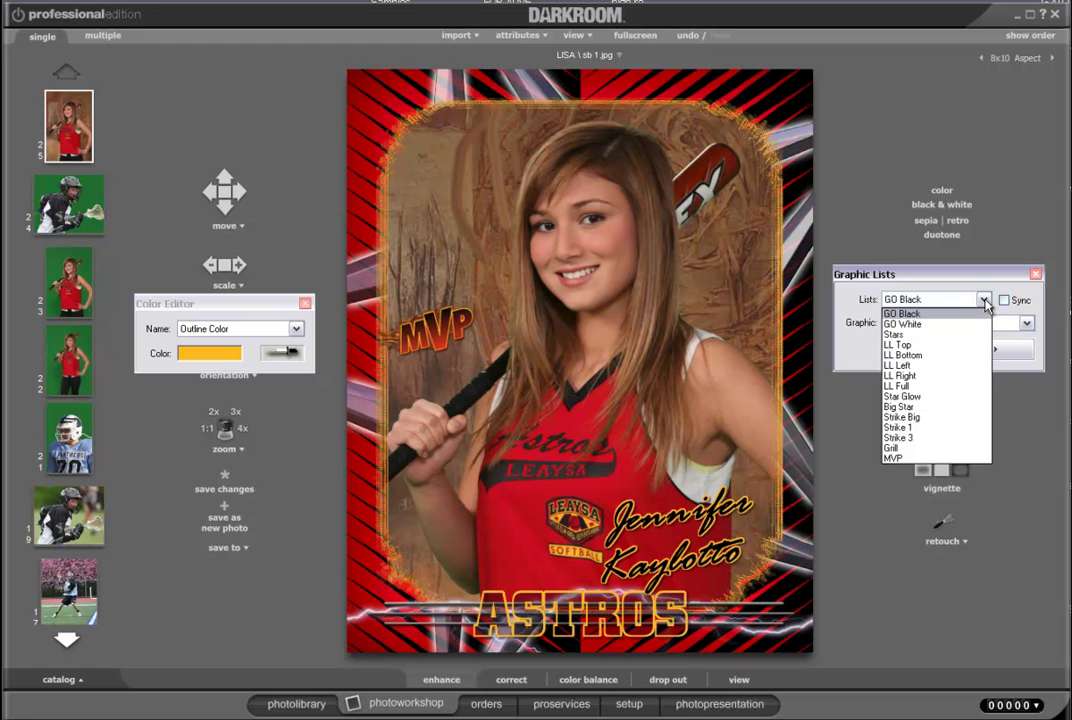
pyautogui.click(945, 386)
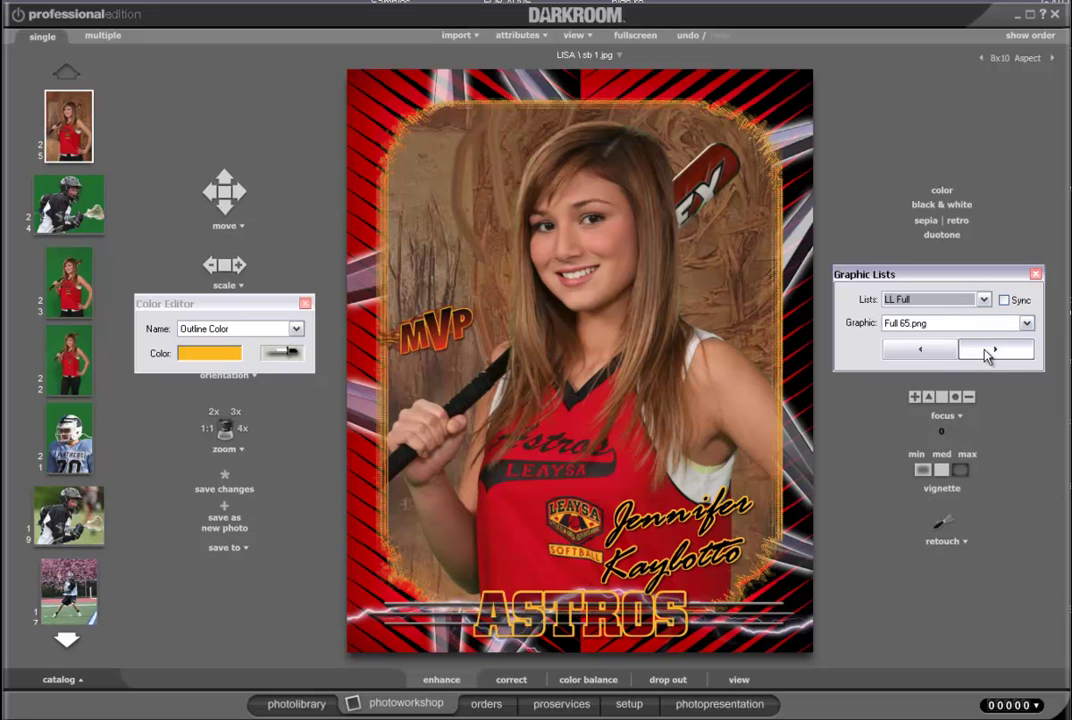
pyautogui.click(987, 350)
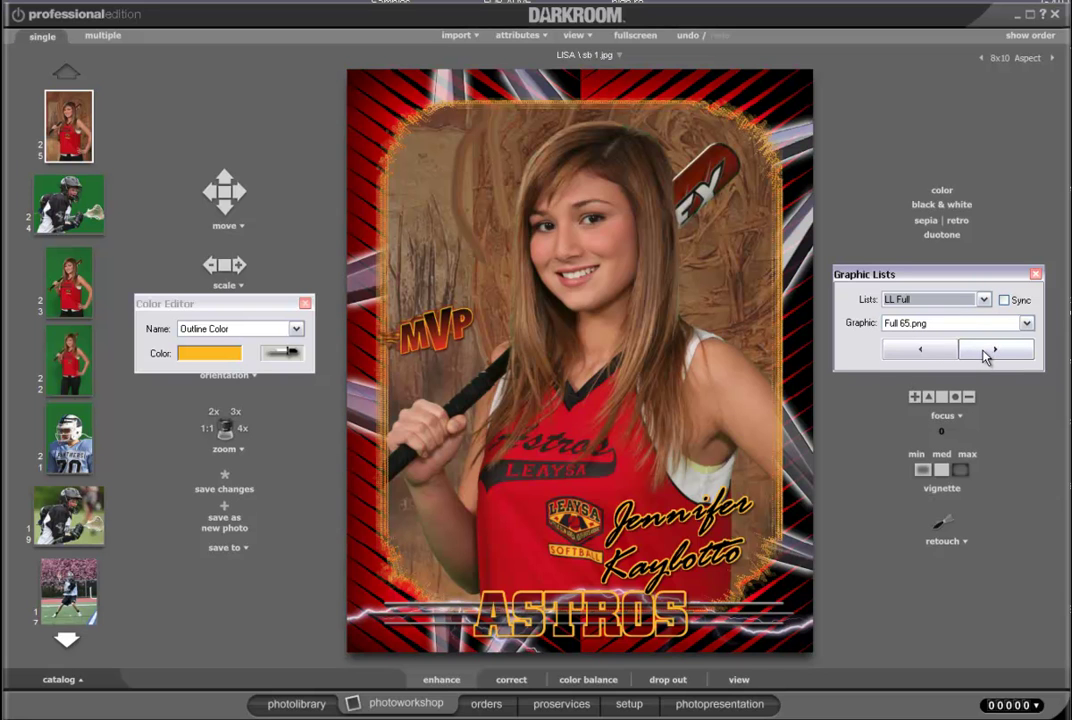
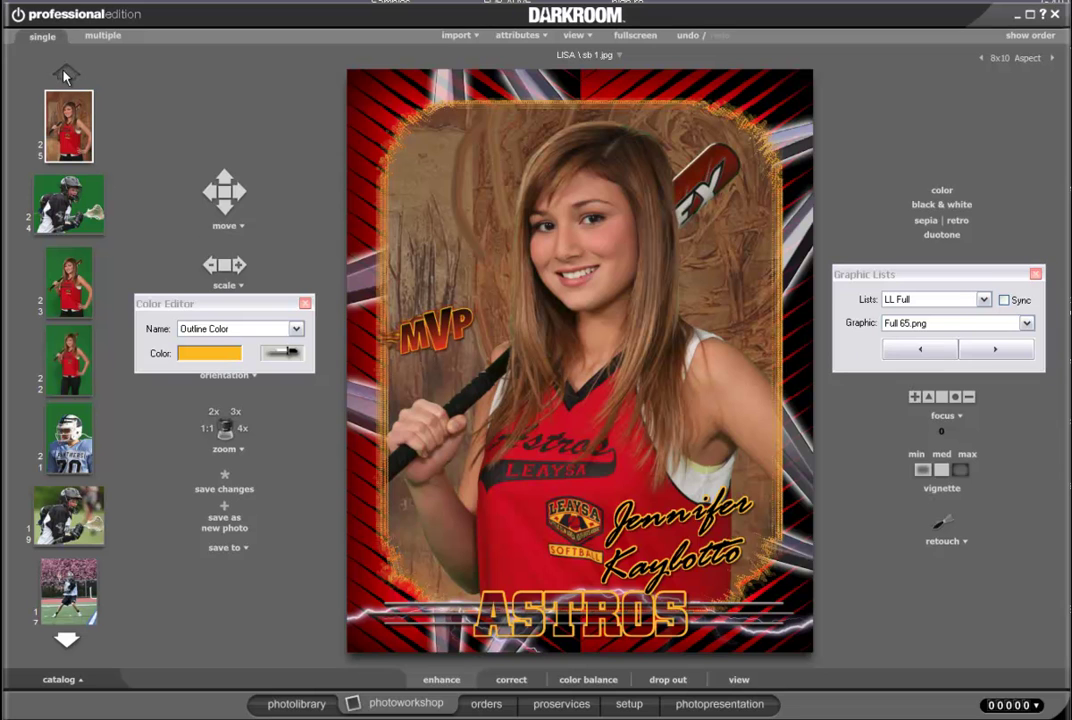
# Step: Apply the uni star 8x10 Vert GS border to green-screen photo img_3841.jpg with its existing text values, and enlarge and reposition the player
pyautogui.click(72, 302)
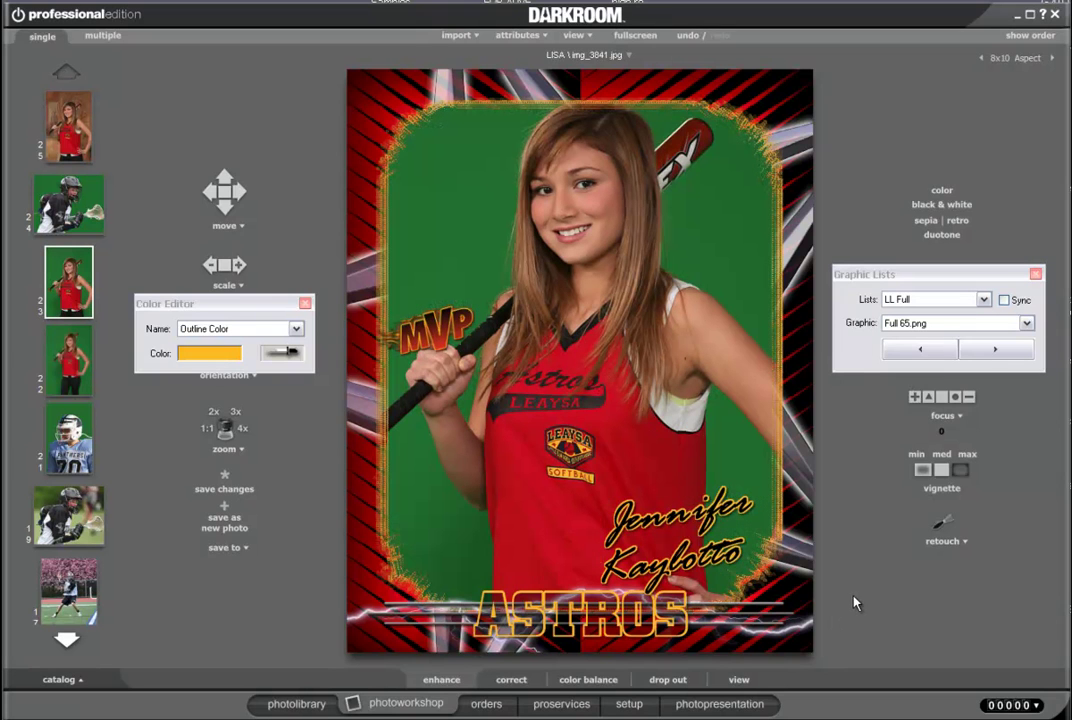
pyautogui.doubleClick(737, 347)
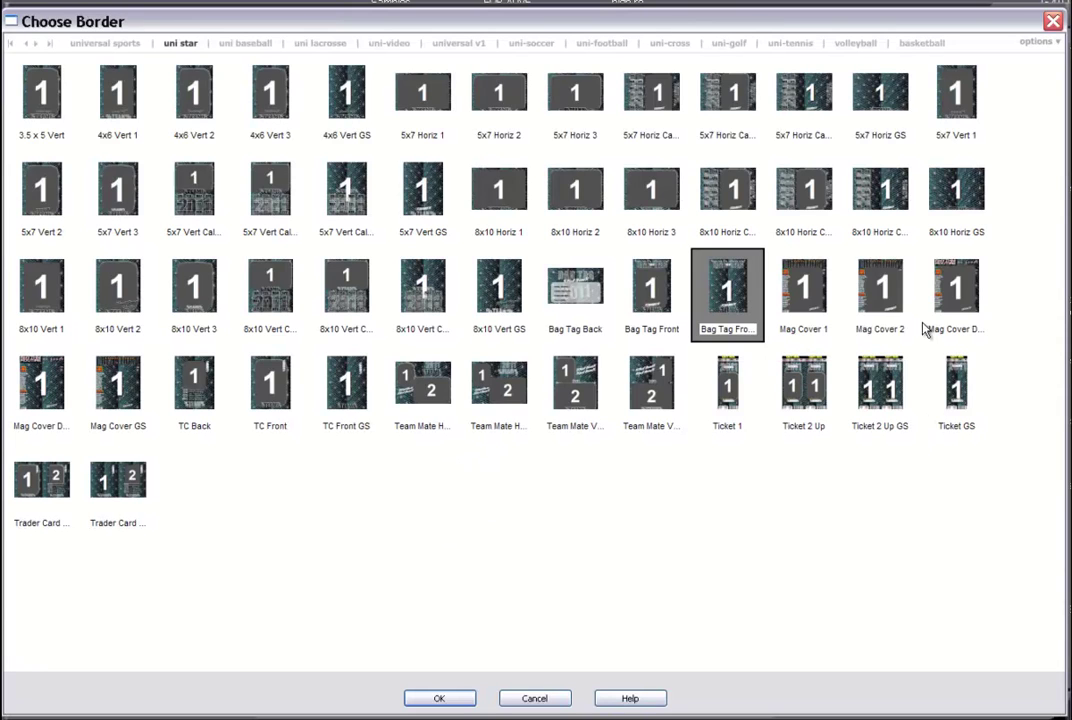
pyautogui.doubleClick(499, 290)
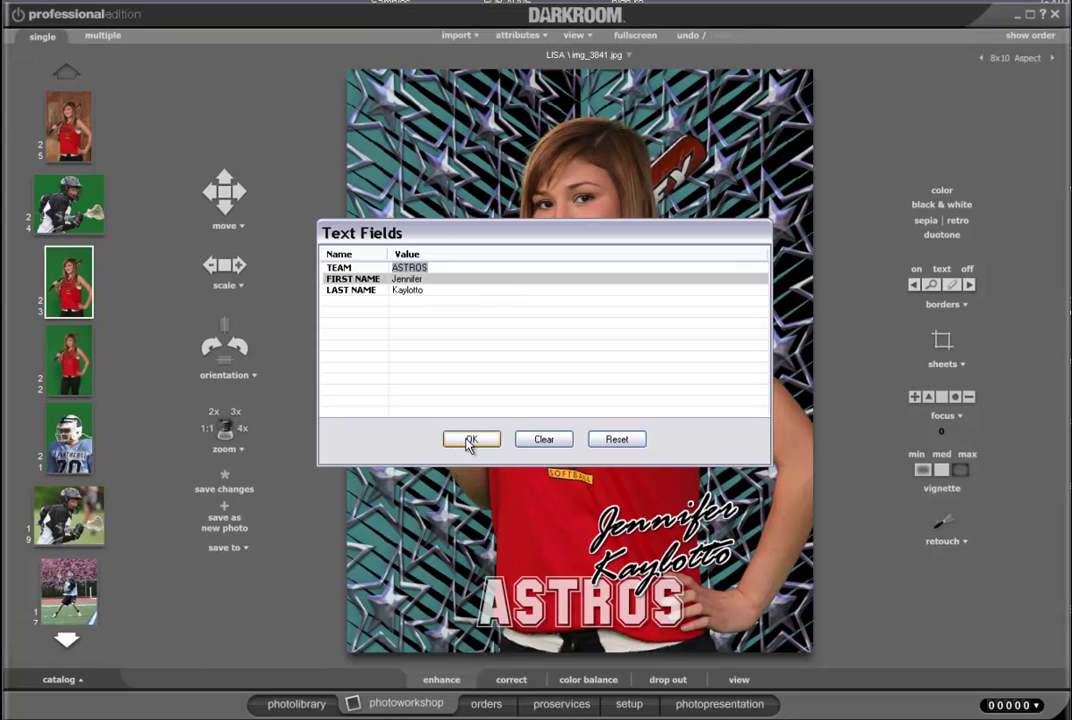
pyautogui.click(470, 441)
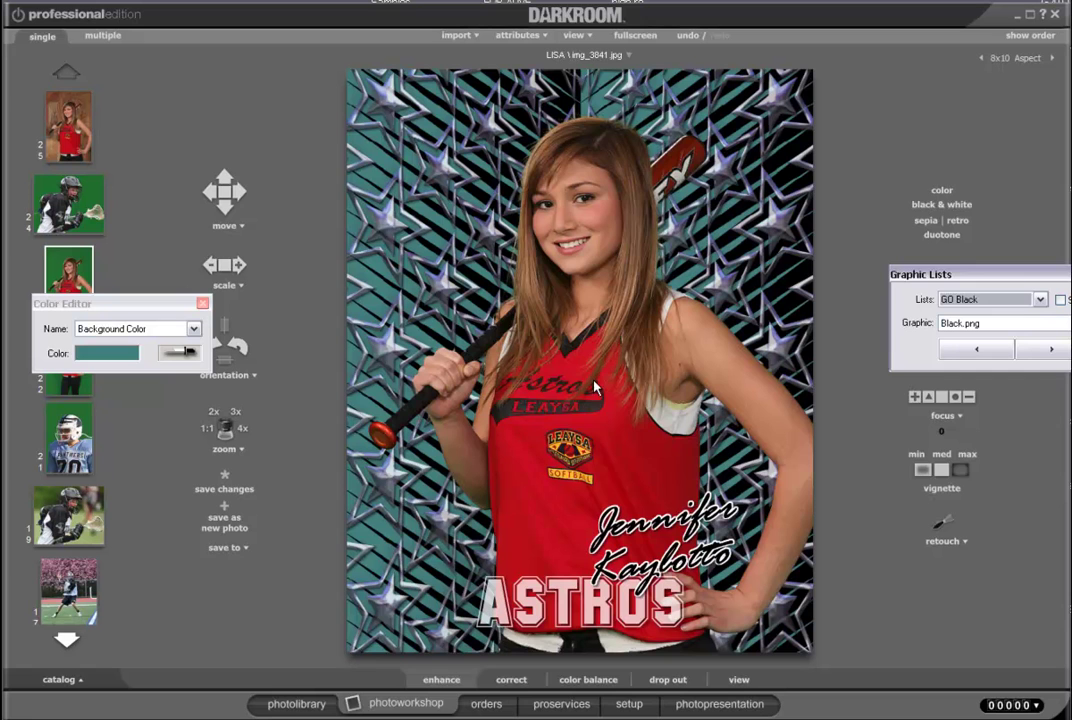
pyautogui.scroll(2, 606, 416)
pyautogui.moveTo(606, 416); pyautogui.dragTo(581, 426)
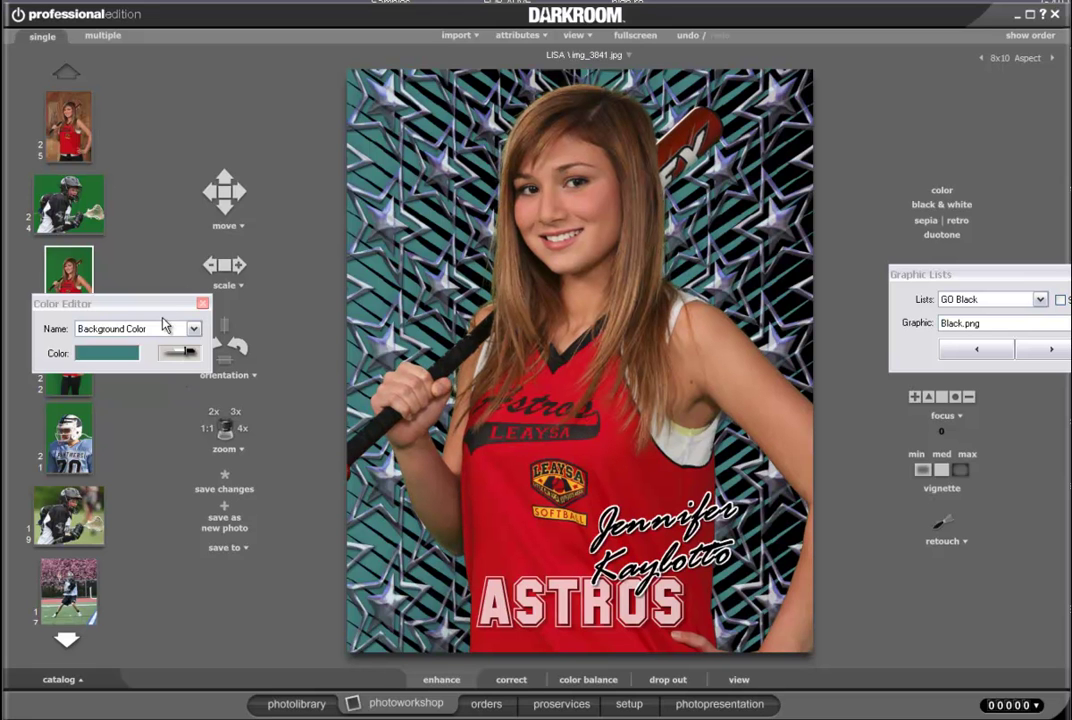
# Step: Set the border's Background Color to red (242, 0, 0) and its Outline Color to golden yellow
pyautogui.moveTo(160, 305); pyautogui.dragTo(275, 308)
pyautogui.click(221, 356)
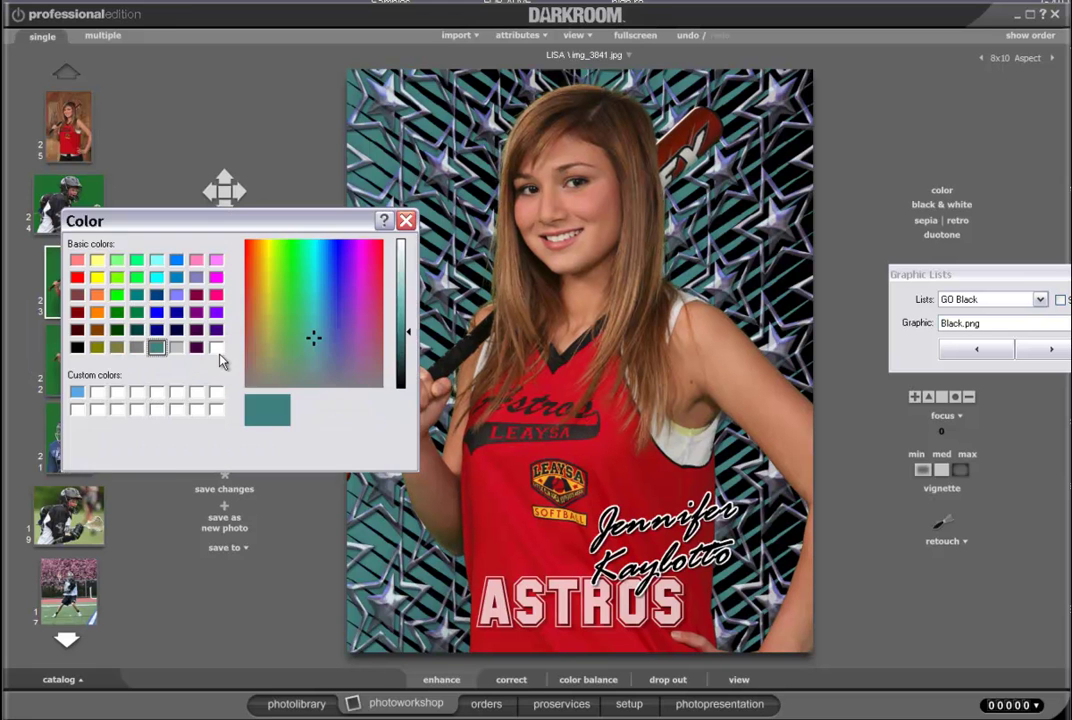
pyautogui.click(77, 277)
pyautogui.moveTo(406, 306); pyautogui.dragTo(407, 323)
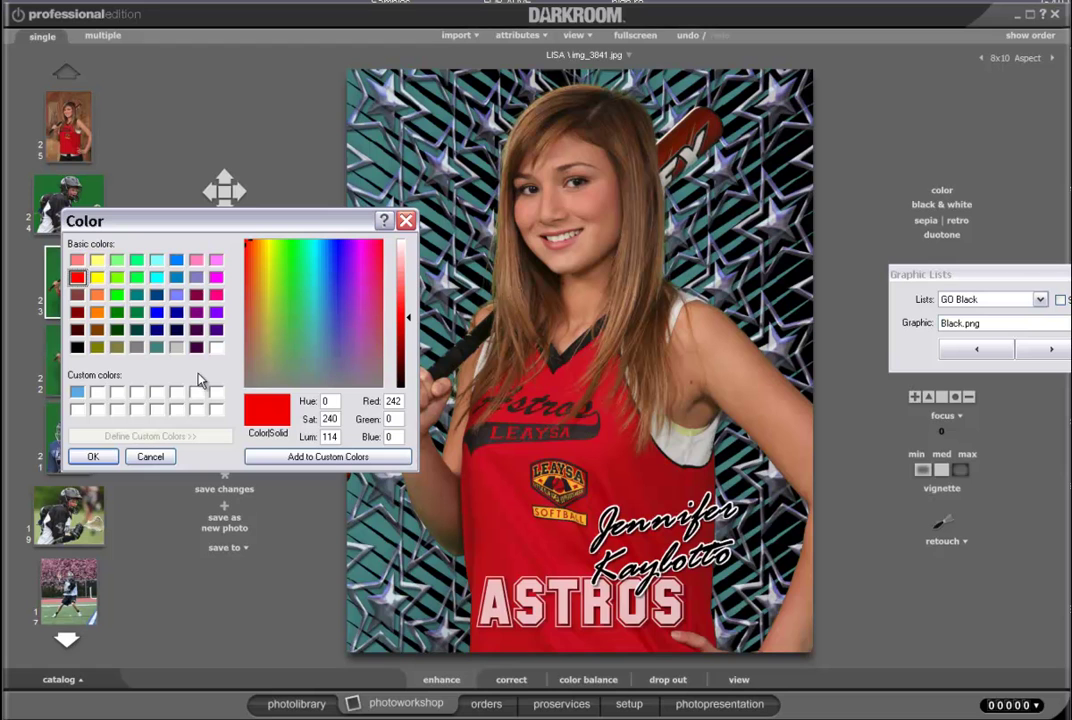
pyautogui.click(92, 457)
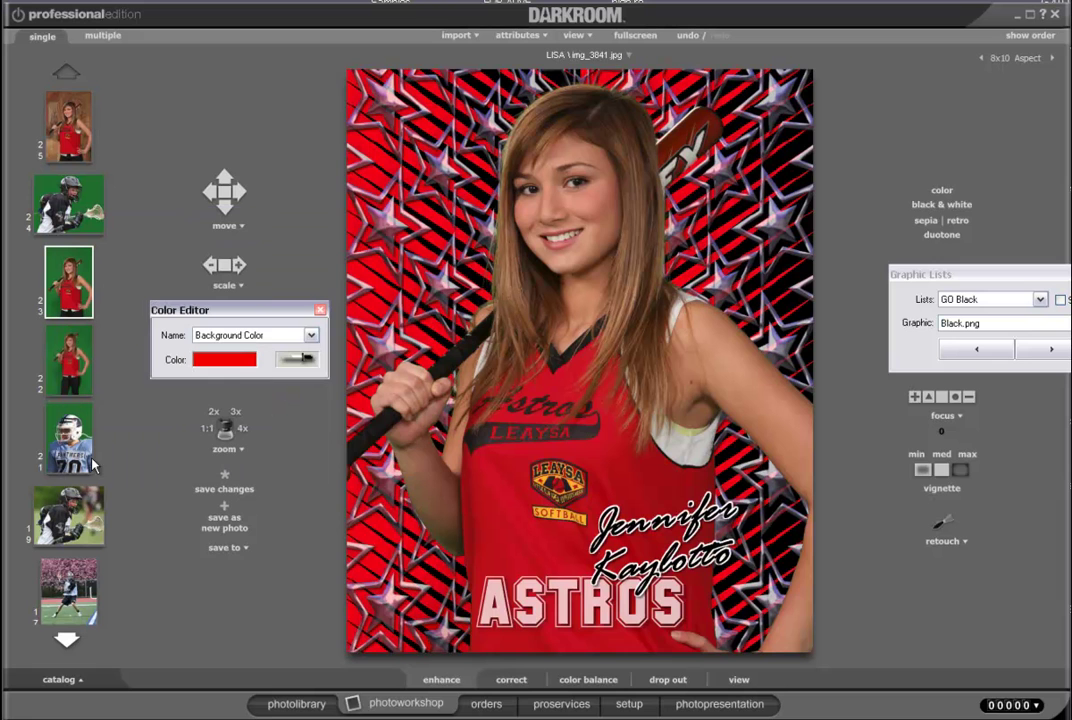
pyautogui.click(310, 336)
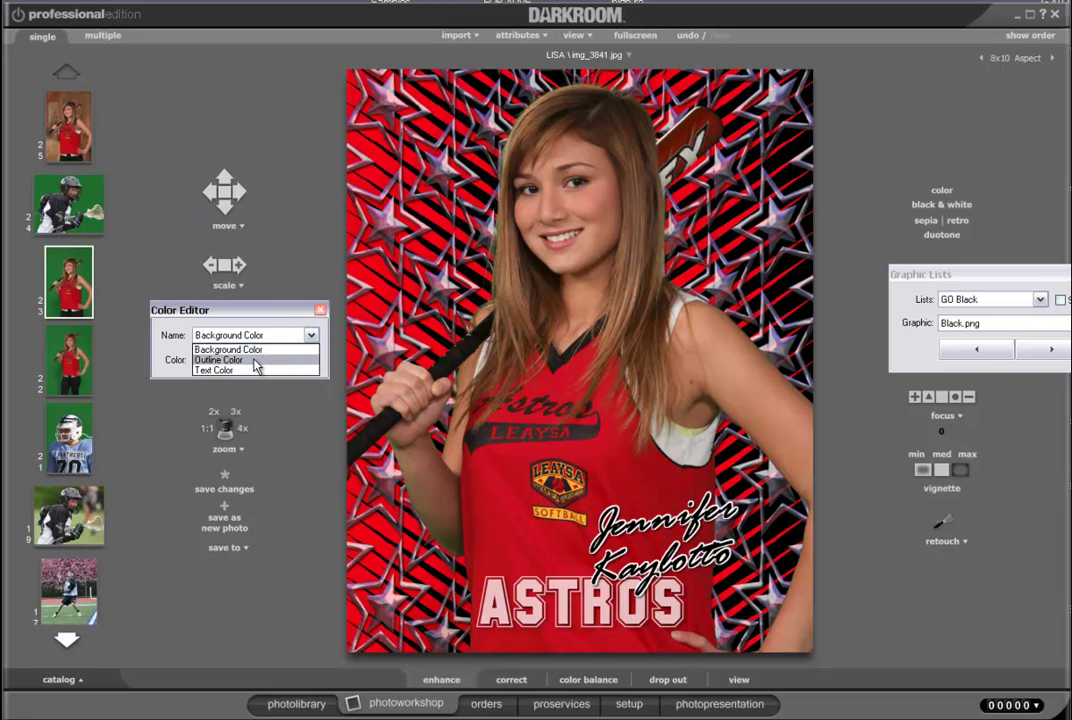
pyautogui.click(255, 362)
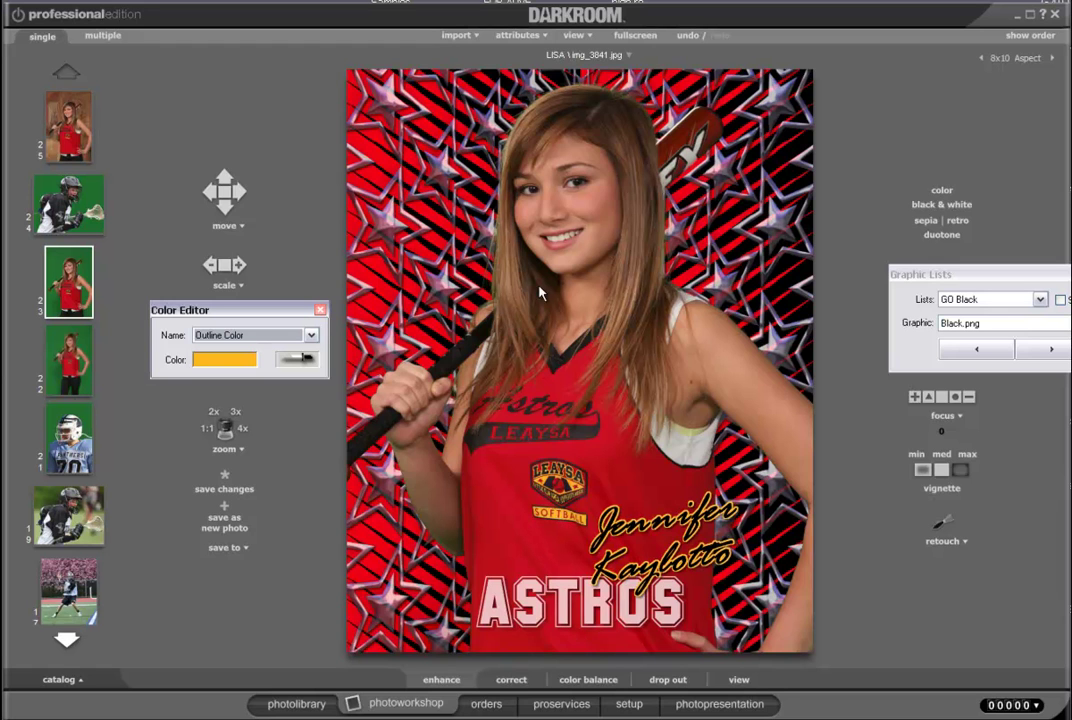
# Step: Set the text opacity of the ASTROS team name to 45
pyautogui.click(561, 630)
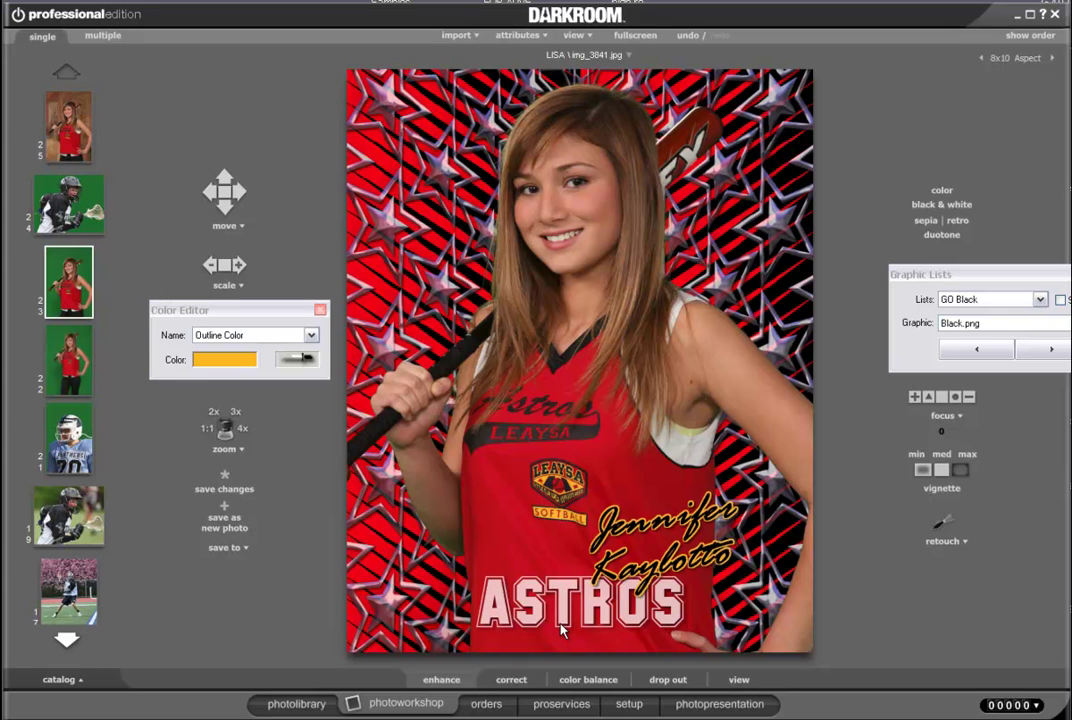
pyautogui.doubleClick(561, 630)
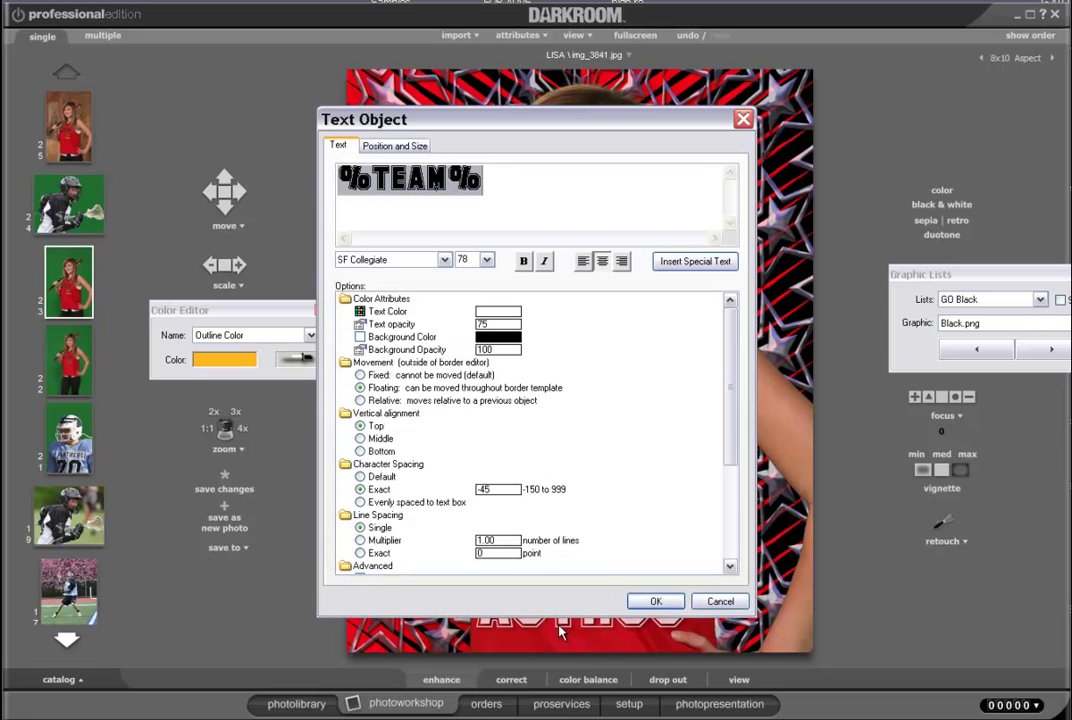
pyautogui.click(497, 324)
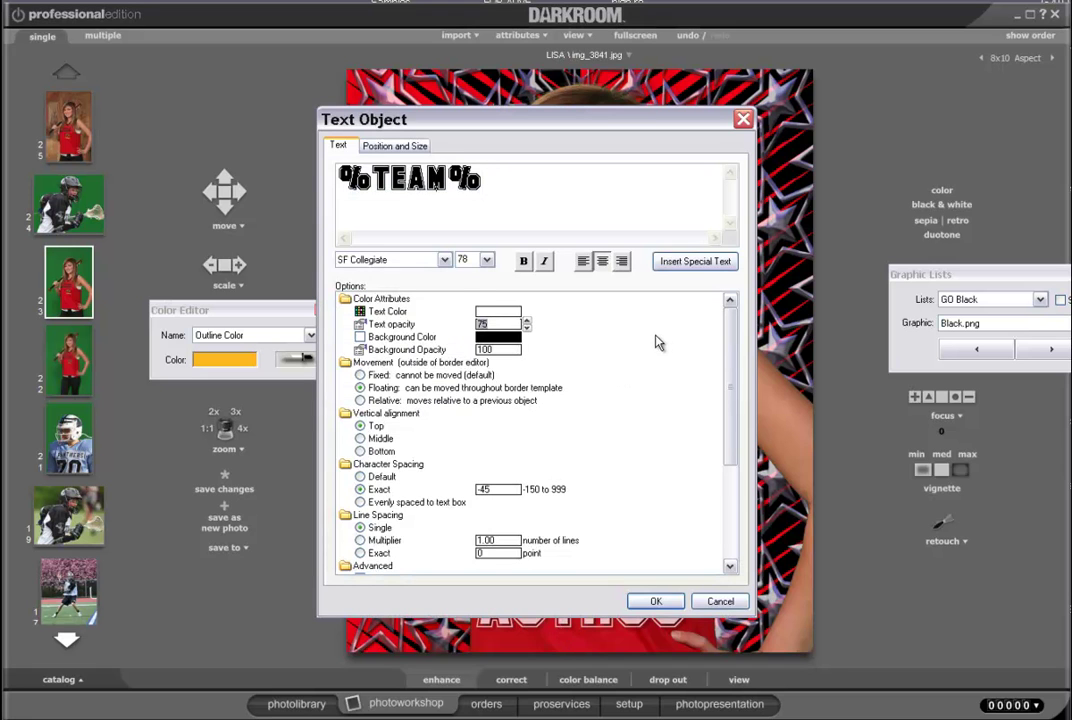
pyautogui.write('45')
pyautogui.click(666, 602)
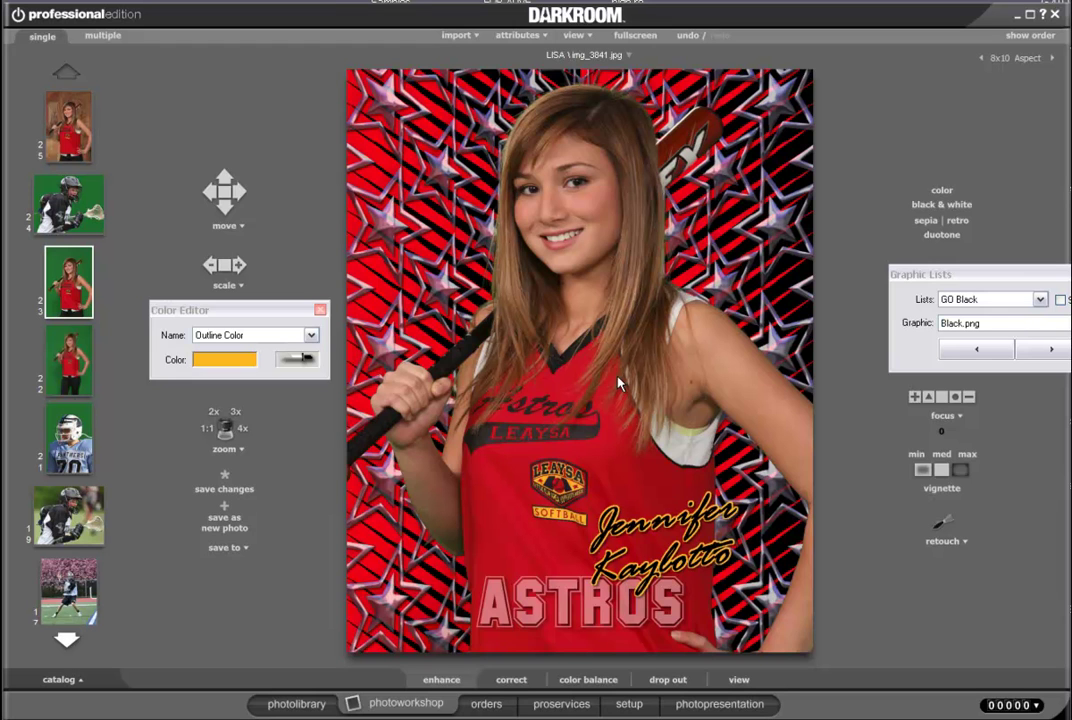
# Step: Darken the edges of the background by setting the LL Full graphic list to Full 65.png
pyautogui.moveTo(1044, 280); pyautogui.dragTo(1008, 270)
pyautogui.click(1003, 290)
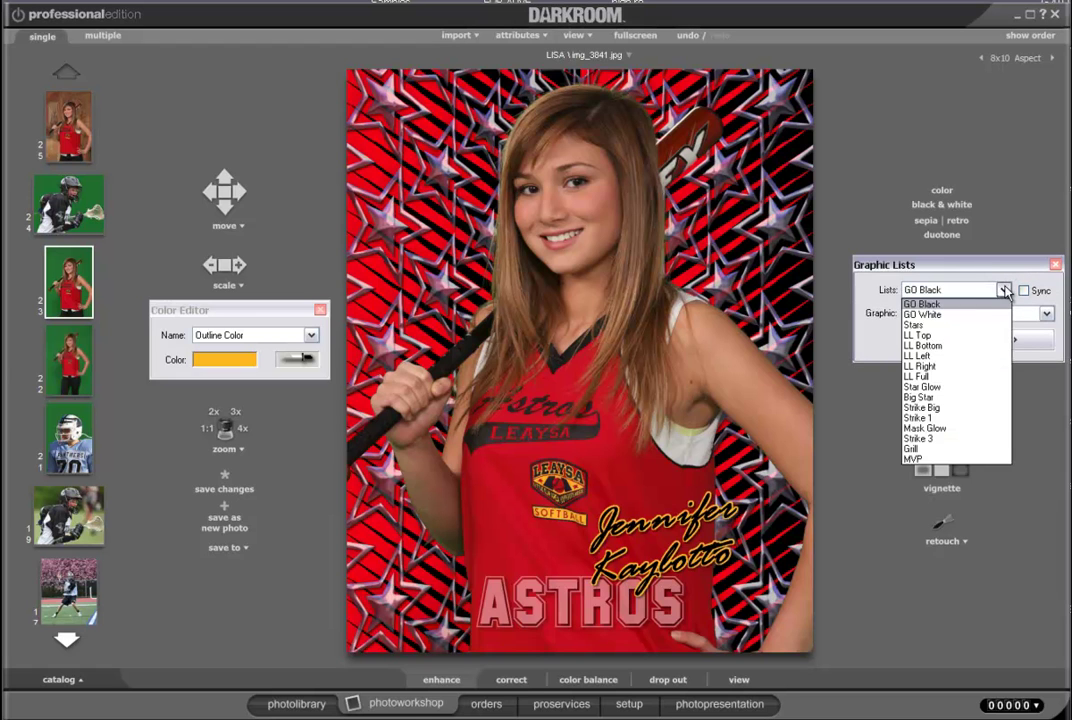
pyautogui.click(944, 377)
pyautogui.click(1015, 341)
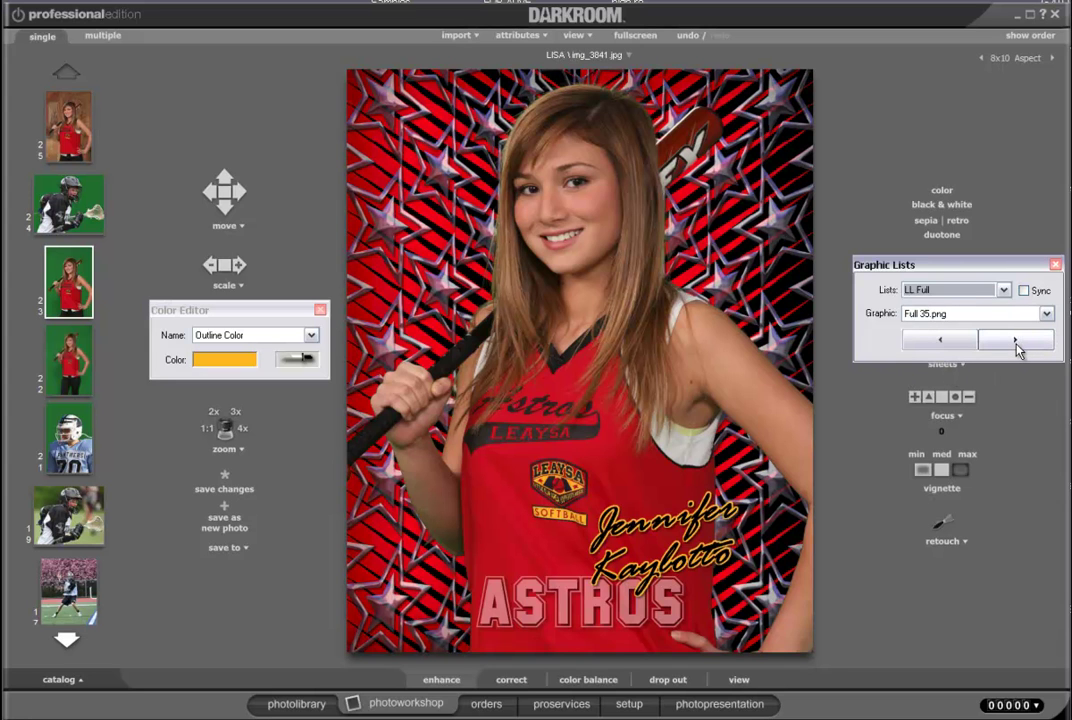
pyautogui.click(1015, 341)
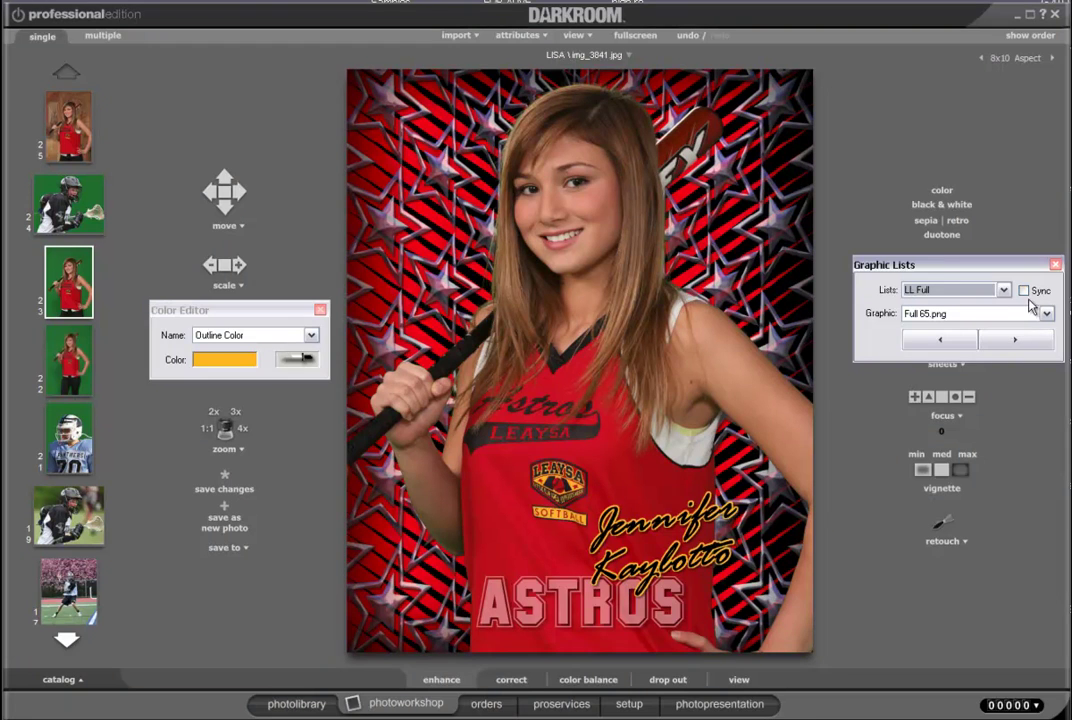
# Step: Preview the star patterns in the Stars graphic list from S Star 1 100.png through S Star 4.png and set it to S Star Off.png
pyautogui.click(1003, 290)
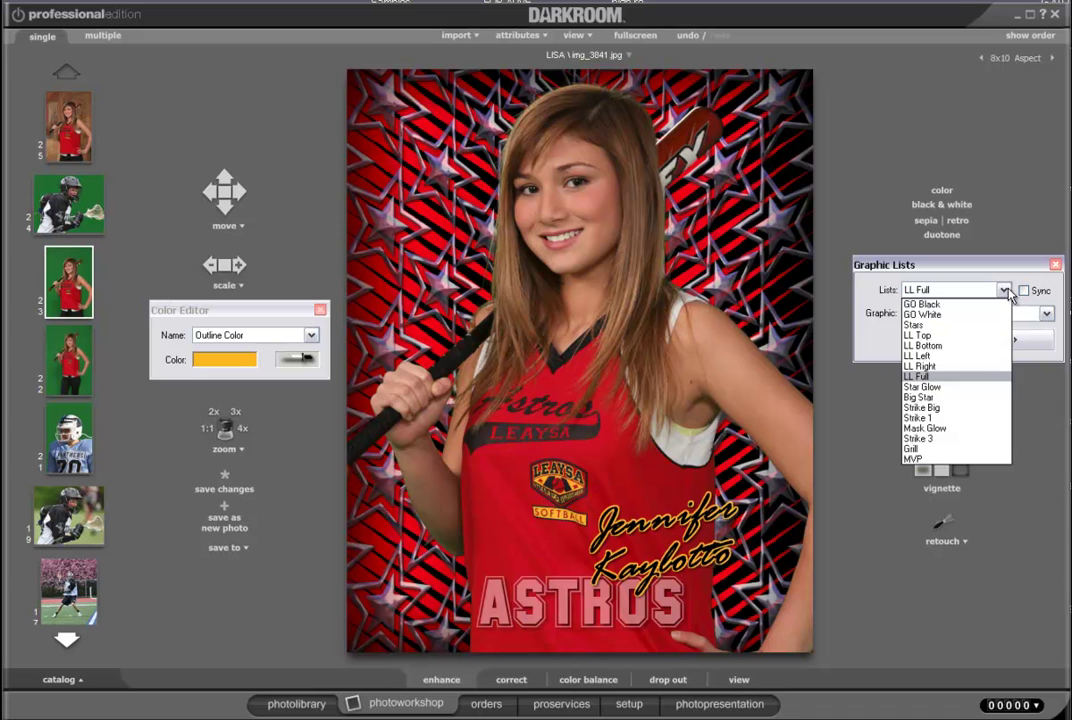
pyautogui.click(955, 325)
pyautogui.click(1016, 343)
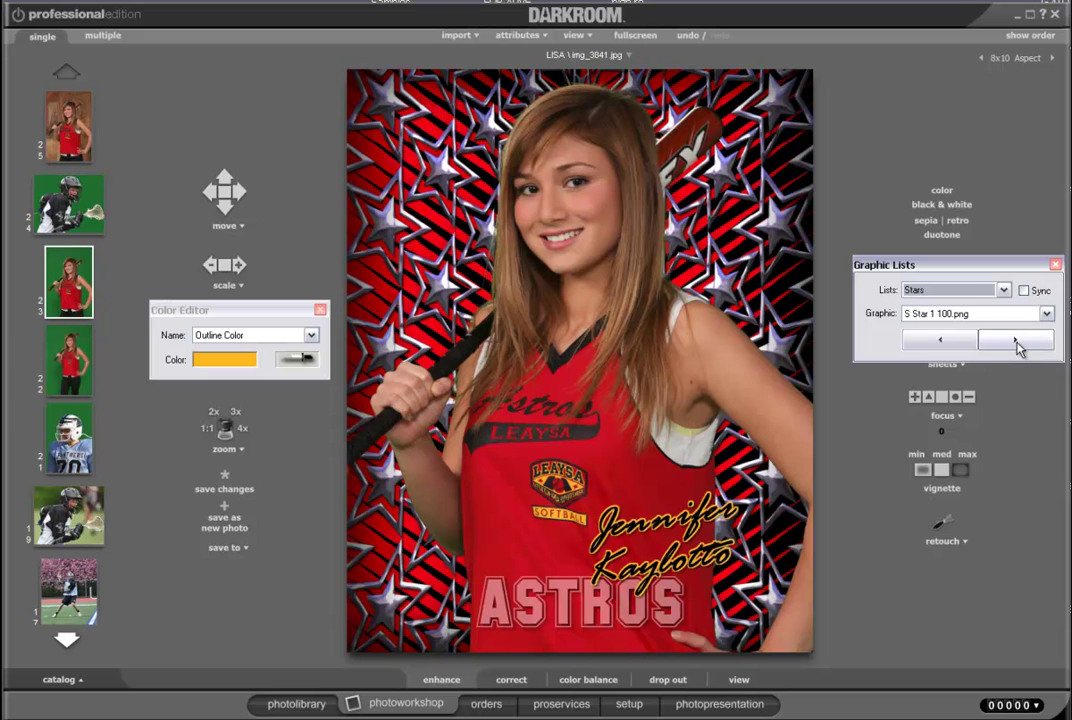
pyautogui.click(1016, 342)
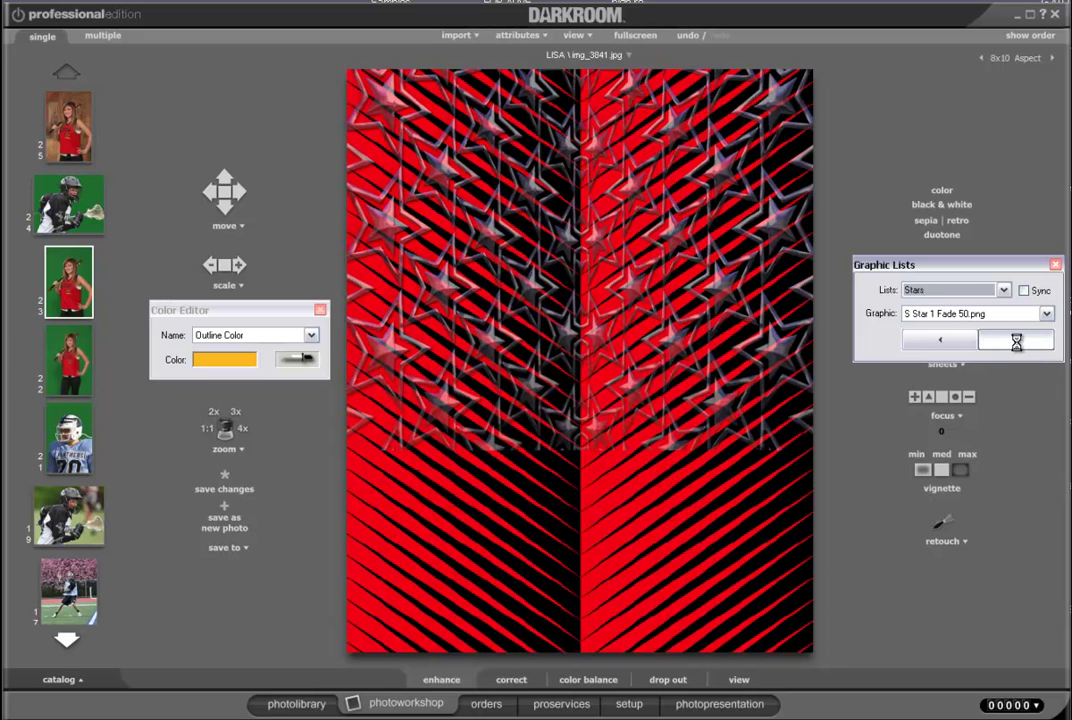
pyautogui.click(1016, 342)
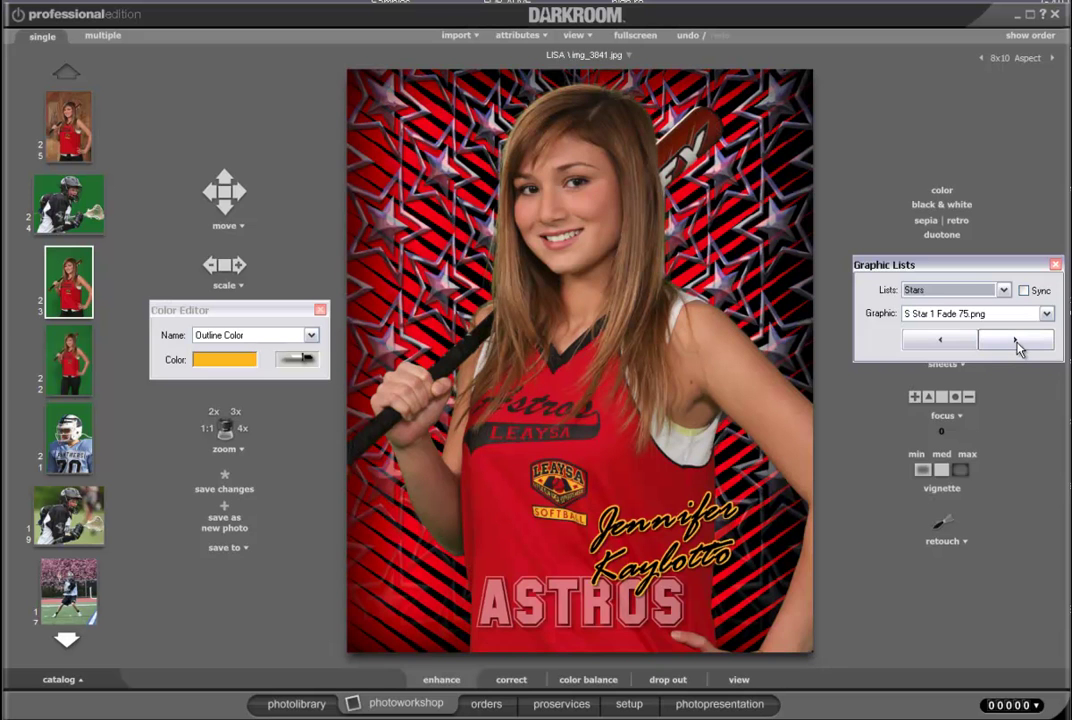
pyautogui.click(1016, 342)
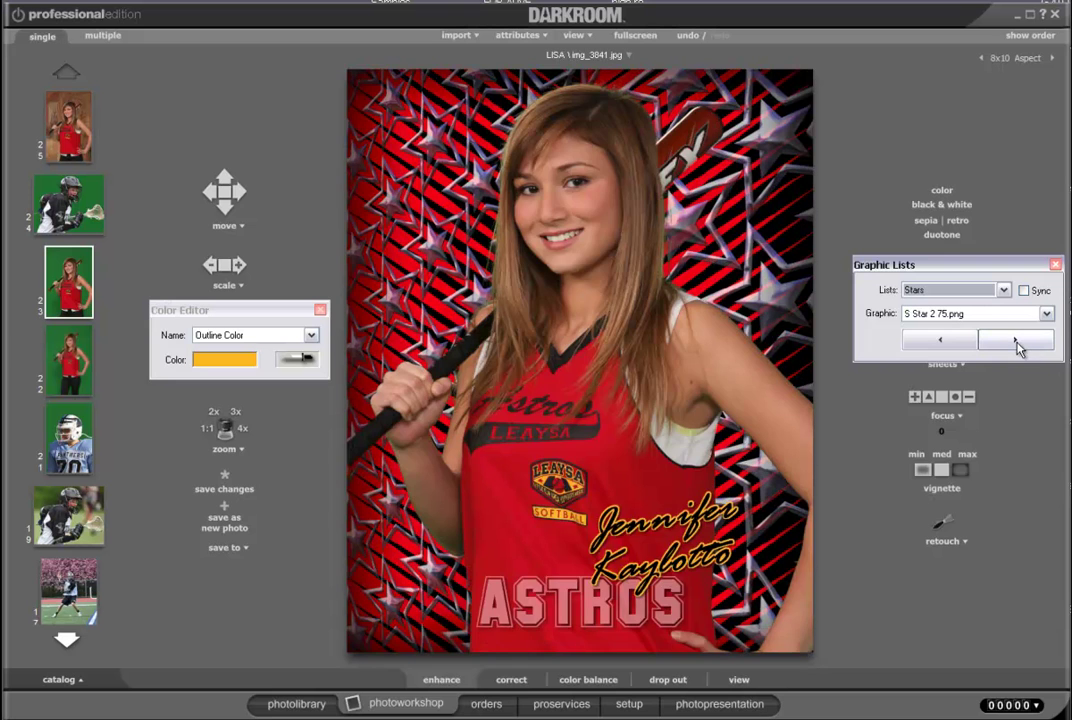
pyautogui.click(1016, 342)
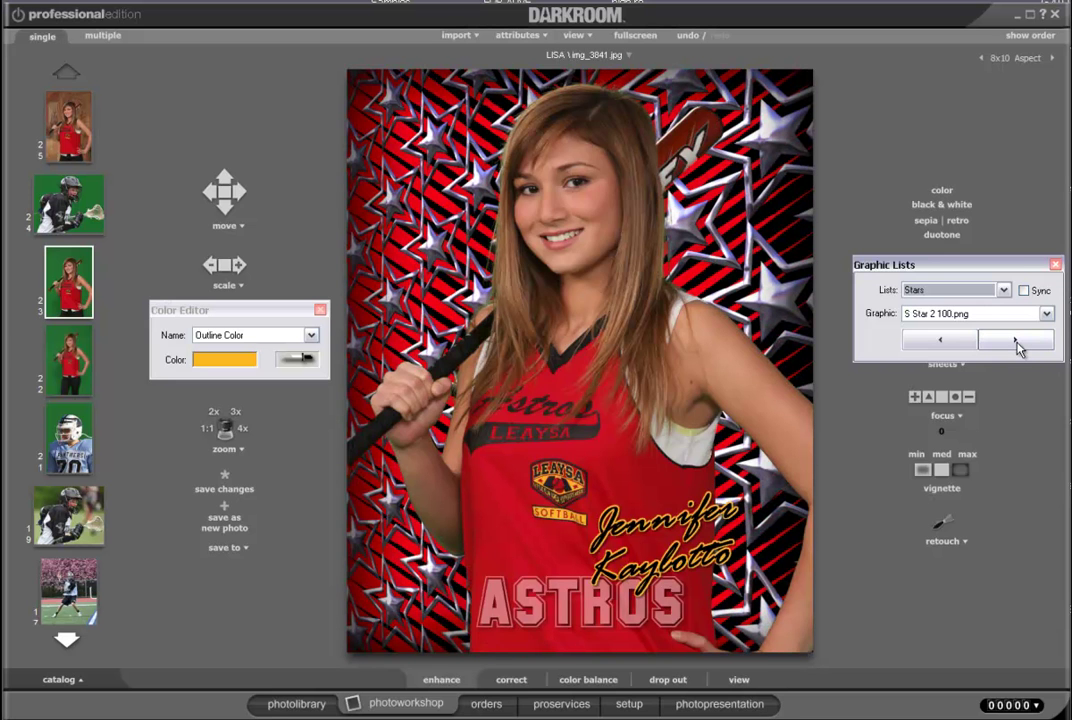
pyautogui.click(1016, 342)
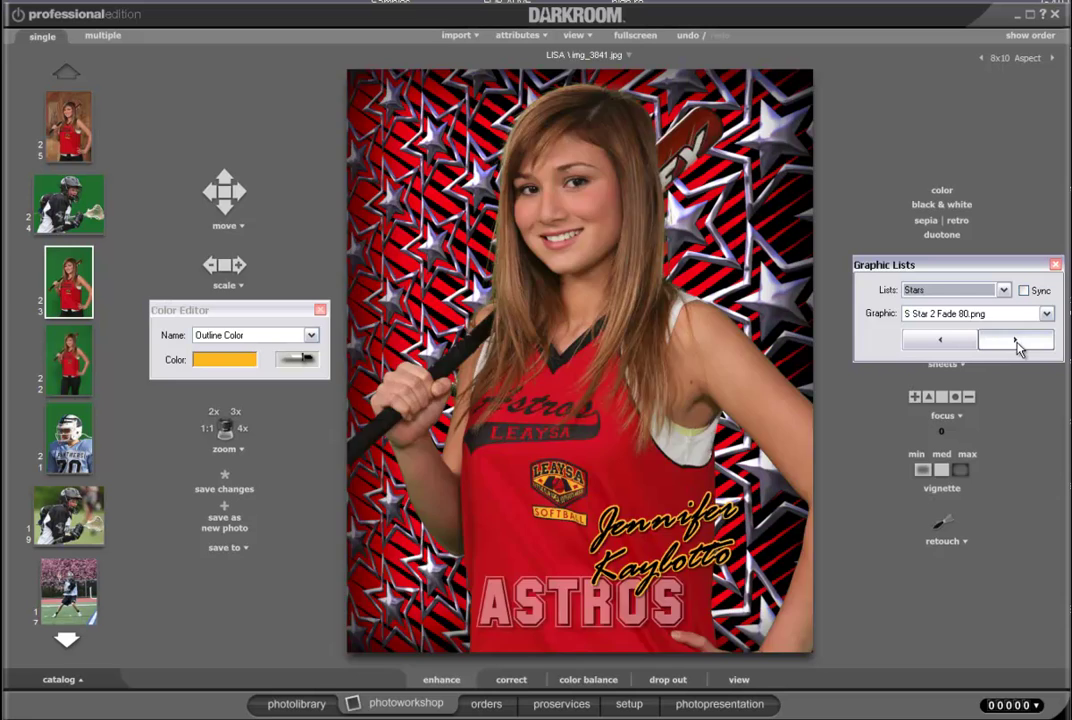
pyautogui.click(1016, 342)
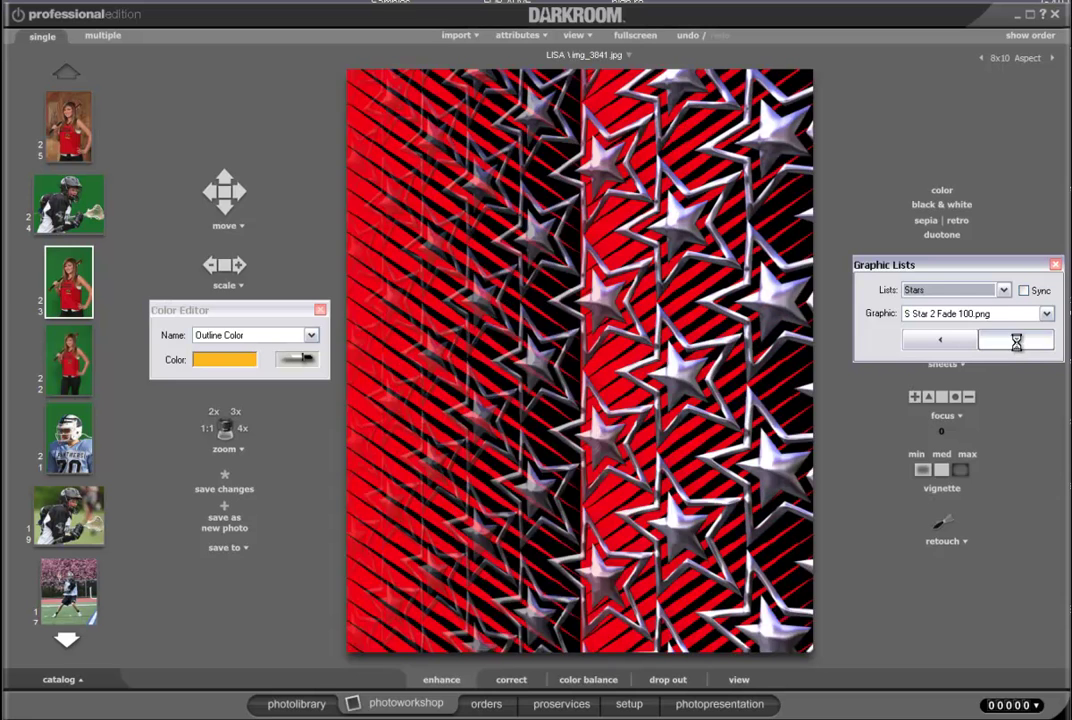
pyautogui.click(1016, 342)
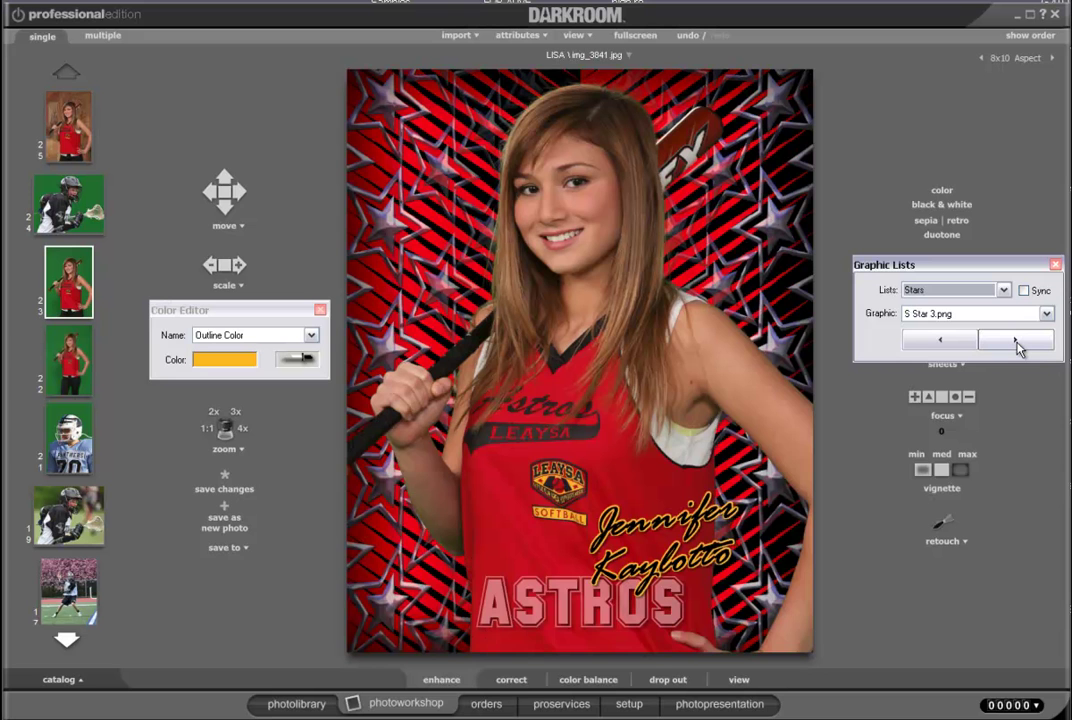
pyautogui.click(1016, 342)
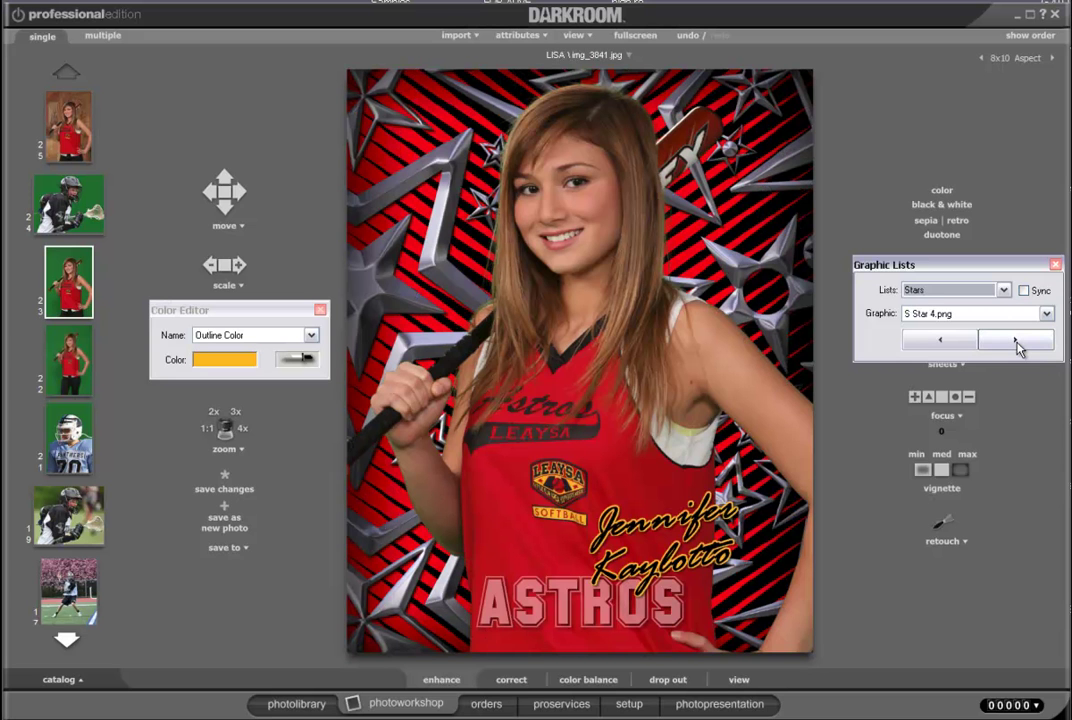
pyautogui.click(958, 342)
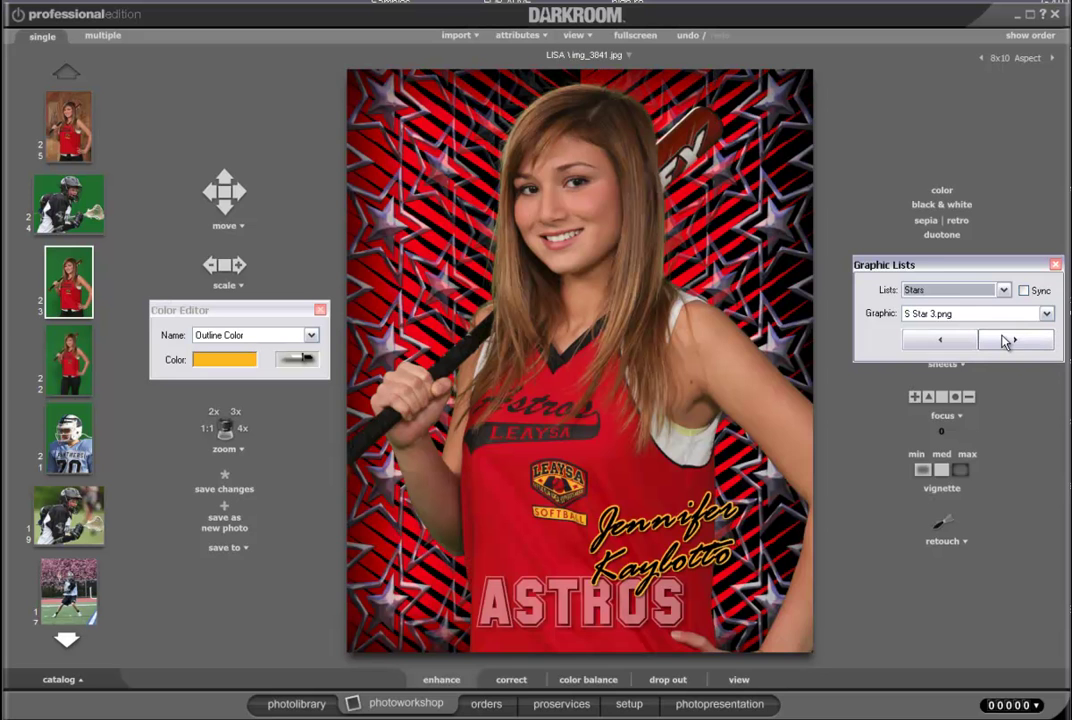
pyautogui.click(1012, 340)
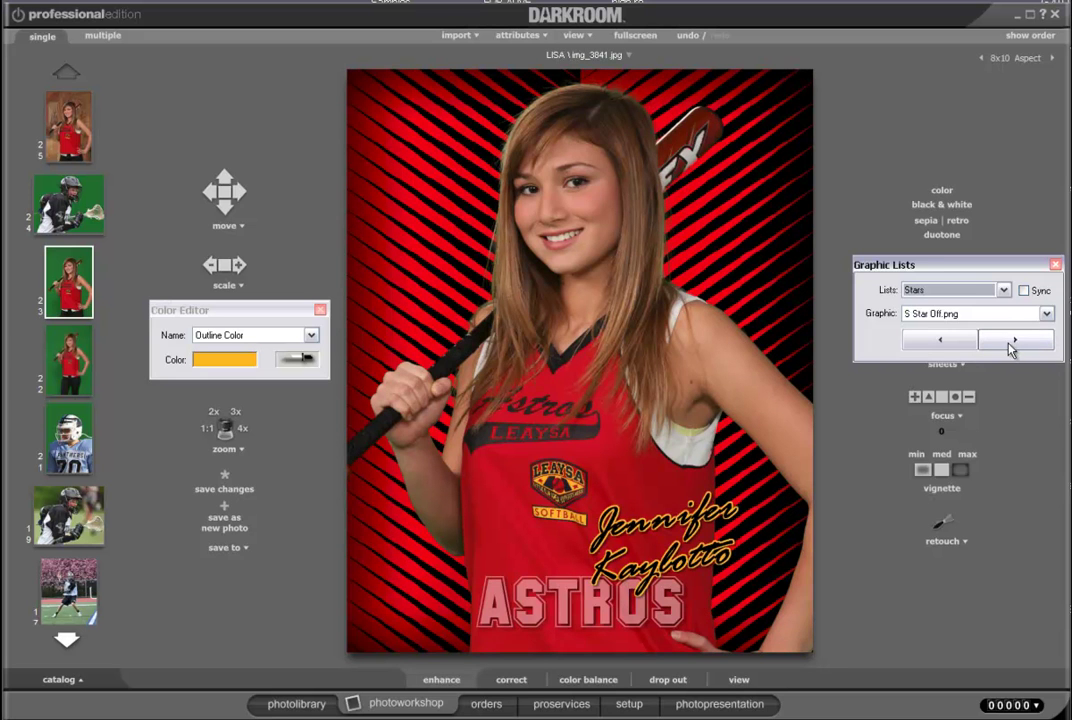
# Step: Set the Stars graphic list to S Star 1 75.png after previewing S Star 1 100.png
pyautogui.click(1007, 341)
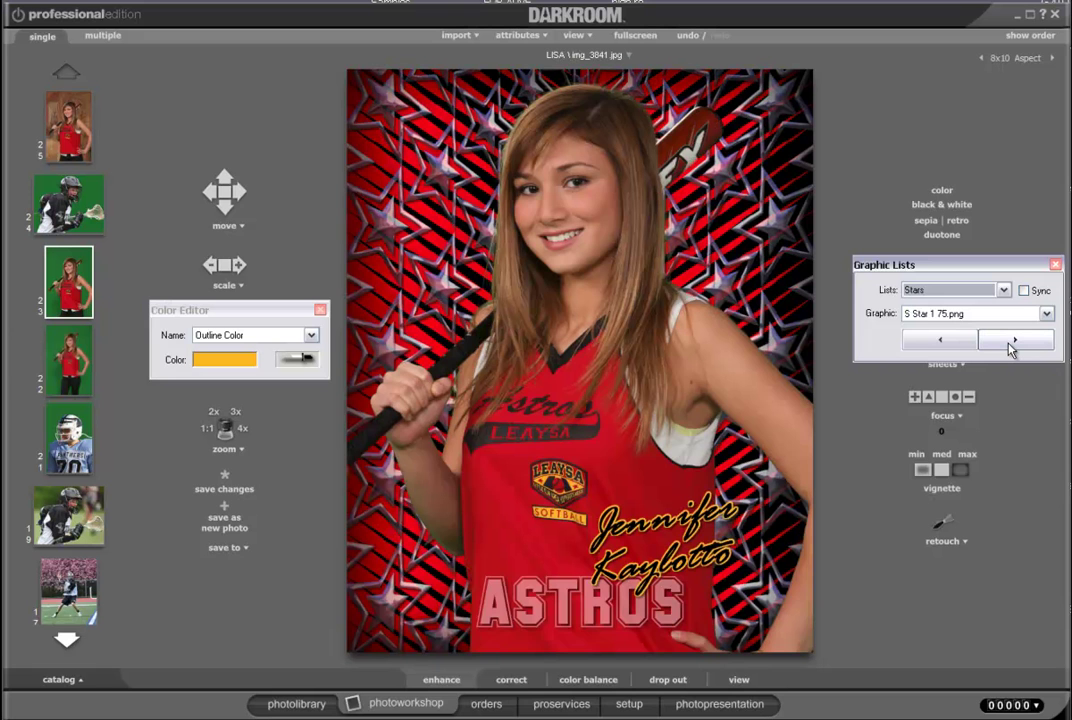
pyautogui.click(1010, 345)
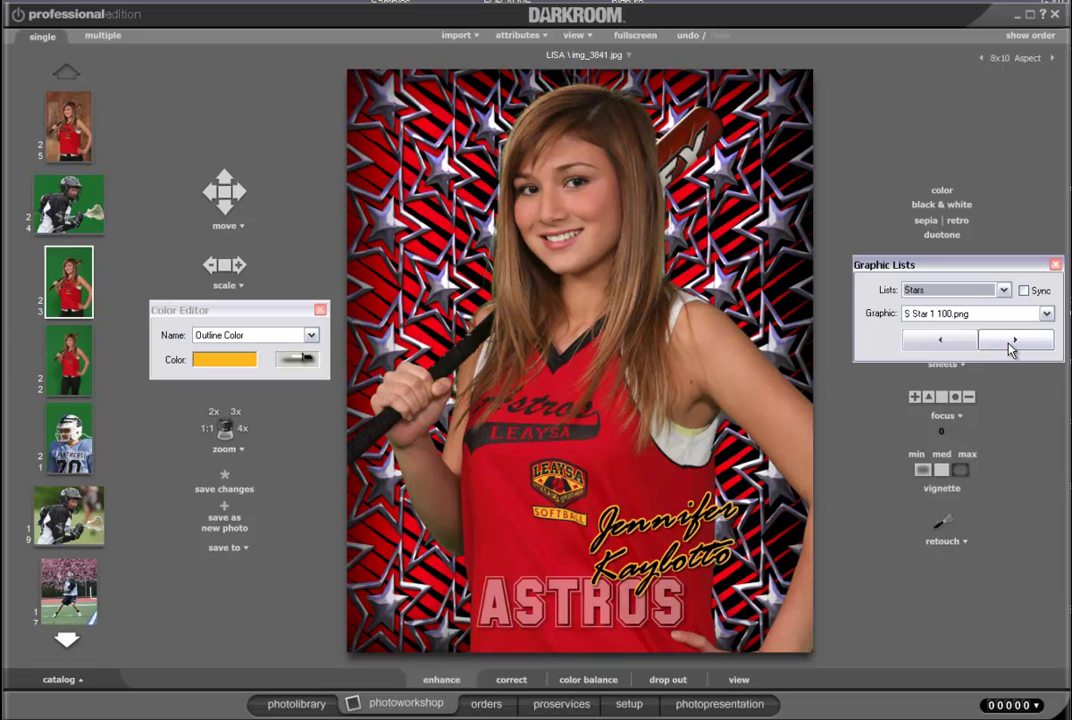
pyautogui.click(940, 340)
# Step: Add a large star behind the player with Big Star 75.png and set the Star Glow graphic list to Star Glow 65.png
pyautogui.click(1004, 290)
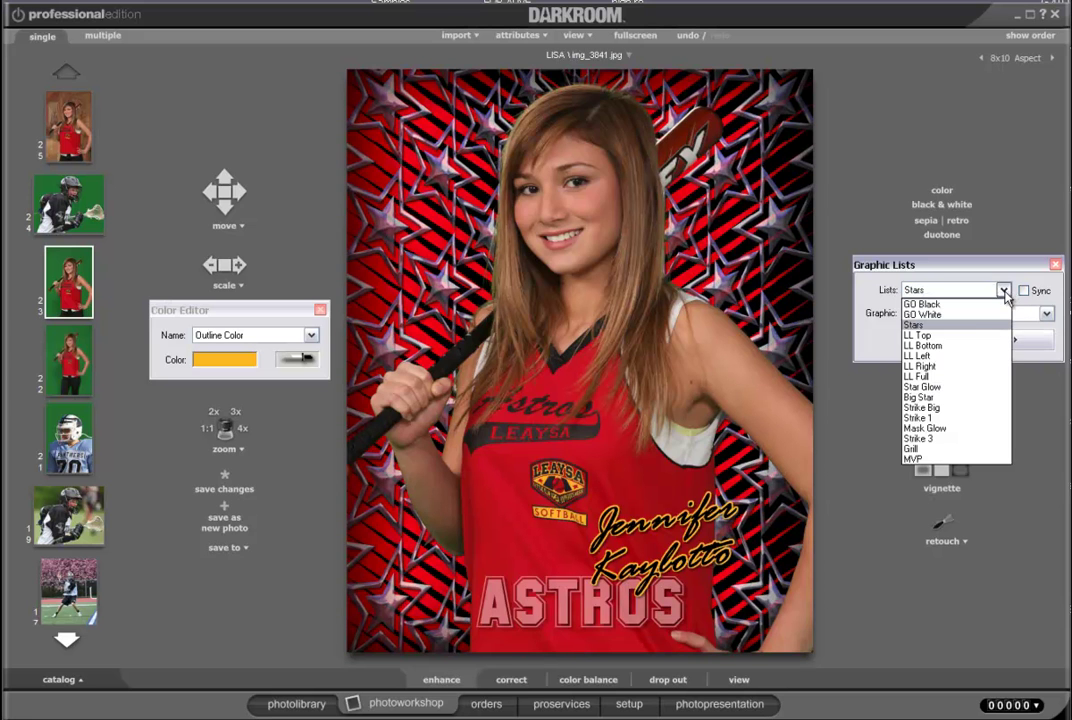
pyautogui.click(950, 398)
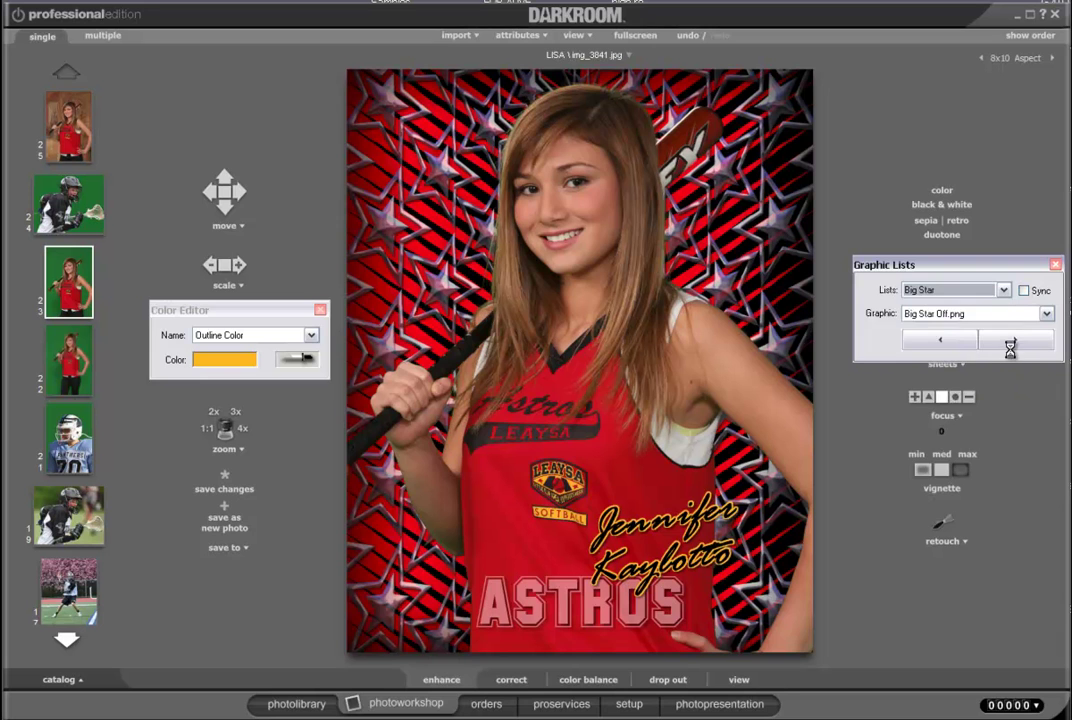
pyautogui.click(1013, 343)
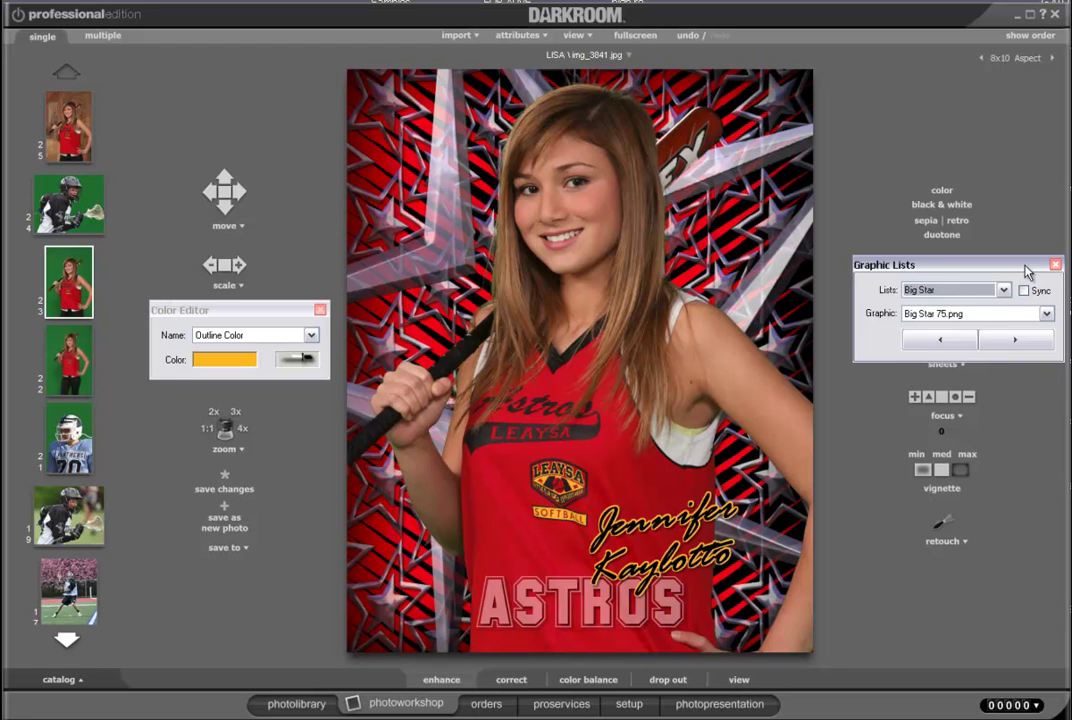
pyautogui.click(1005, 295)
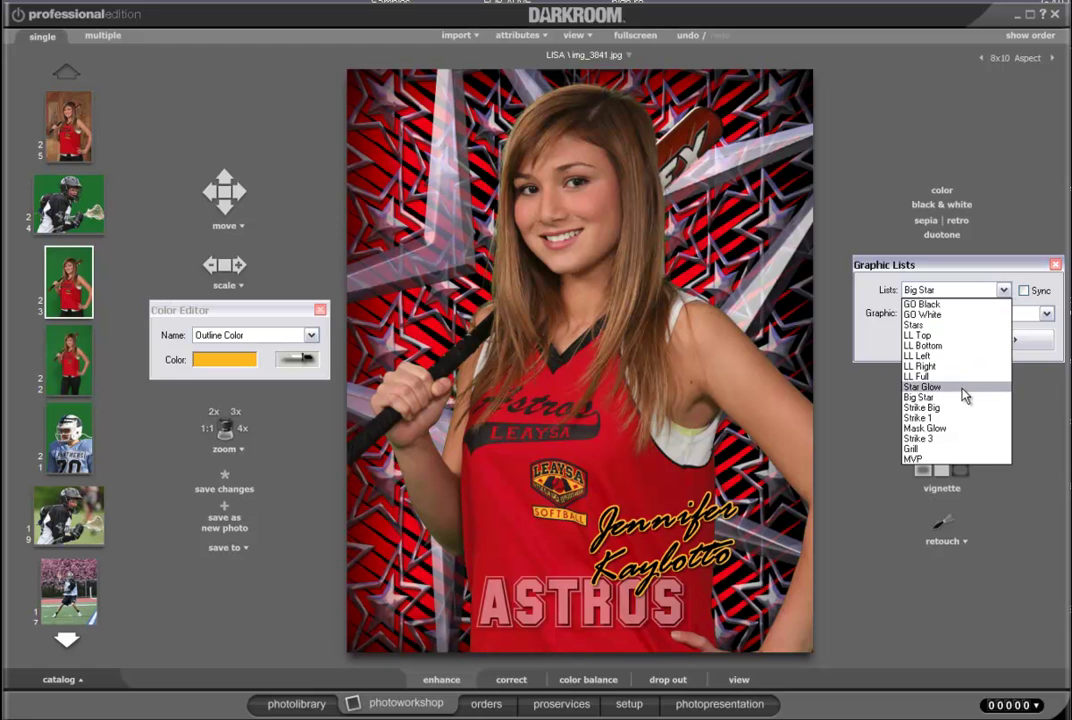
pyautogui.click(965, 387)
pyautogui.click(1013, 341)
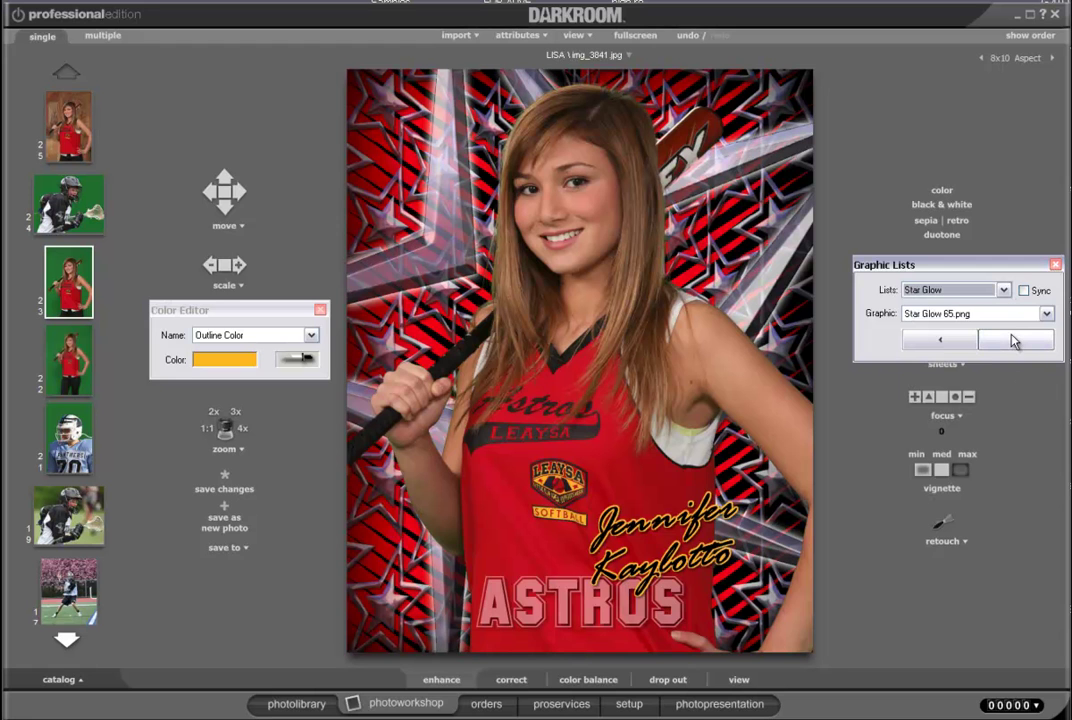
# Step: Preview the Mask Glow graphics from Mask 1 Glow 65.png onward and set the list to Mask 3 Glow 65.png
pyautogui.click(1003, 290)
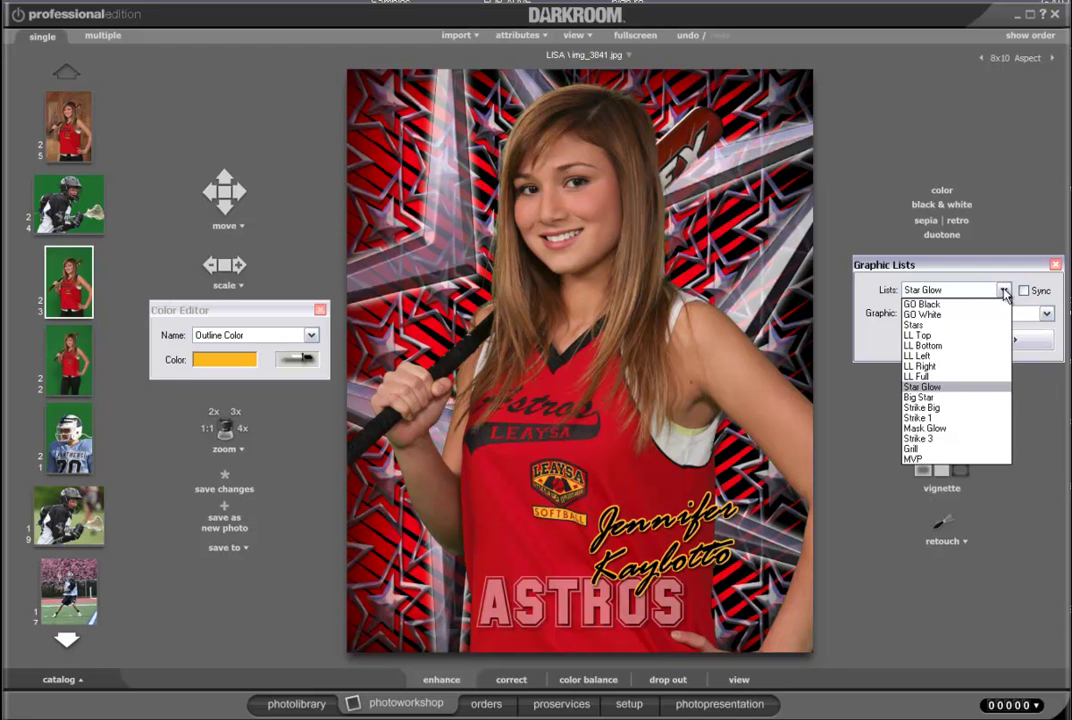
pyautogui.click(945, 430)
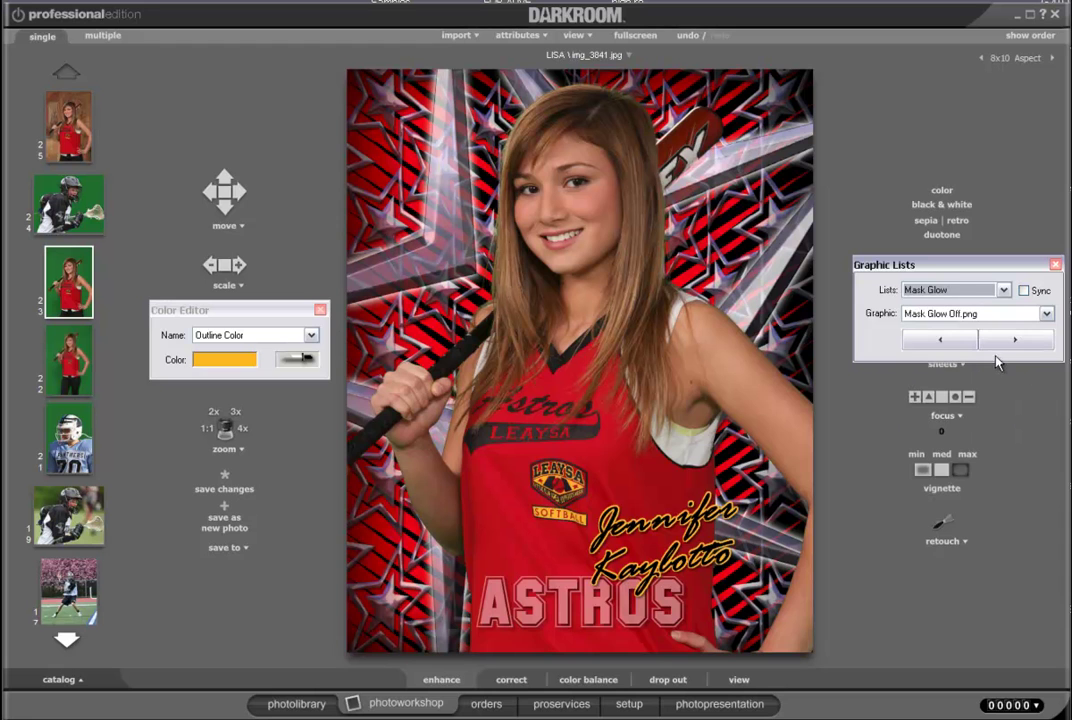
pyautogui.click(1010, 343)
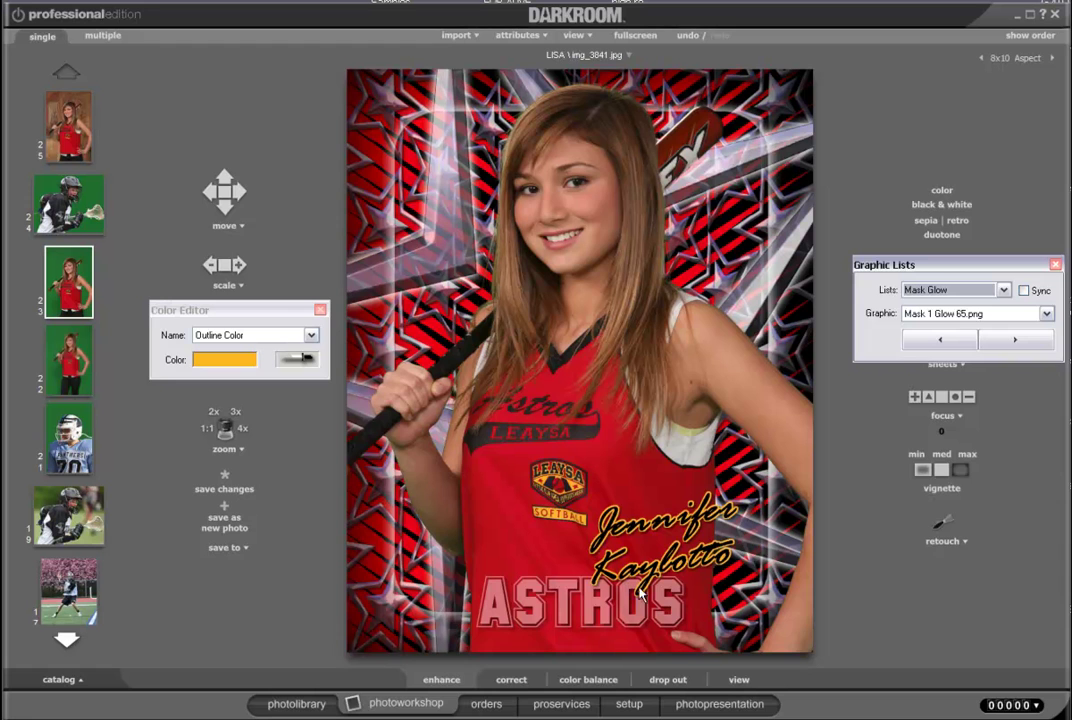
pyautogui.click(1013, 341)
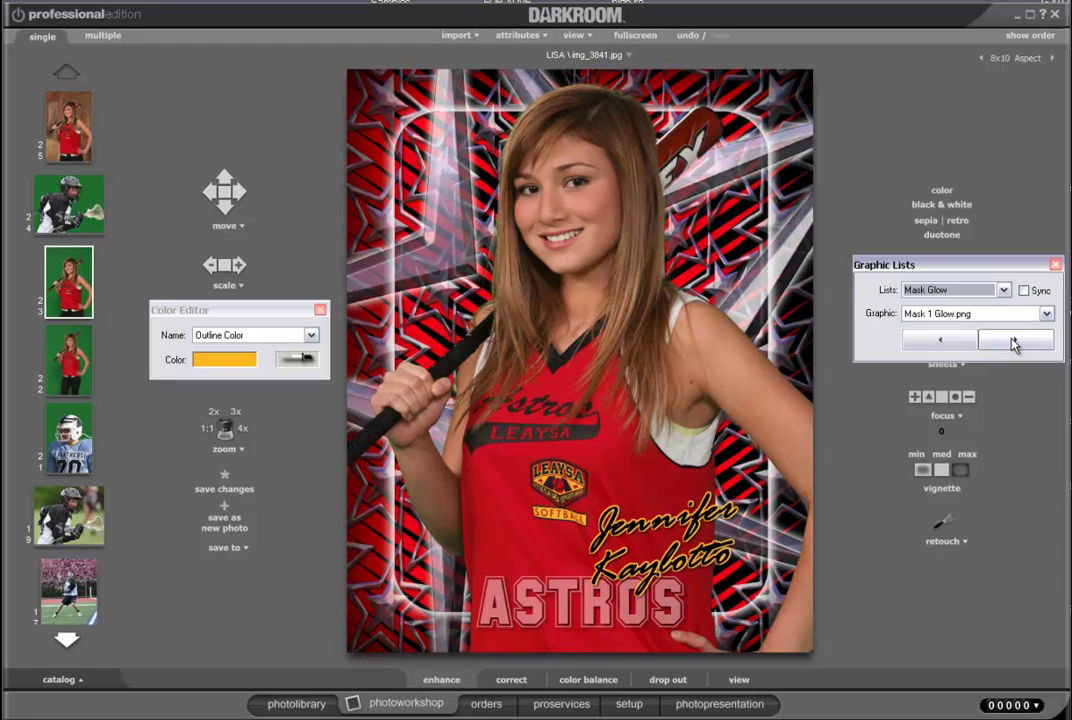
pyautogui.click(1013, 341)
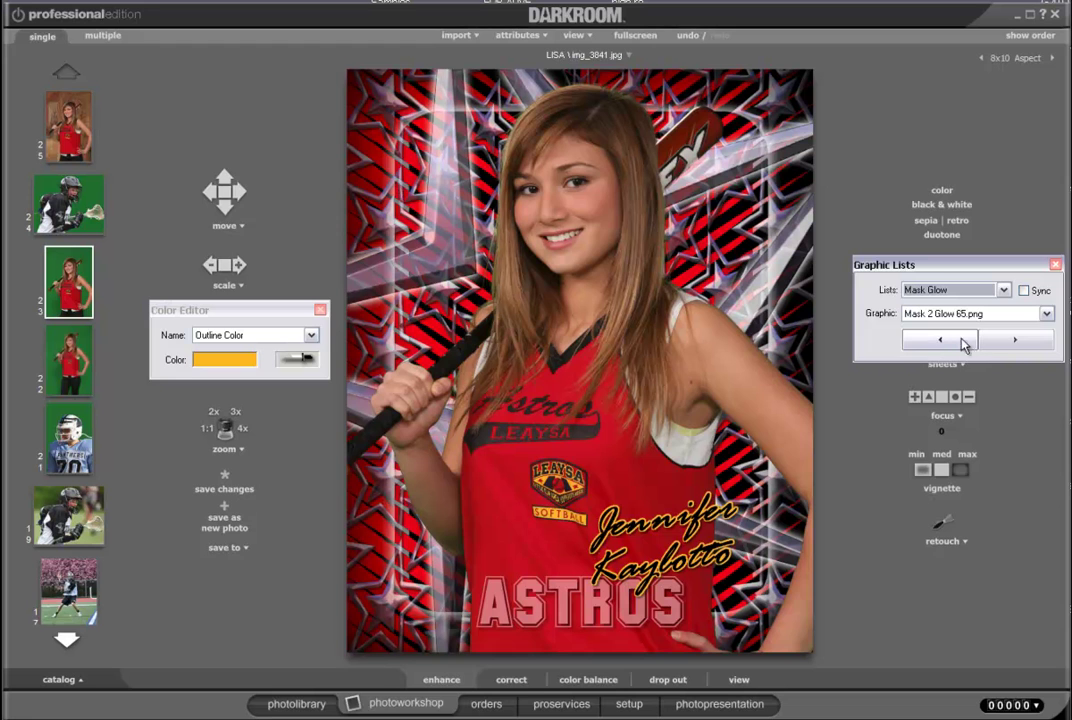
pyautogui.click(1016, 342)
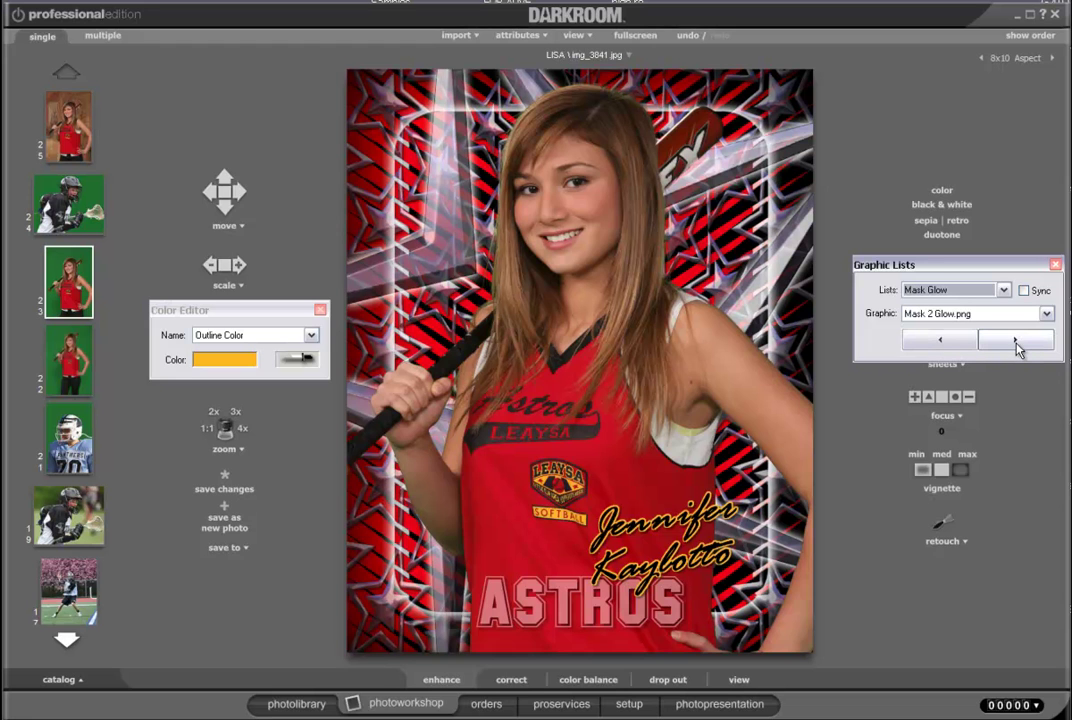
pyautogui.click(1016, 342)
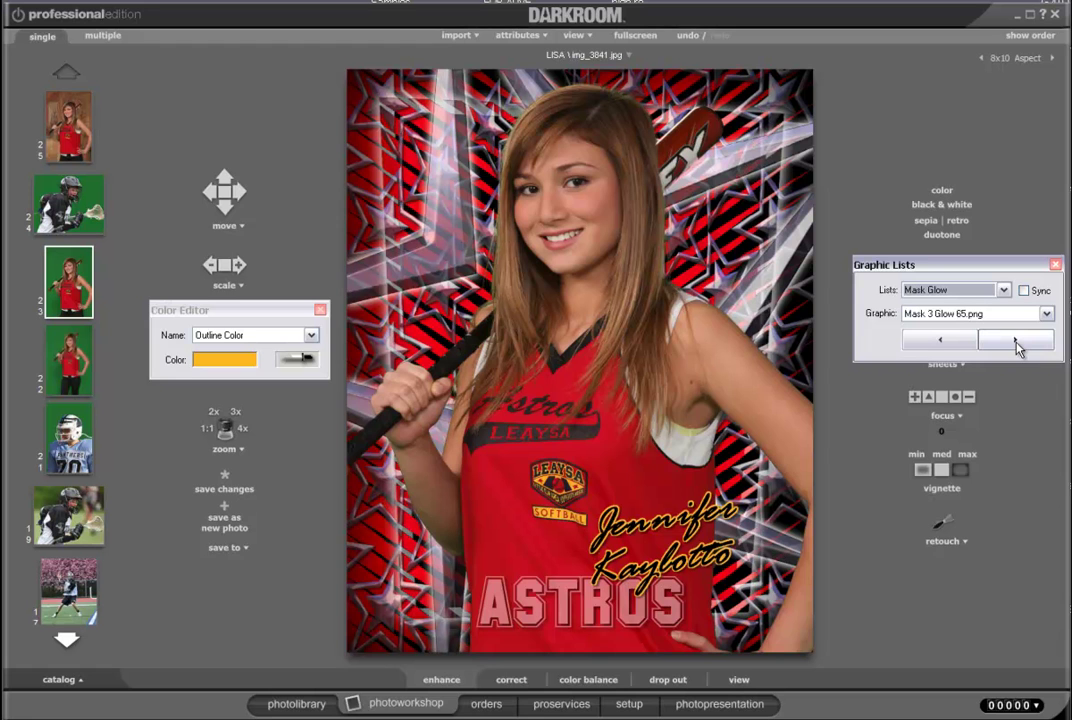
# Step: Remove the large star and its glow by setting their graphic lists to Big Star Off.png and Star Glow Off.png
pyautogui.click(1004, 289)
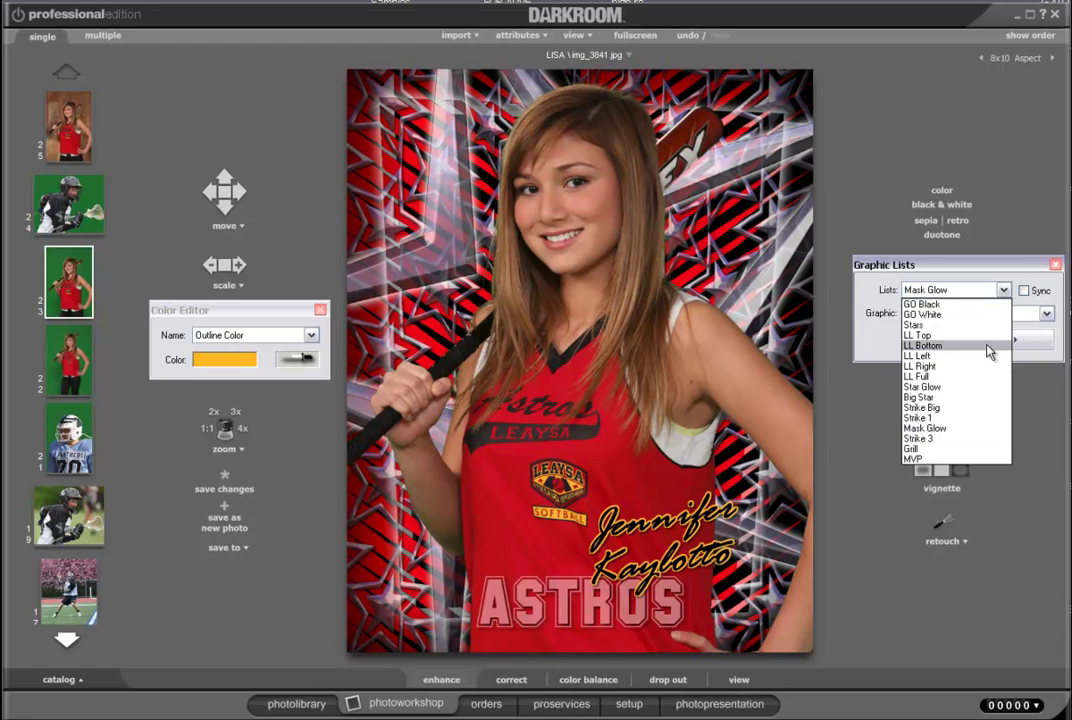
pyautogui.click(963, 399)
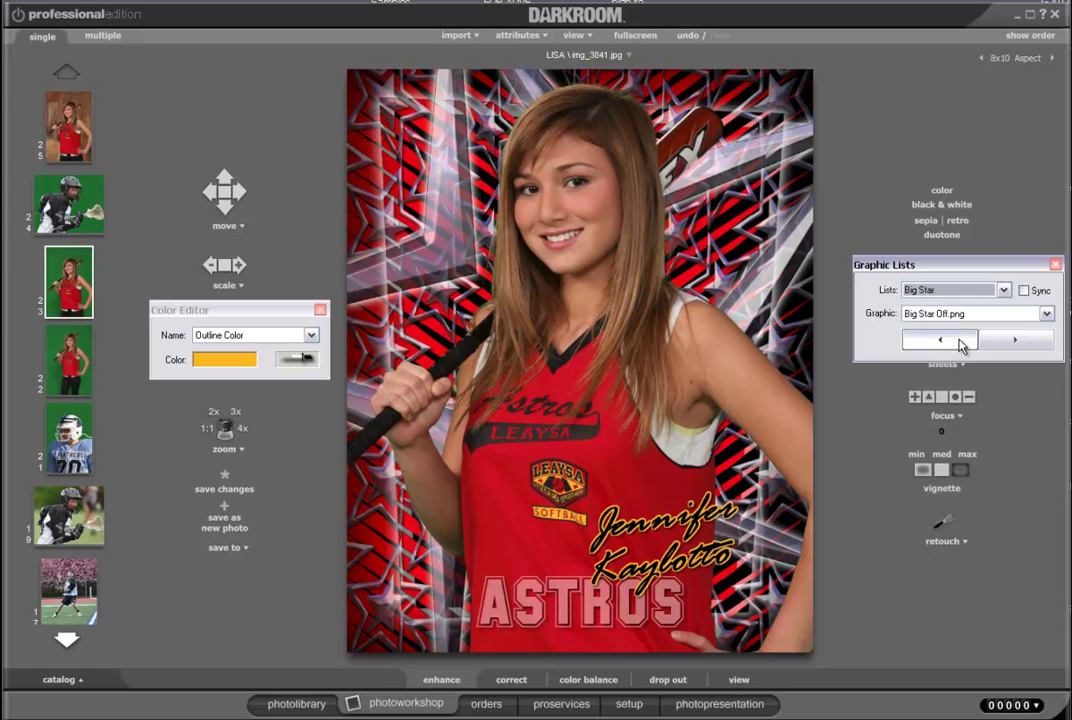
pyautogui.click(962, 345)
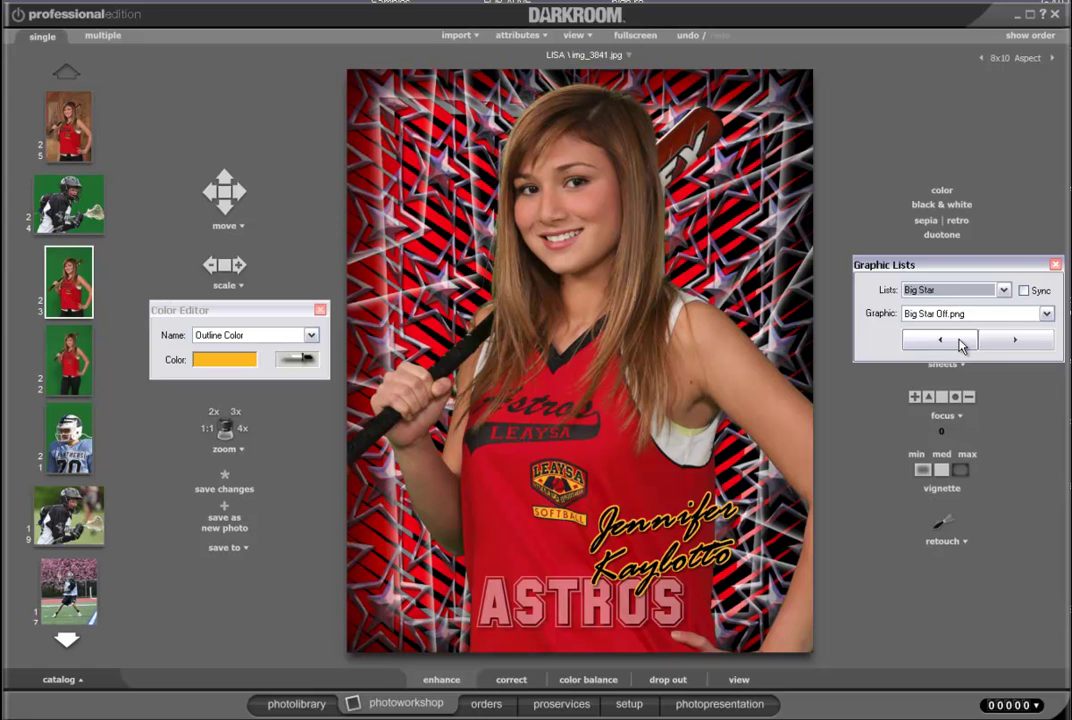
pyautogui.click(1004, 289)
pyautogui.click(922, 386)
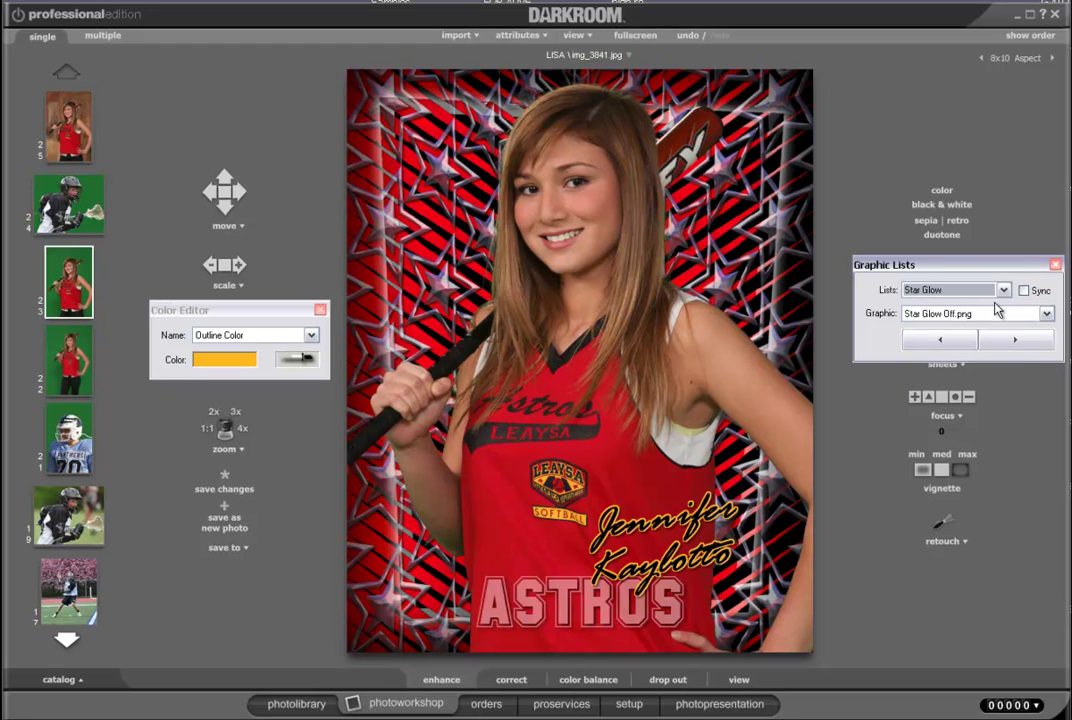
# Step: Preview Mask 3 Glow.png in the Mask Glow graphic list and return it to Mask 3 Glow 65.png
pyautogui.click(1003, 290)
pyautogui.click(950, 433)
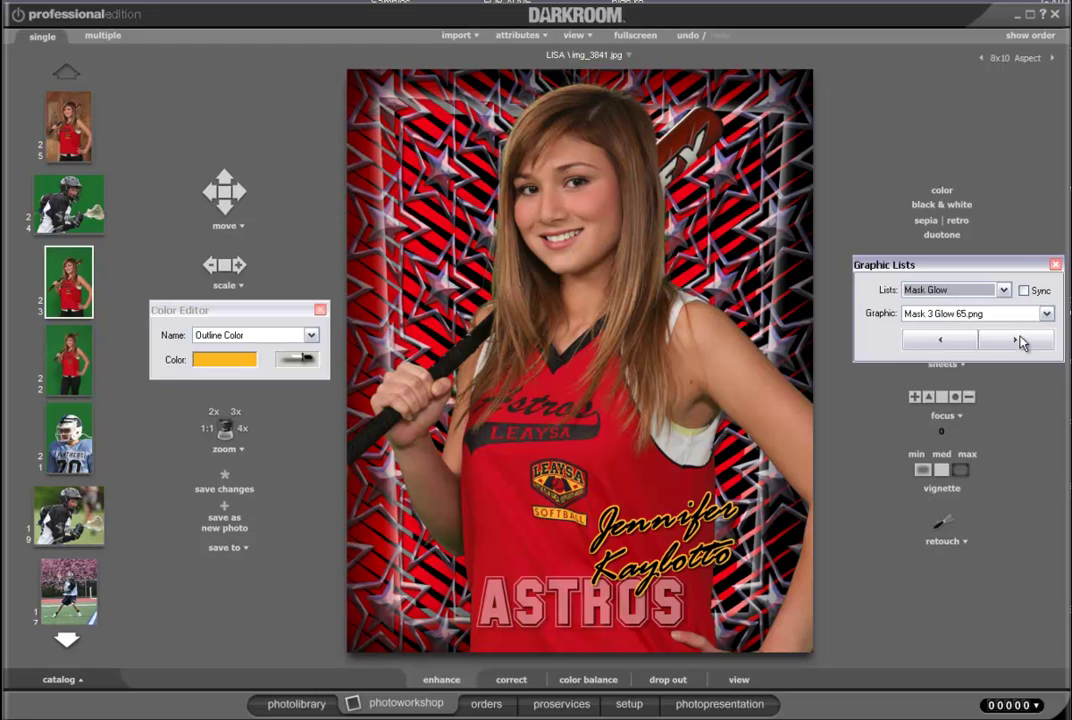
pyautogui.click(1019, 340)
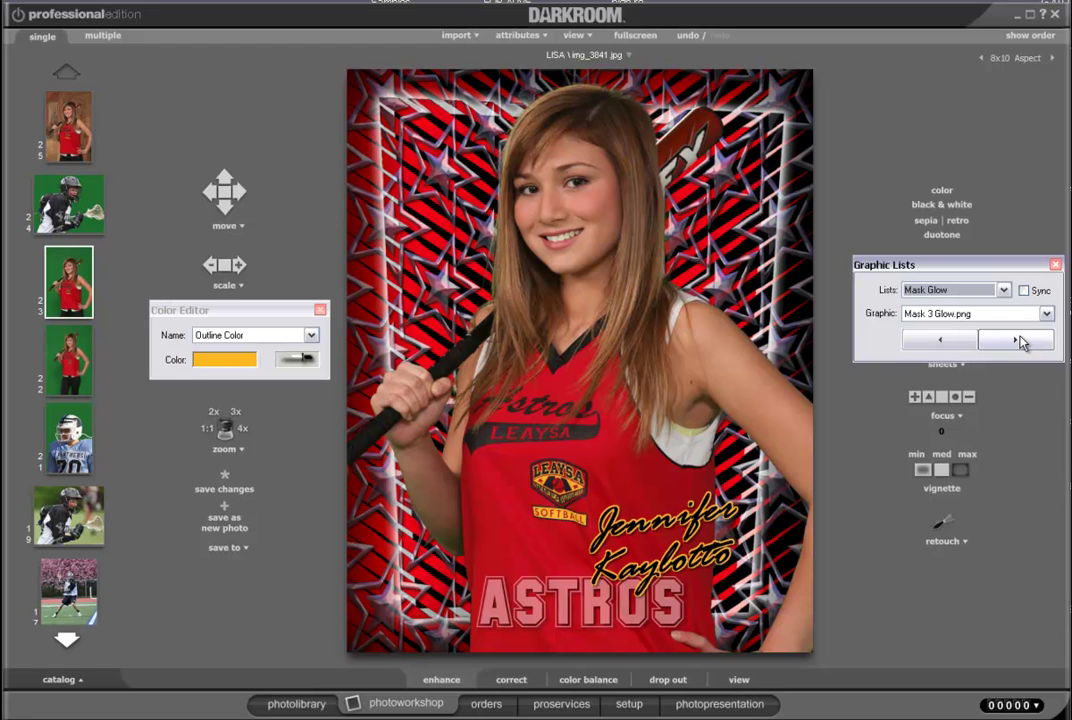
pyautogui.click(935, 342)
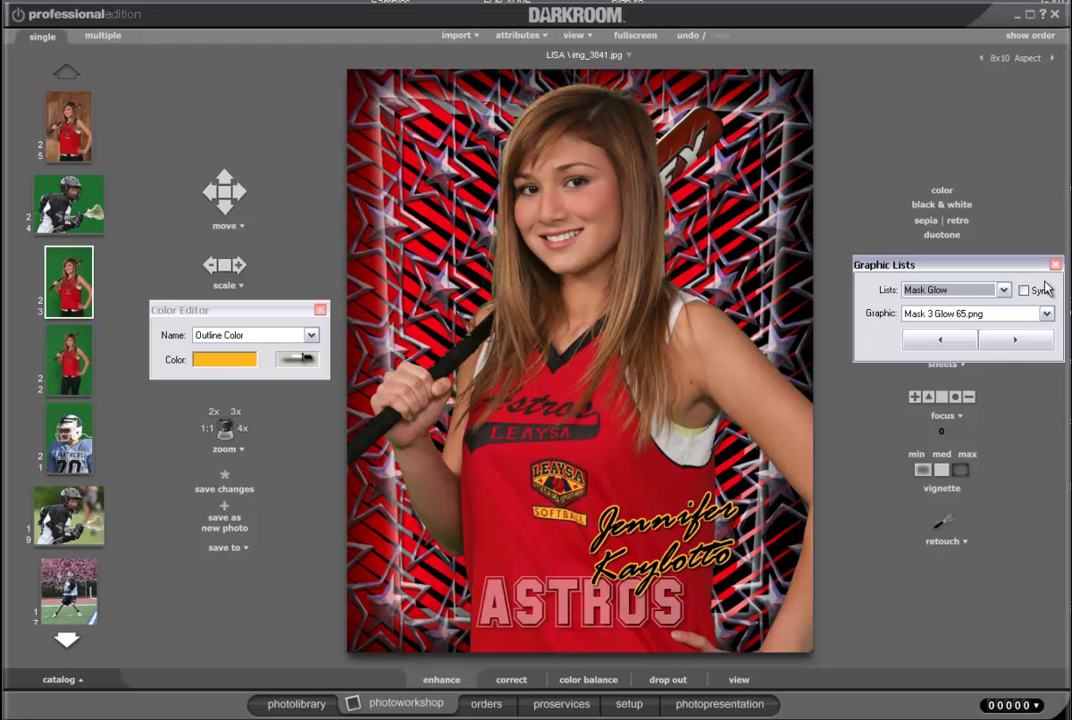
# Step: Preview the lightning graphics in the Strike Big list, including 50 and 70, and return it to Strike Big Off.png
pyautogui.click(1003, 290)
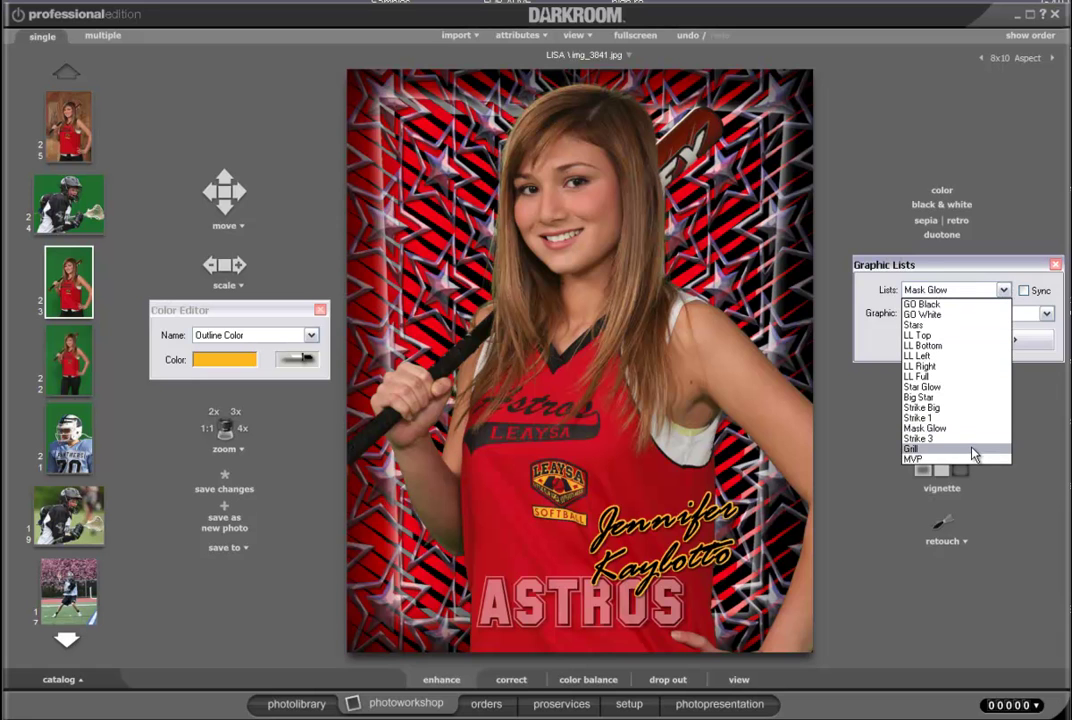
pyautogui.click(979, 407)
pyautogui.click(1012, 341)
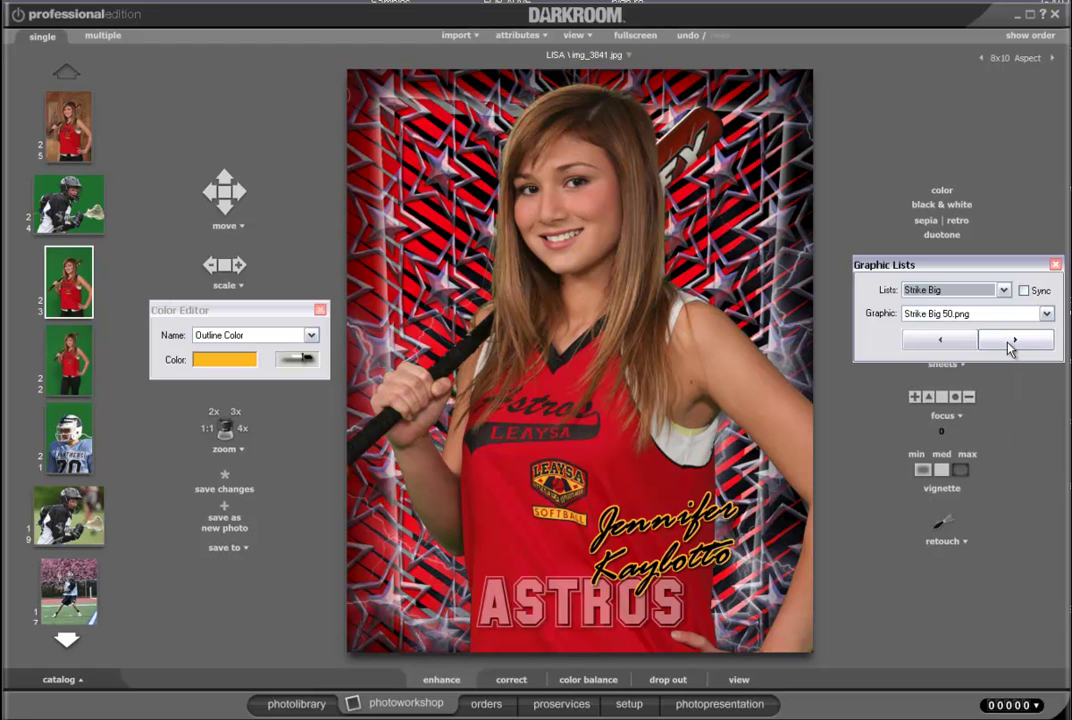
pyautogui.click(1012, 341)
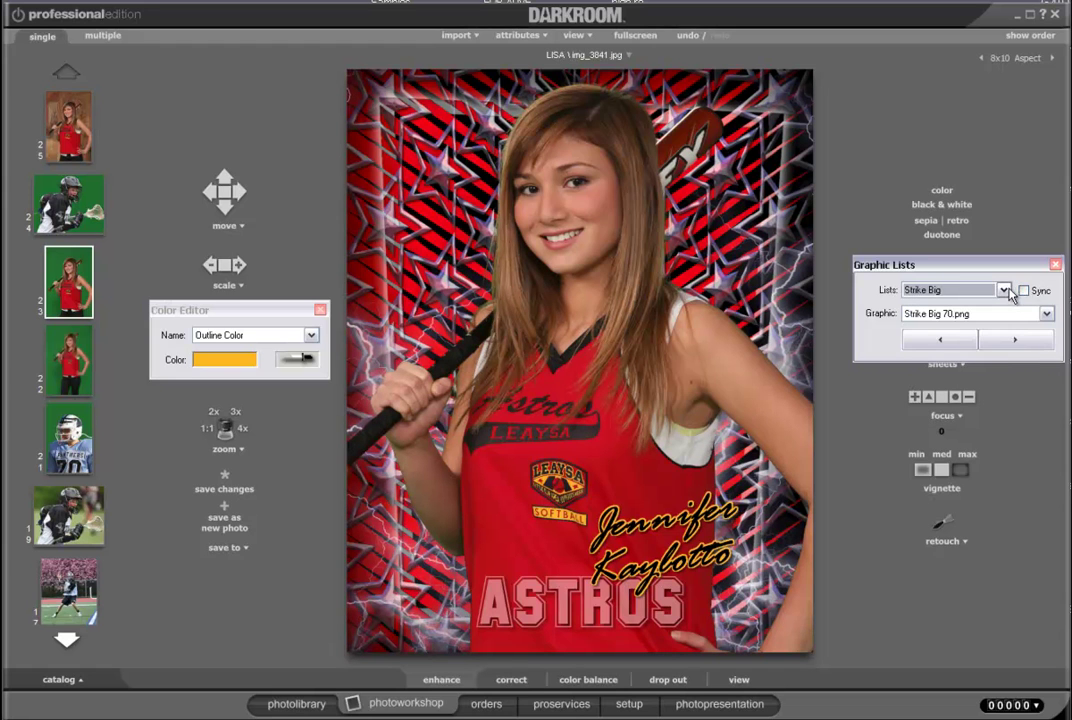
pyautogui.click(1003, 344)
pyautogui.click(1004, 344)
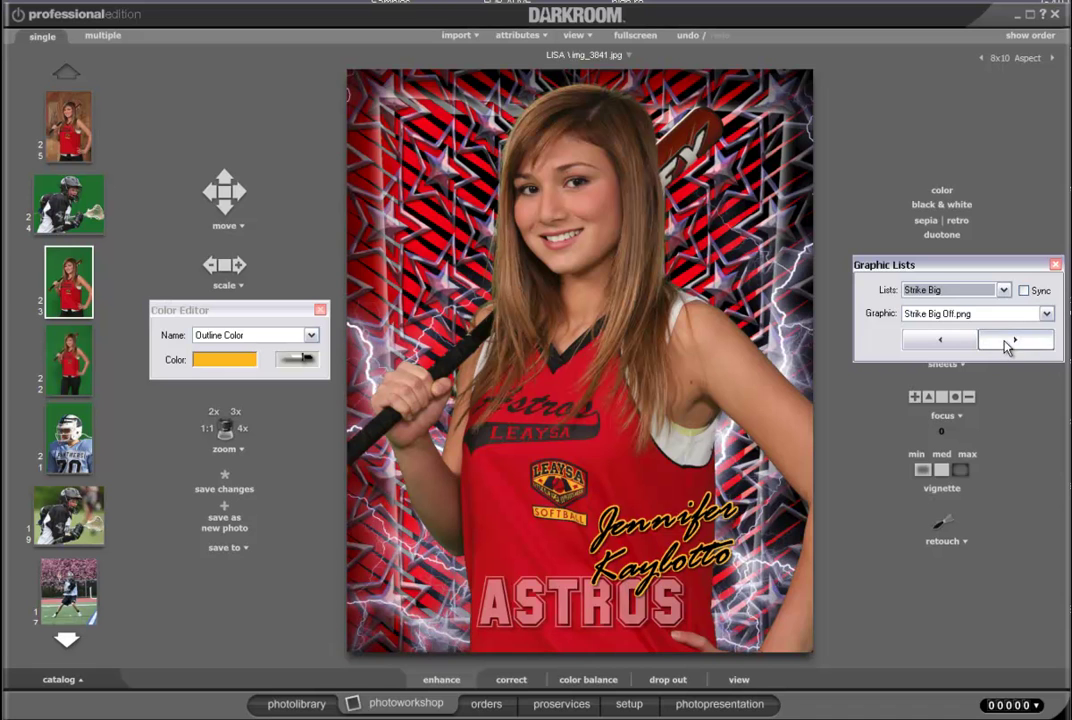
# Step: Add lightning across the ASTROS team name by setting the Strike 3 graphic list to Strike 3 70.png
pyautogui.click(1003, 290)
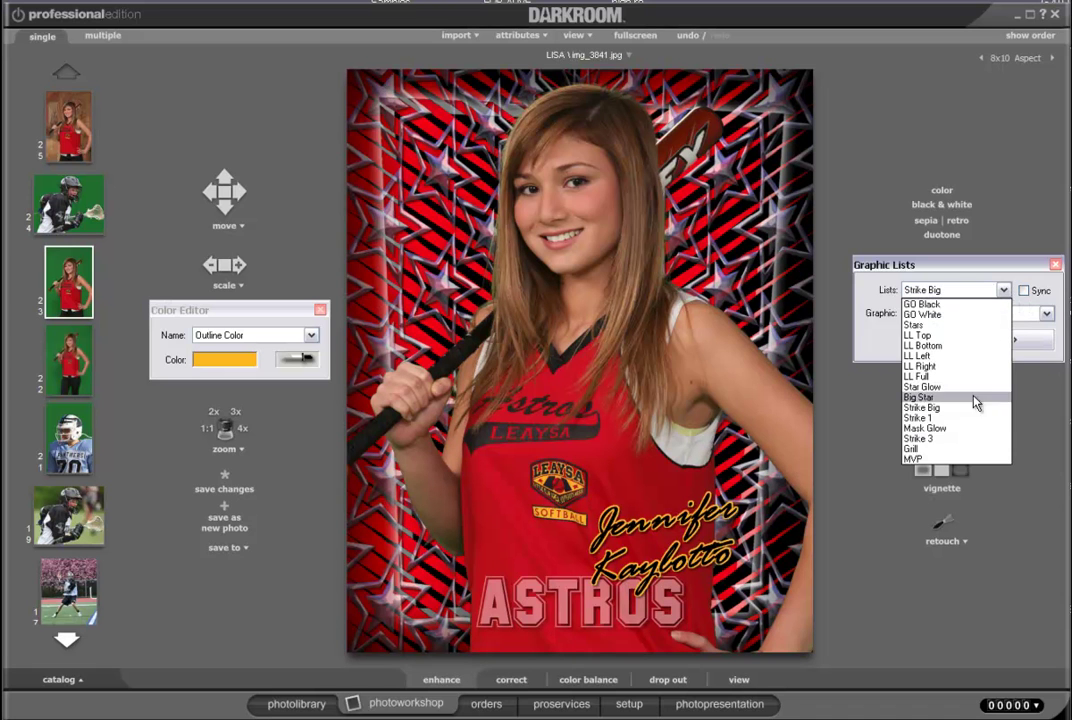
pyautogui.click(932, 440)
pyautogui.click(1008, 343)
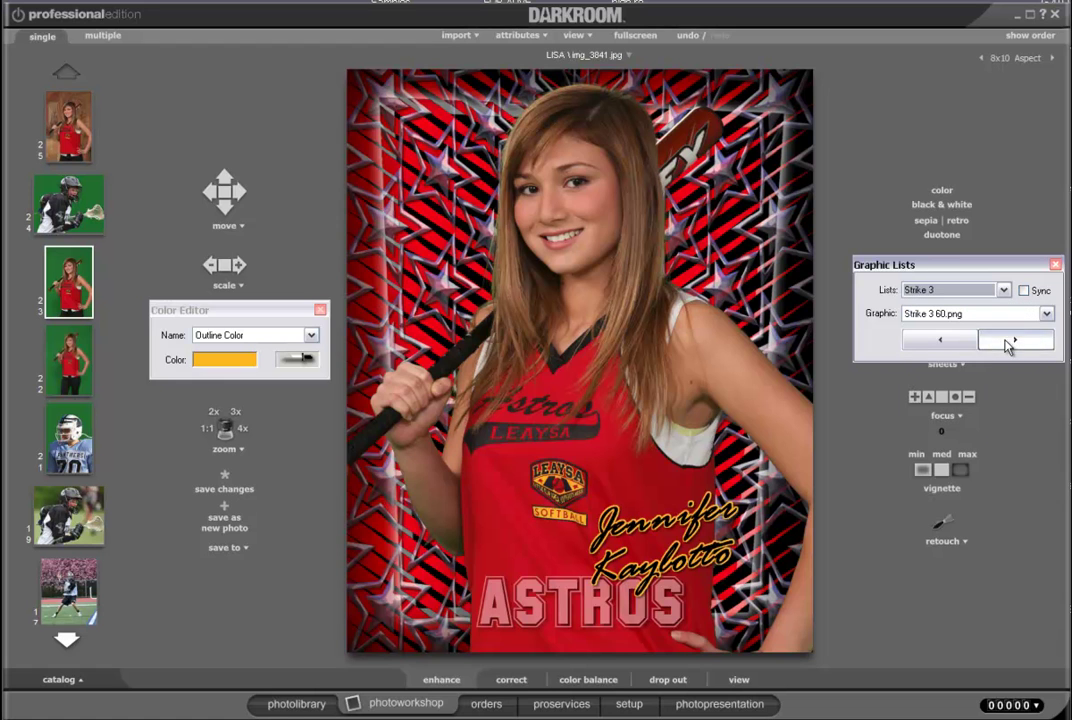
pyautogui.click(1008, 343)
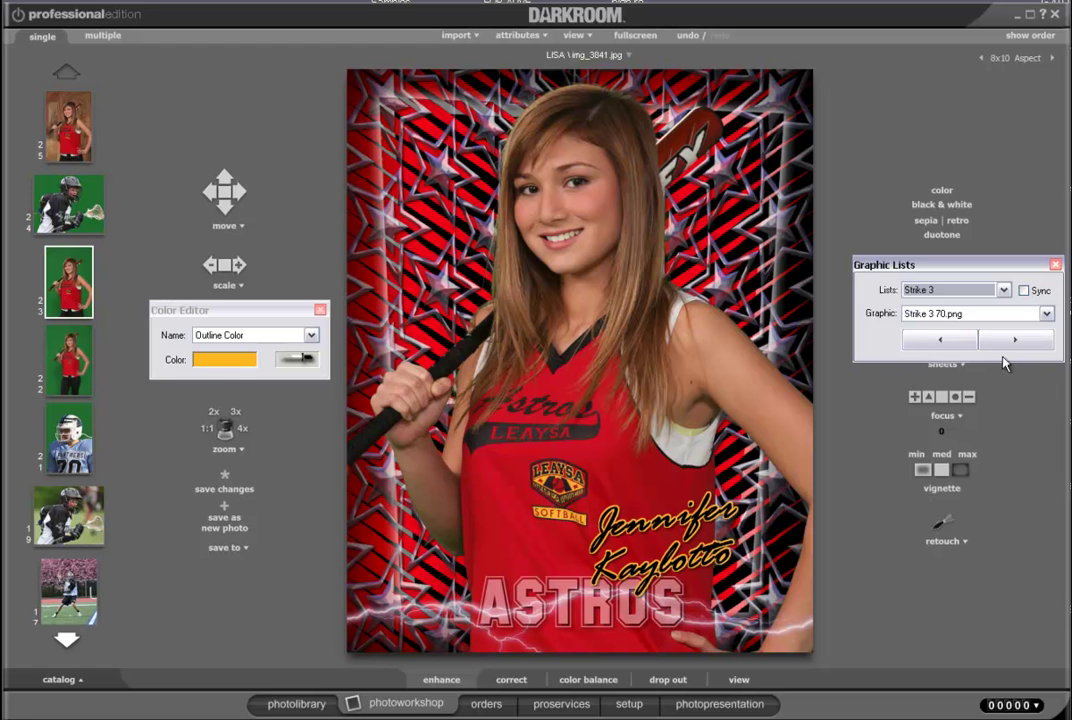
# Step: Add horizontal bars behind the team name by setting the Grill graphic list to Silver Bars.png
pyautogui.click(950, 290)
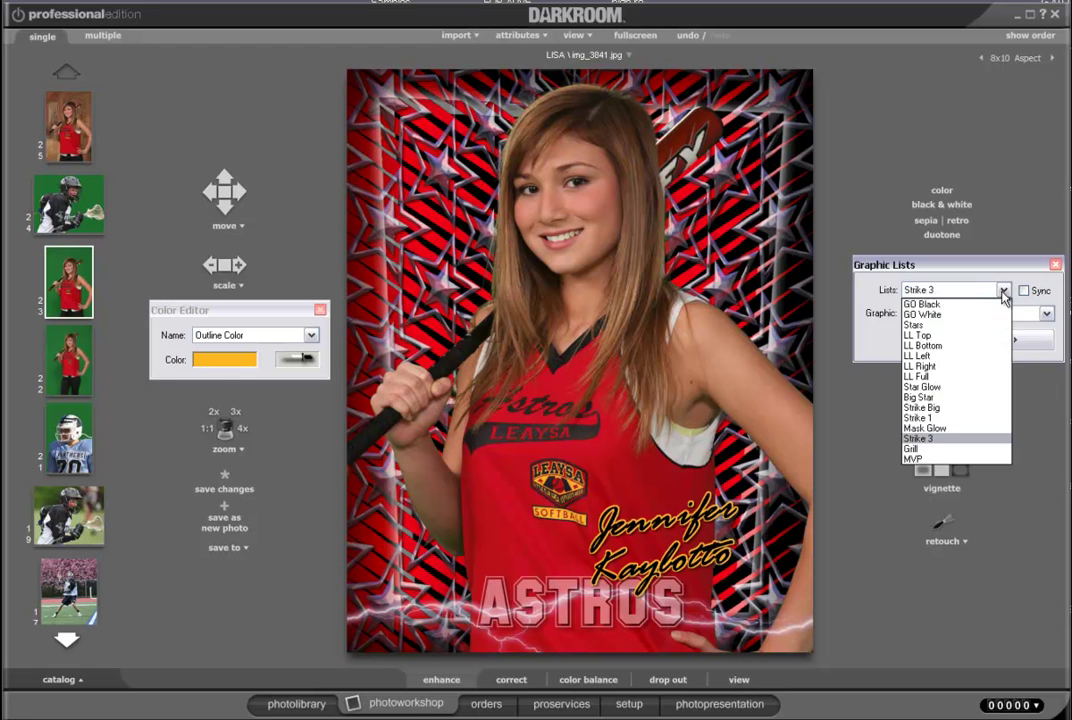
pyautogui.click(941, 449)
pyautogui.click(920, 343)
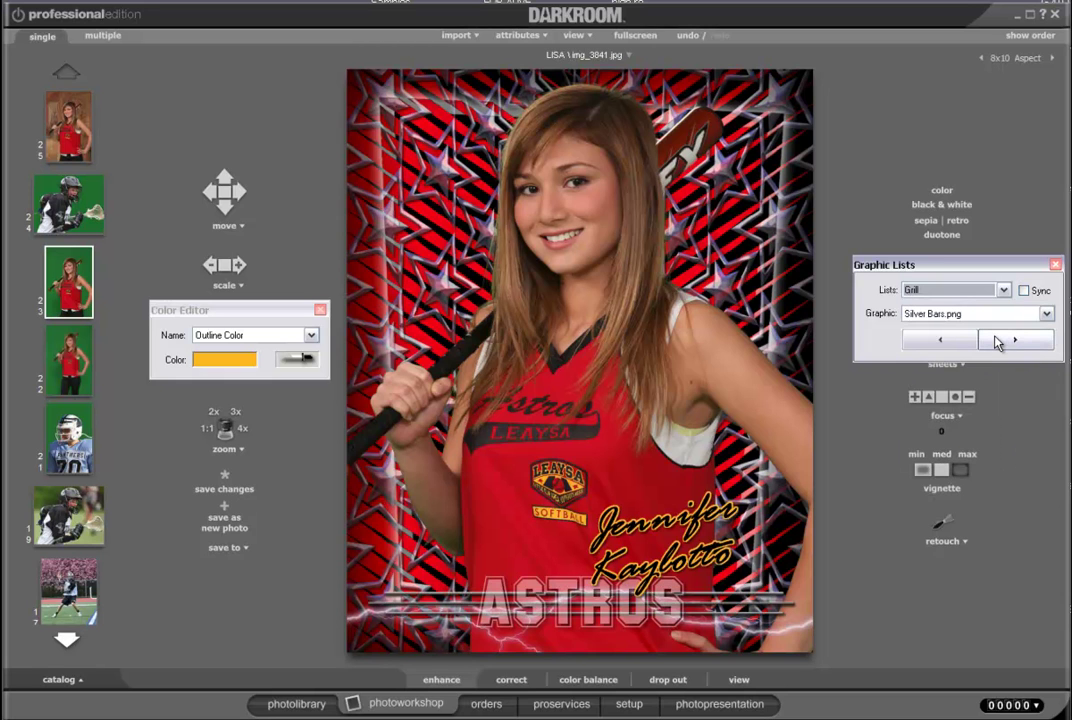
# Step: Add an MVP emblem to the border by setting the MVP graphic list to MVP 1.png
pyautogui.click(1003, 290)
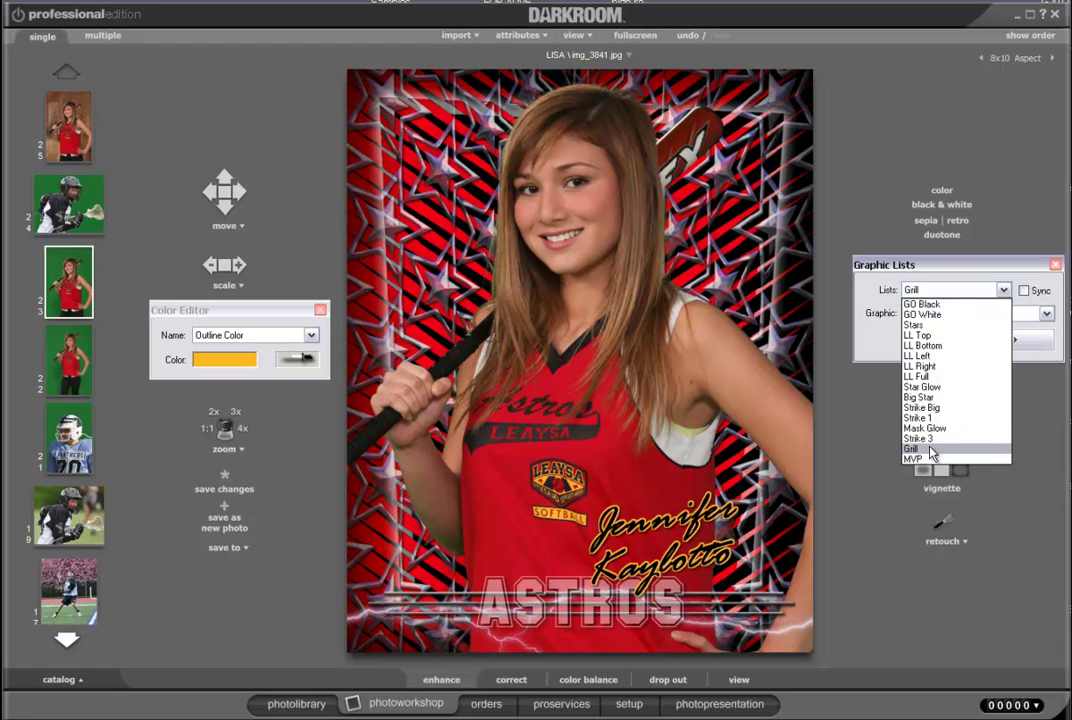
pyautogui.click(938, 461)
pyautogui.click(1034, 345)
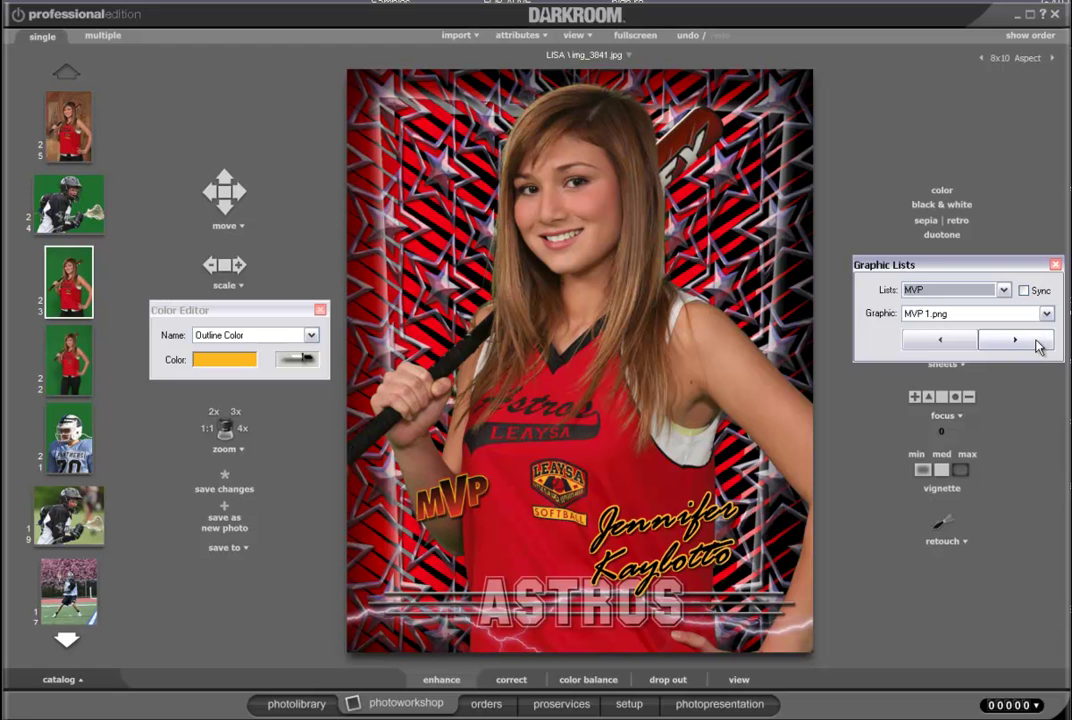
# Step: Move the MVP emblem slightly down the player's arm and nudge the player name text above the team name
pyautogui.click(450, 508)
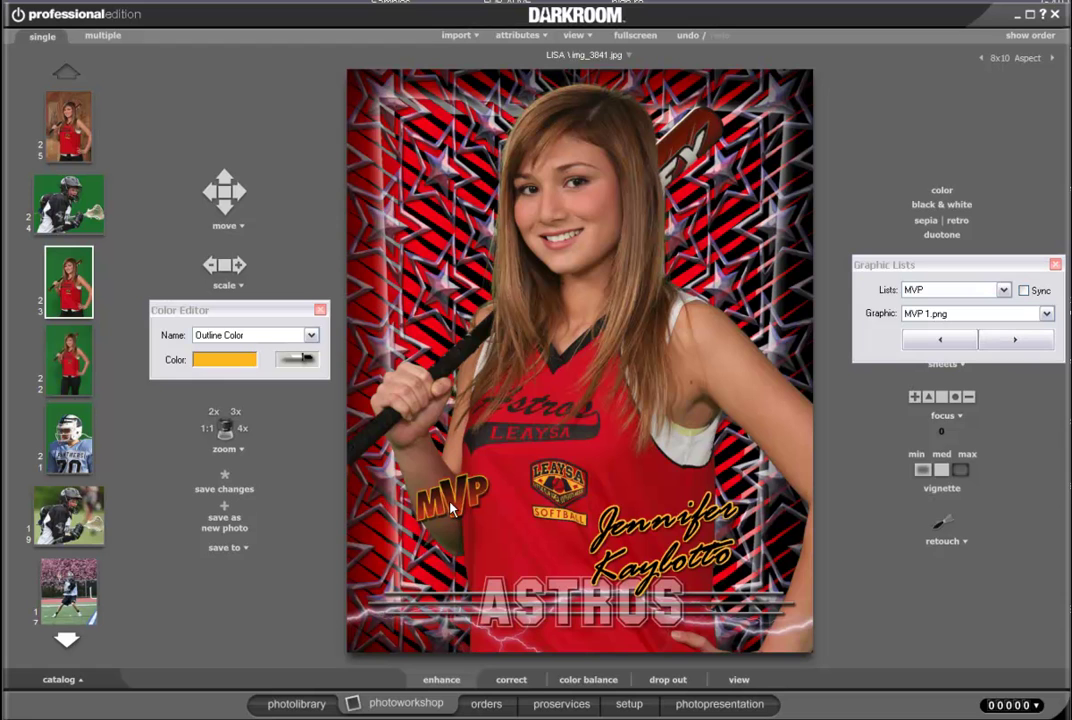
pyautogui.moveTo(450, 508); pyautogui.dragTo(450, 538)
pyautogui.moveTo(643, 527); pyautogui.dragTo(654, 522)
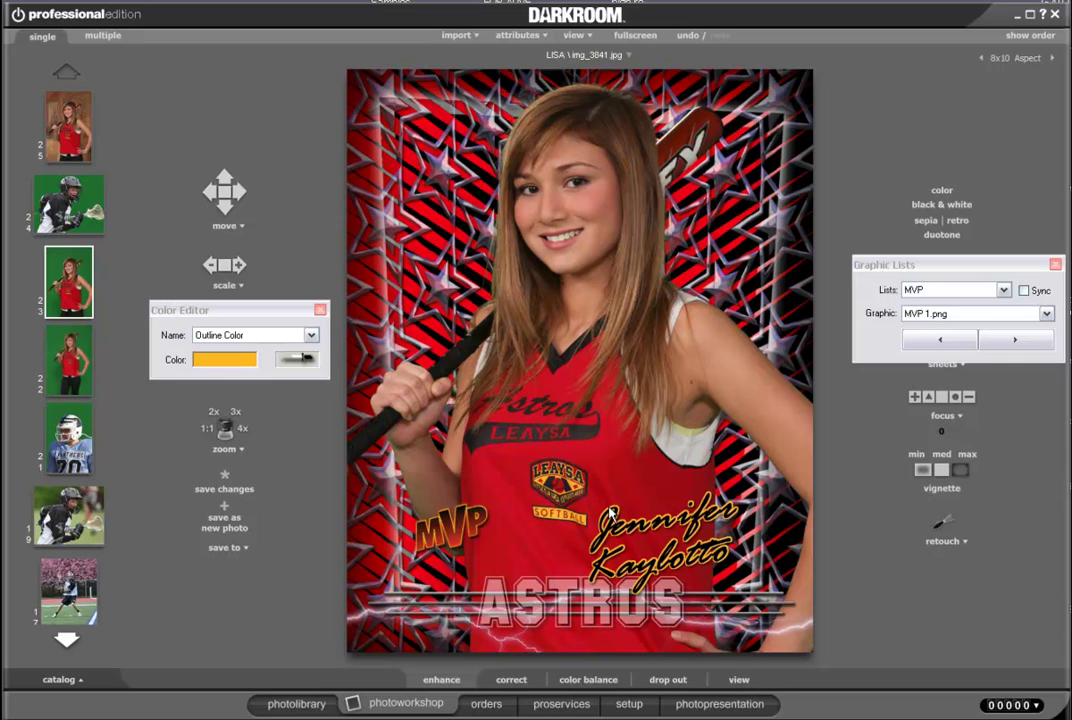
# Step: Turn off the star pattern by setting the Stars graphic list to S Star Off.png
pyautogui.click(1010, 293)
pyautogui.click(970, 313)
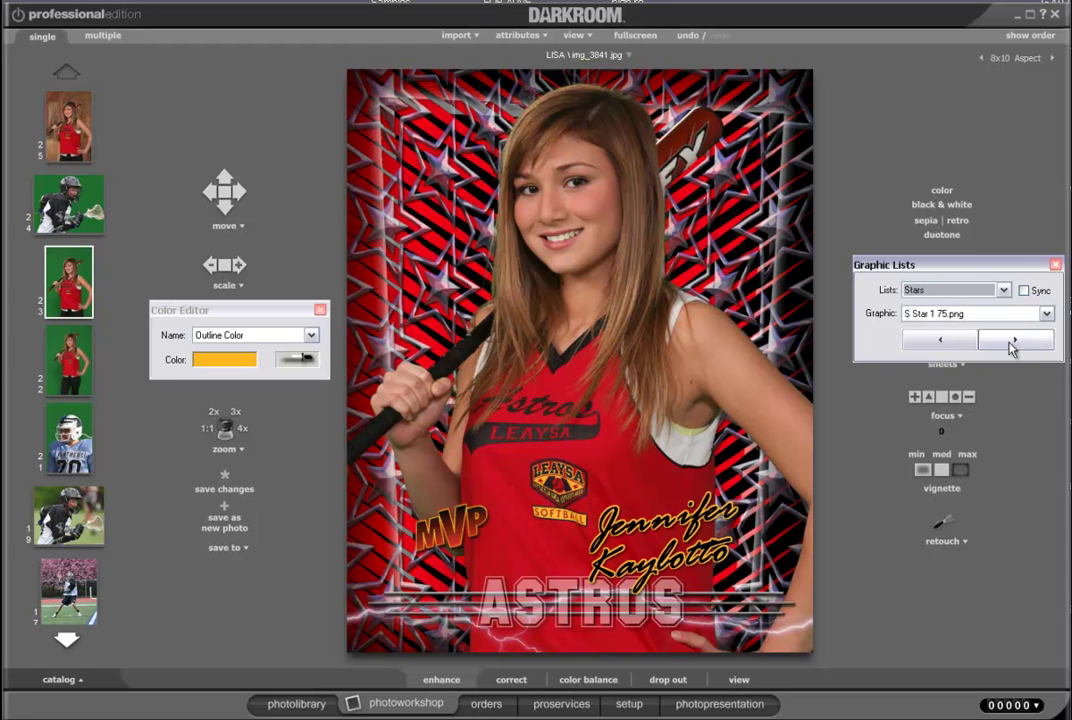
pyautogui.click(930, 343)
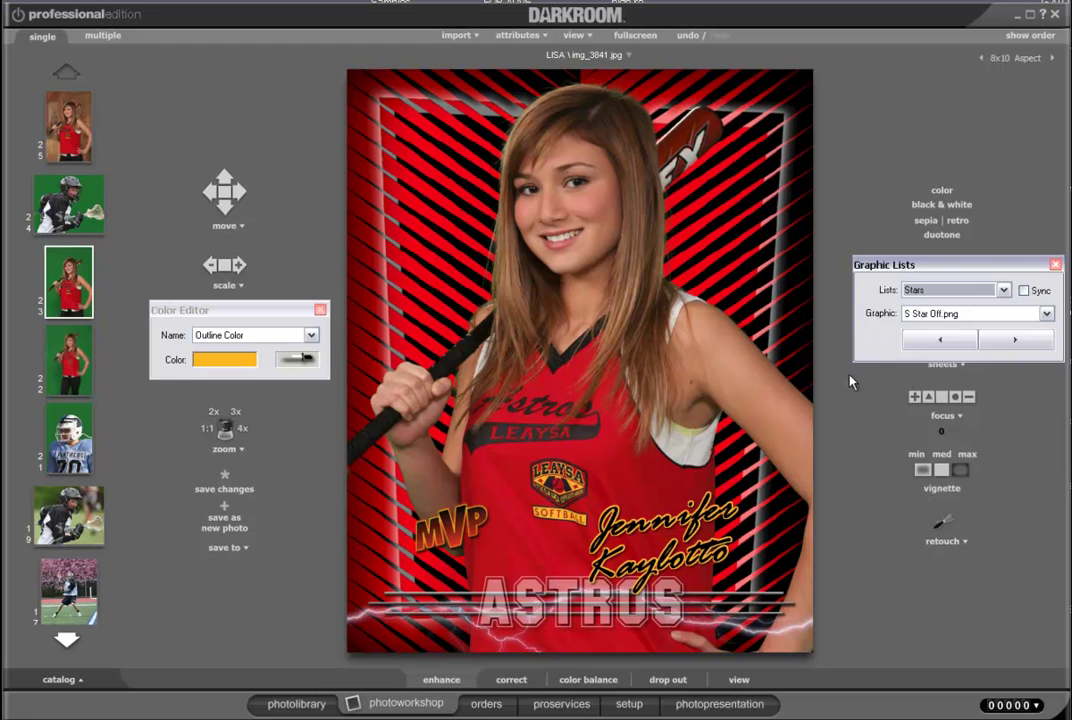
# Step: Preview Black Fade Top.png in the GO Black graphic list and set the list to Black Fade Bottom.png
pyautogui.click(1003, 290)
pyautogui.click(925, 302)
pyautogui.click(1010, 340)
pyautogui.click(1009, 341)
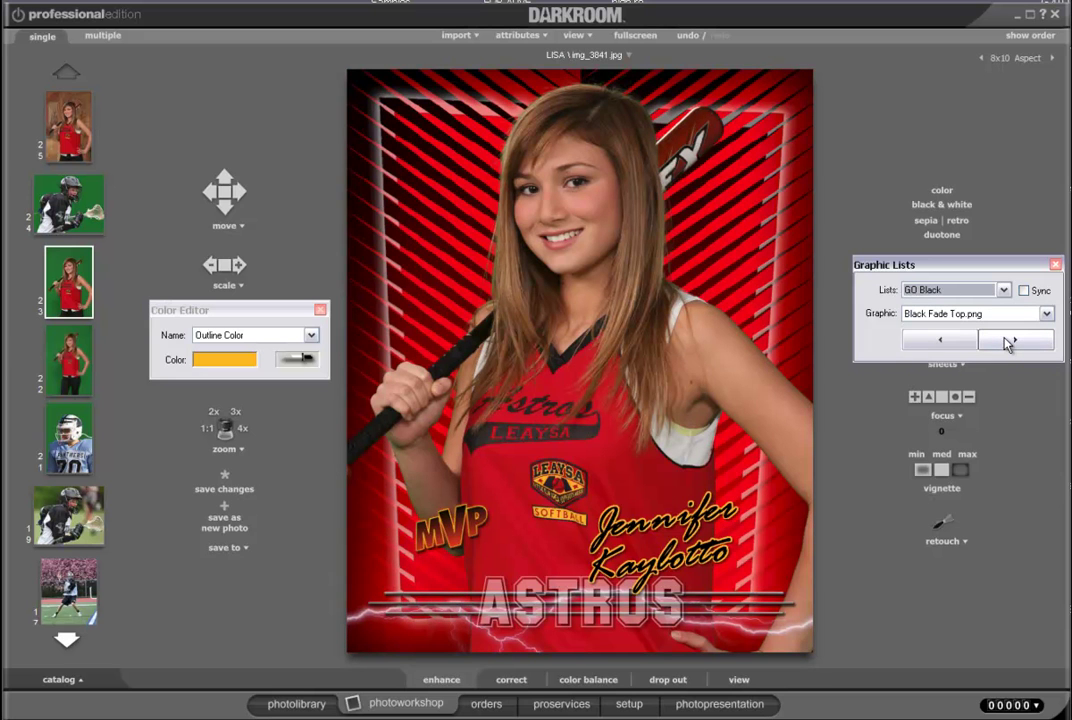
pyautogui.click(1009, 341)
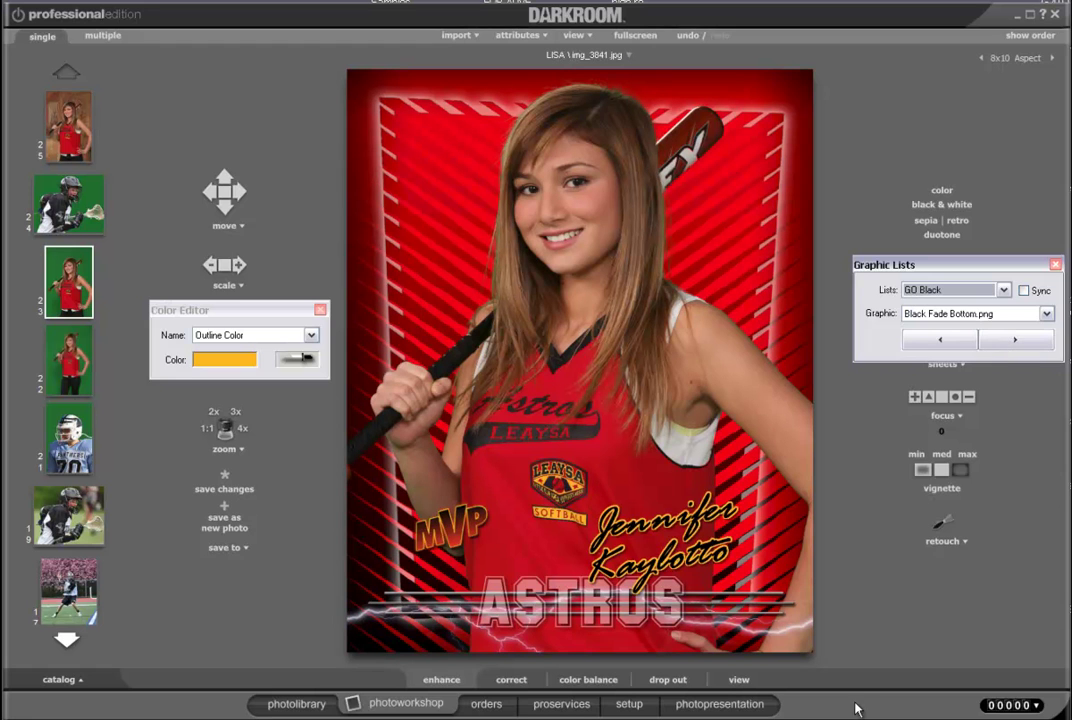
# Step: View the available uni star borders and leave the border selection without choosing another one
pyautogui.click(885, 638)
pyautogui.click(885, 661)
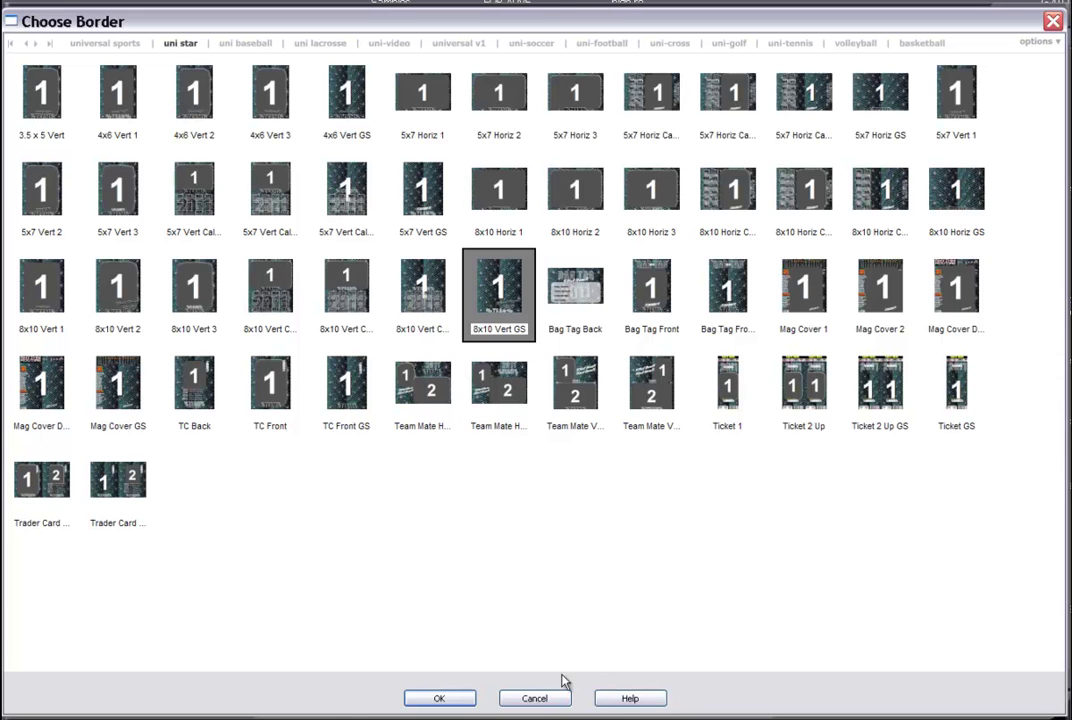
pyautogui.click(536, 700)
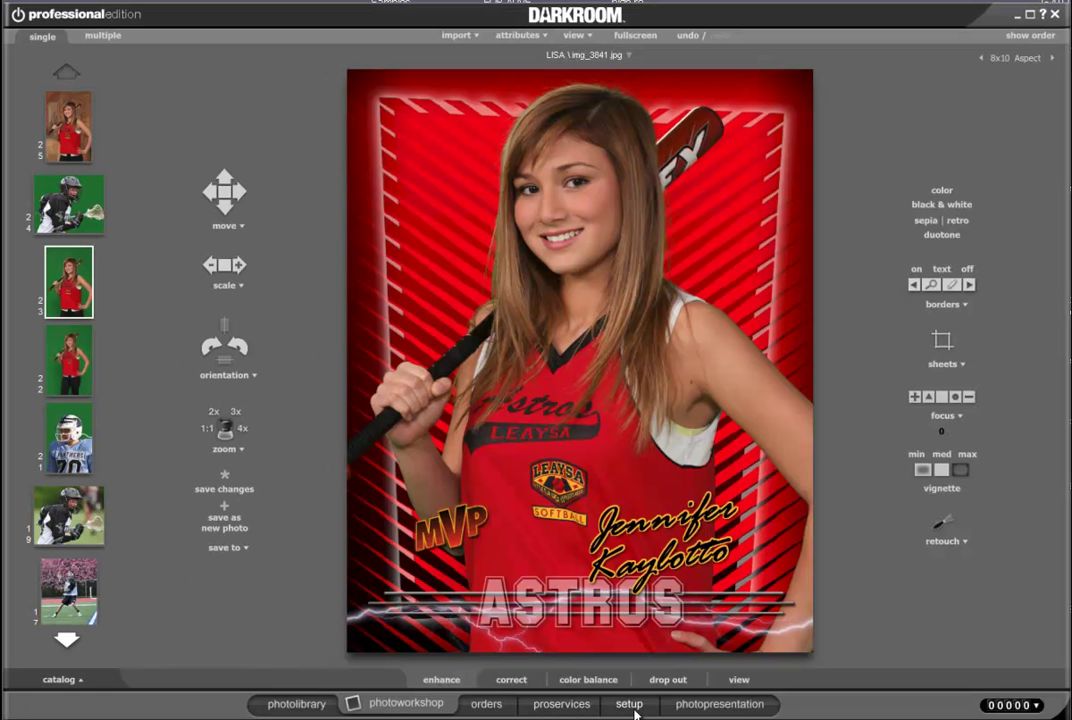